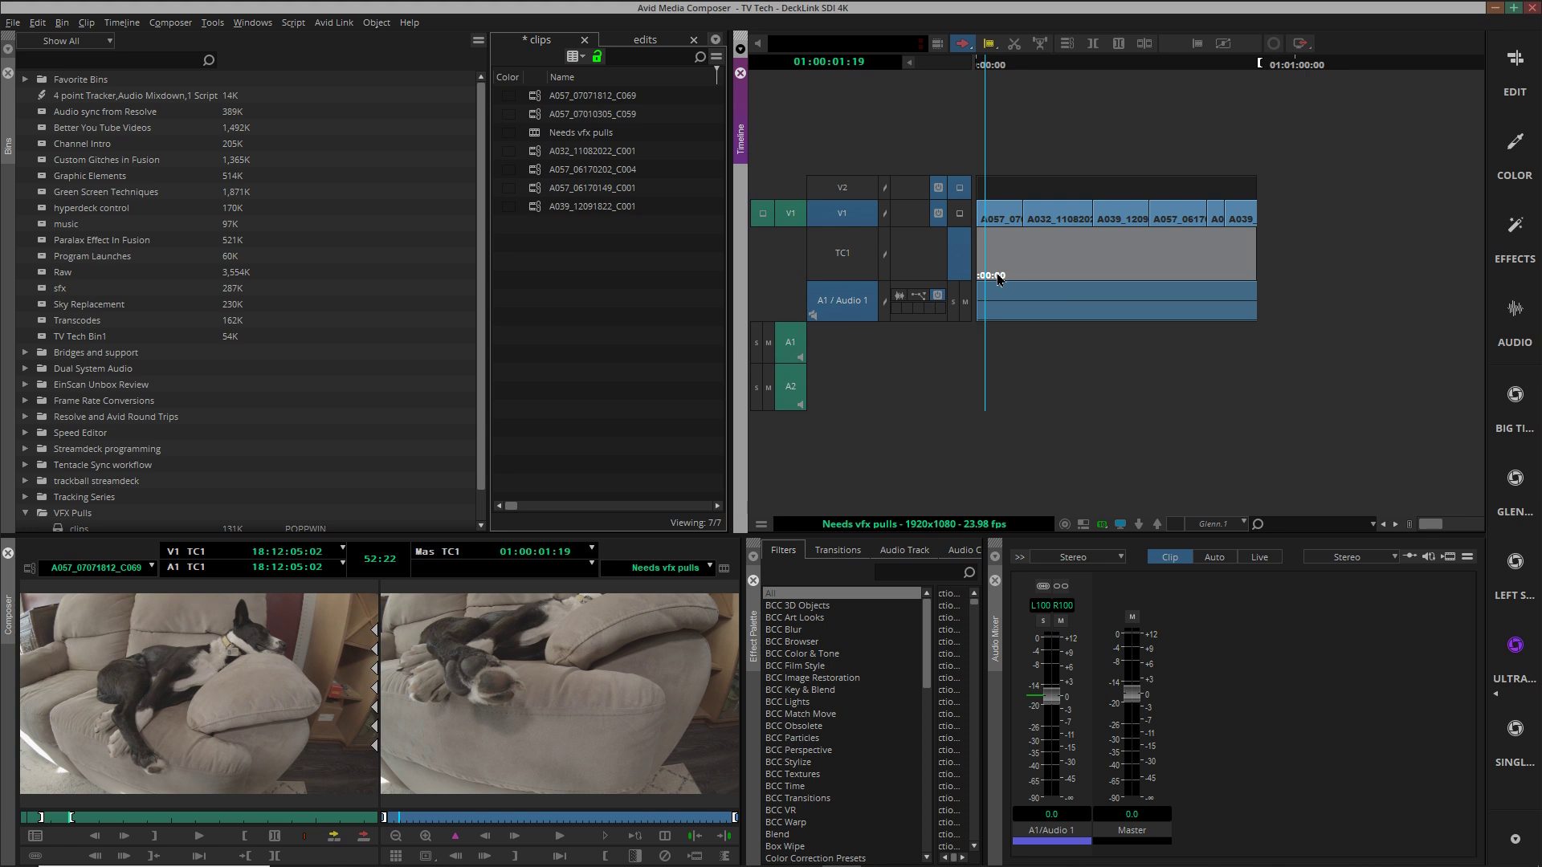
Step: Zoom and scrub through the Needs vfx pulls shots, then switch off A1 so only V1 stays active
key(ctrl+])
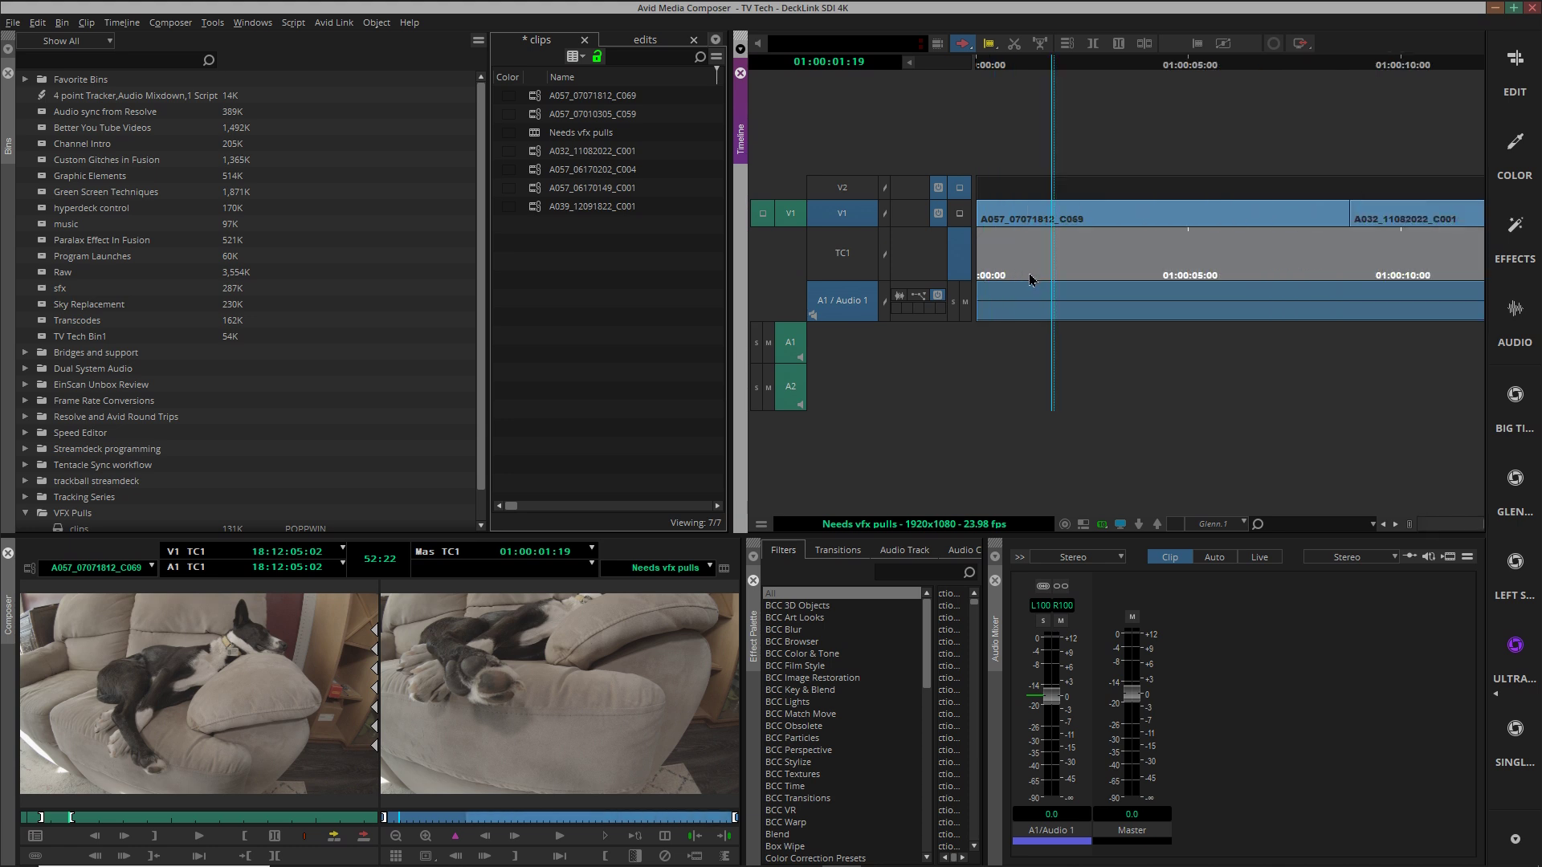
key(ctrl+[)
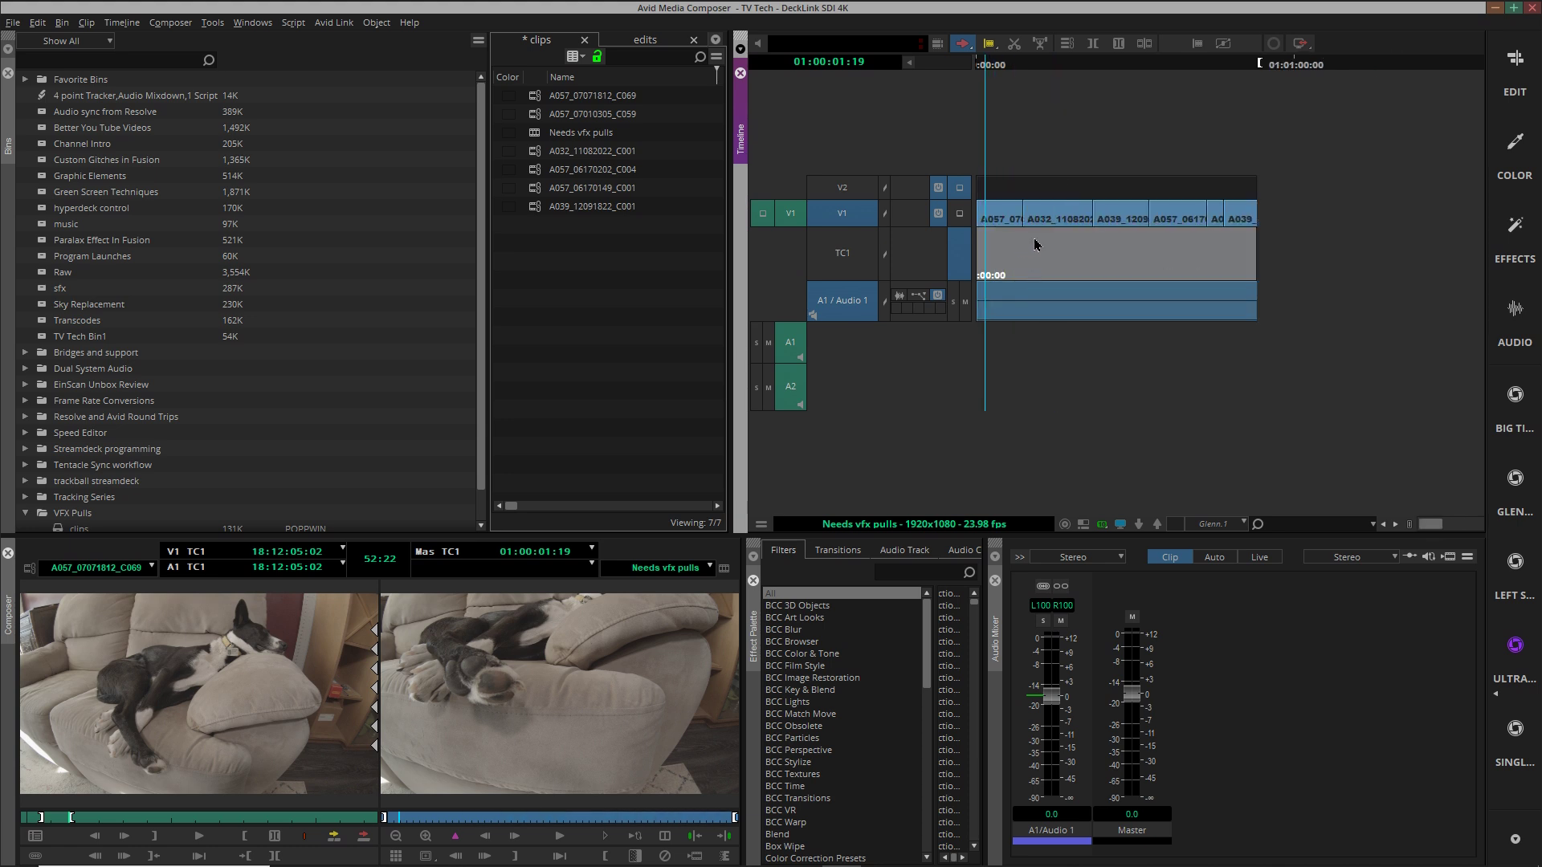
drag(1035, 245, 1236, 245)
click(992, 264)
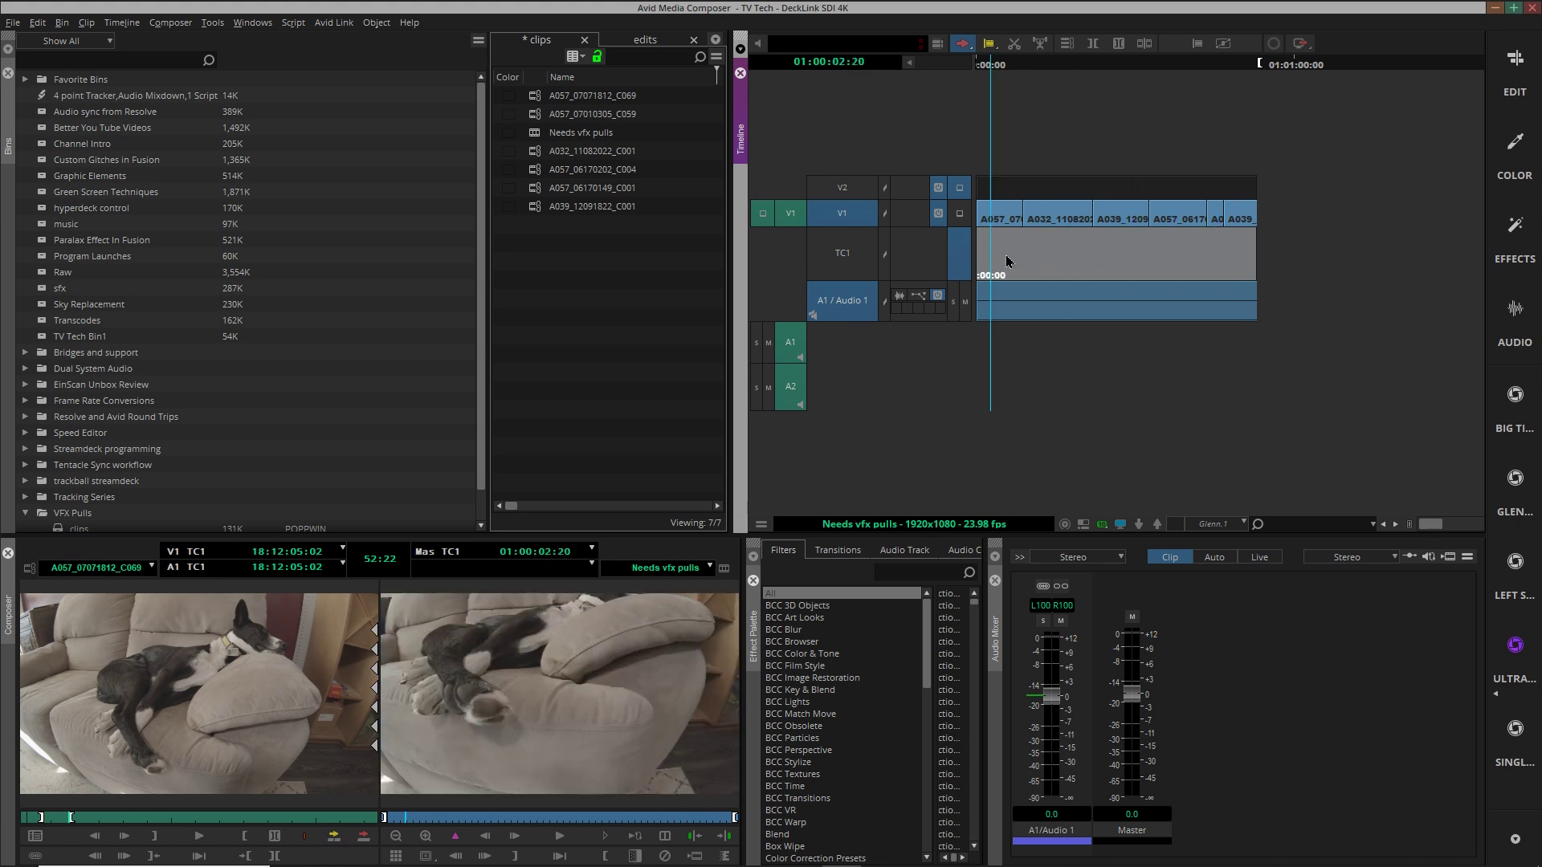
click(1007, 257)
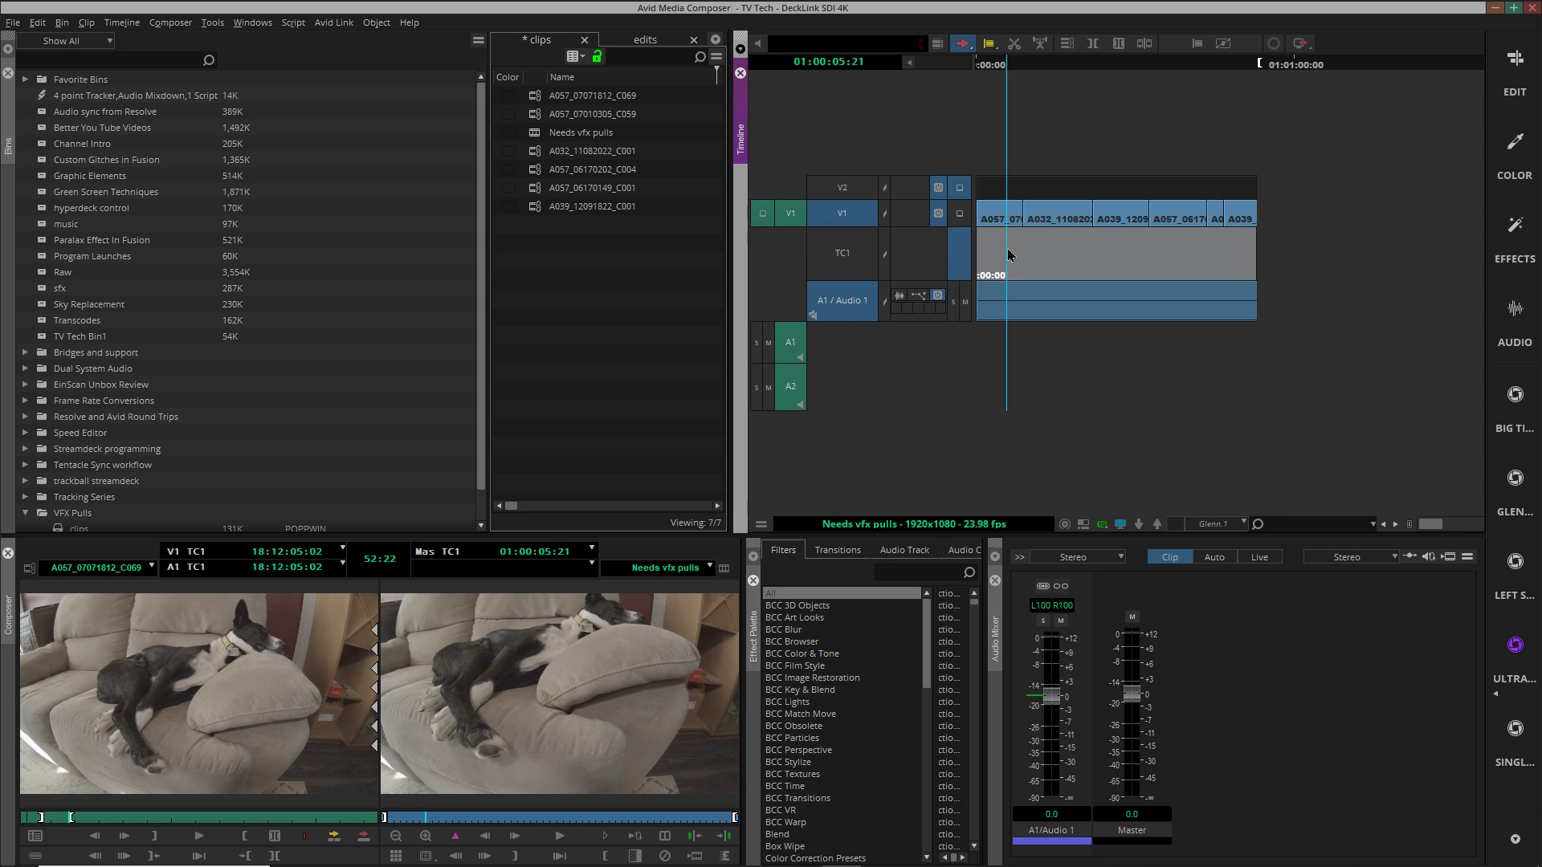
key(Right)
key(Right)
key(Right)
key(Right)
key(Right)
key(Right)
key(Right)
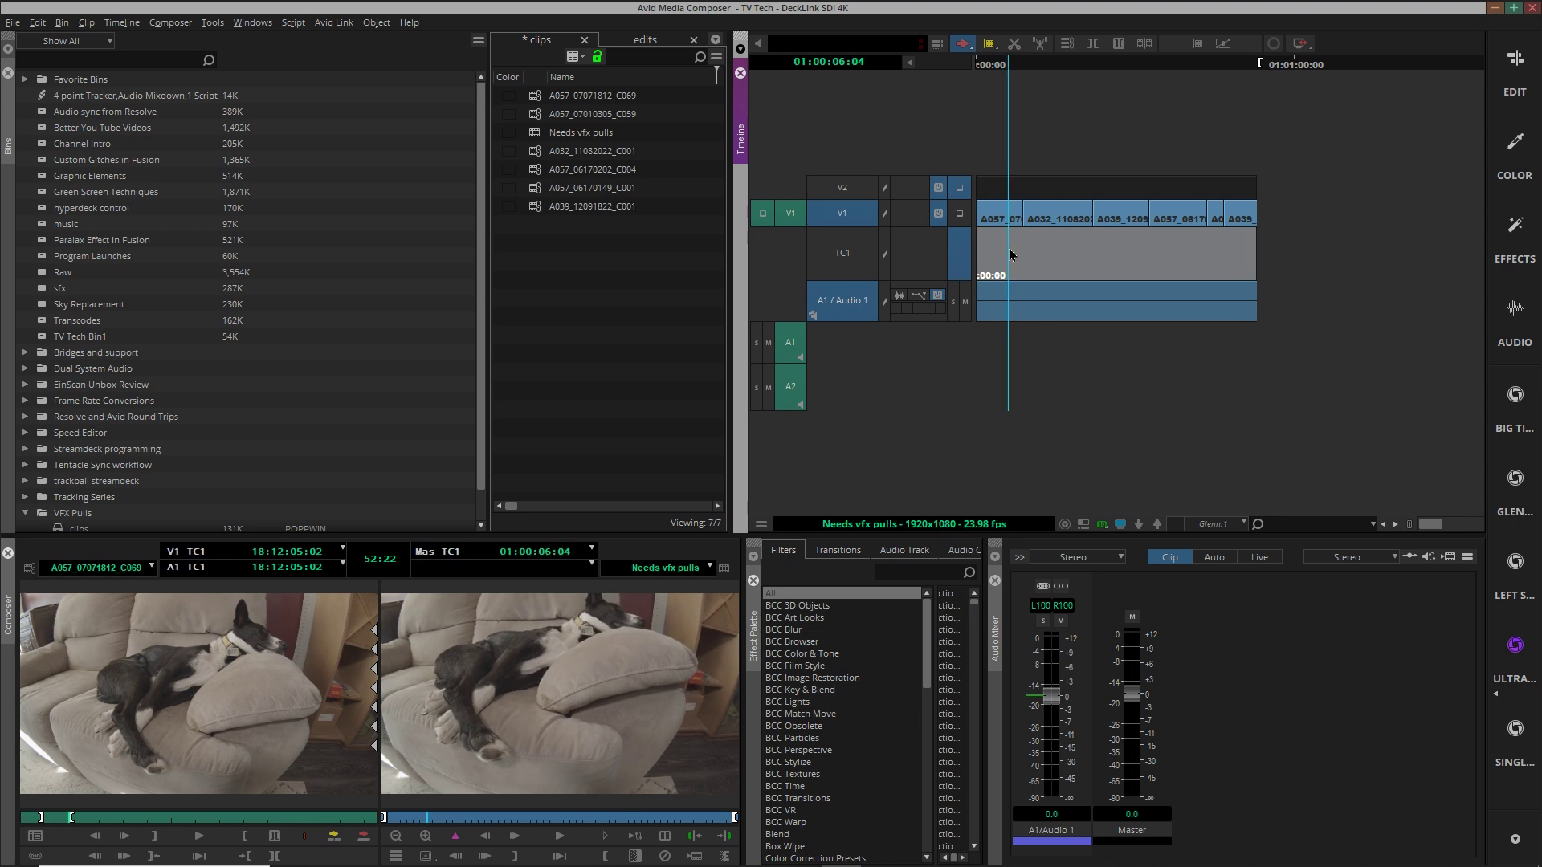
key(Right)
key(Right)
key(Right)
key(Right)
key(Right)
key(Right)
key(Right)
key(Right)
key(Right)
key(Right)
key(Right)
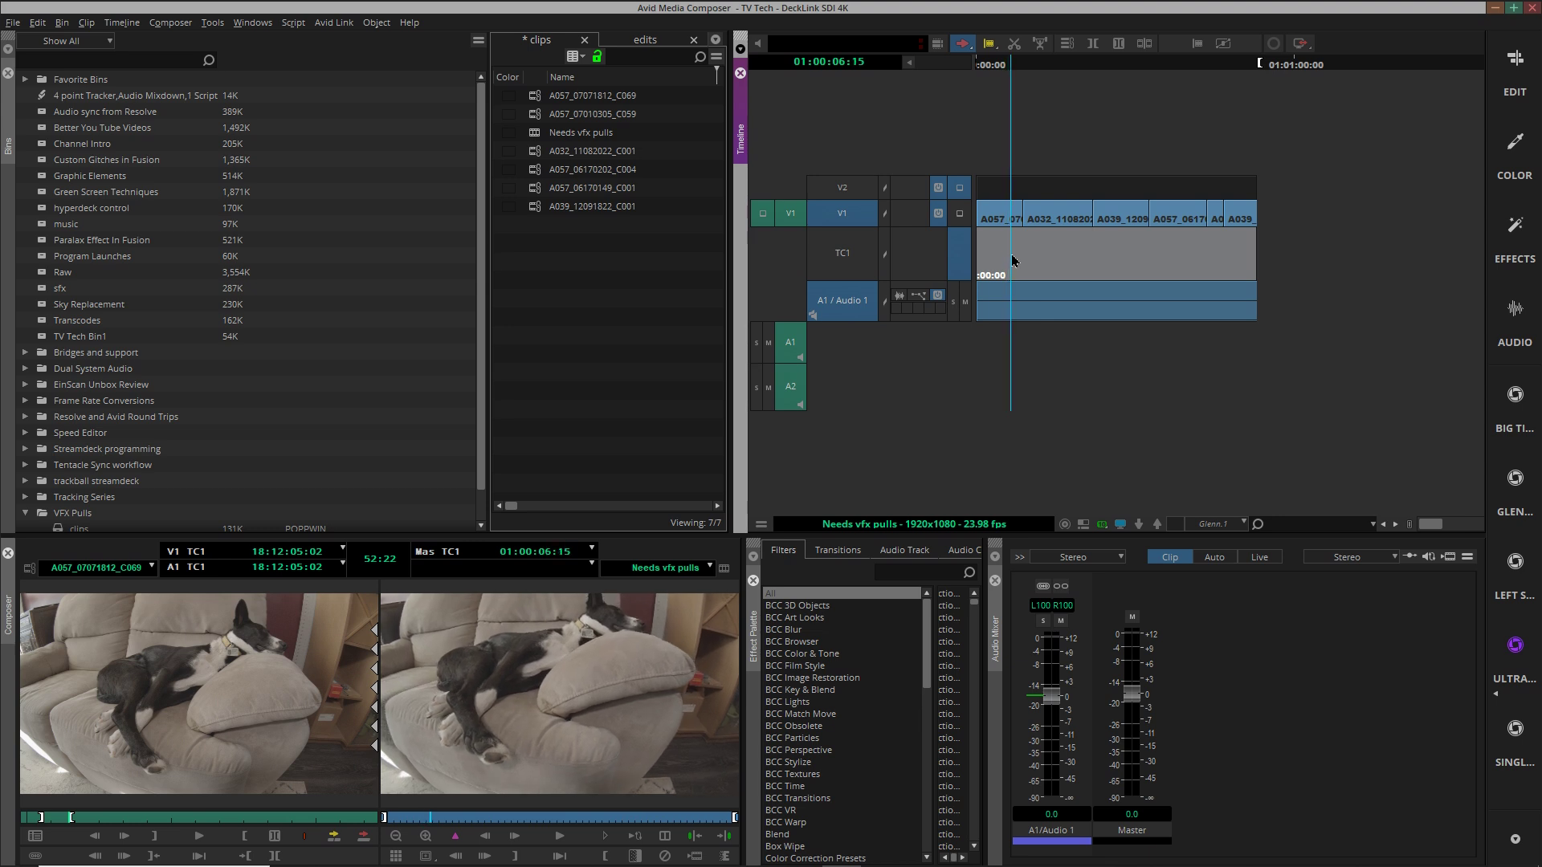
mouse_move(1014, 261)
mouse_down()
mouse_move(1105, 252)
mouse_move(1014, 247)
mouse_up()
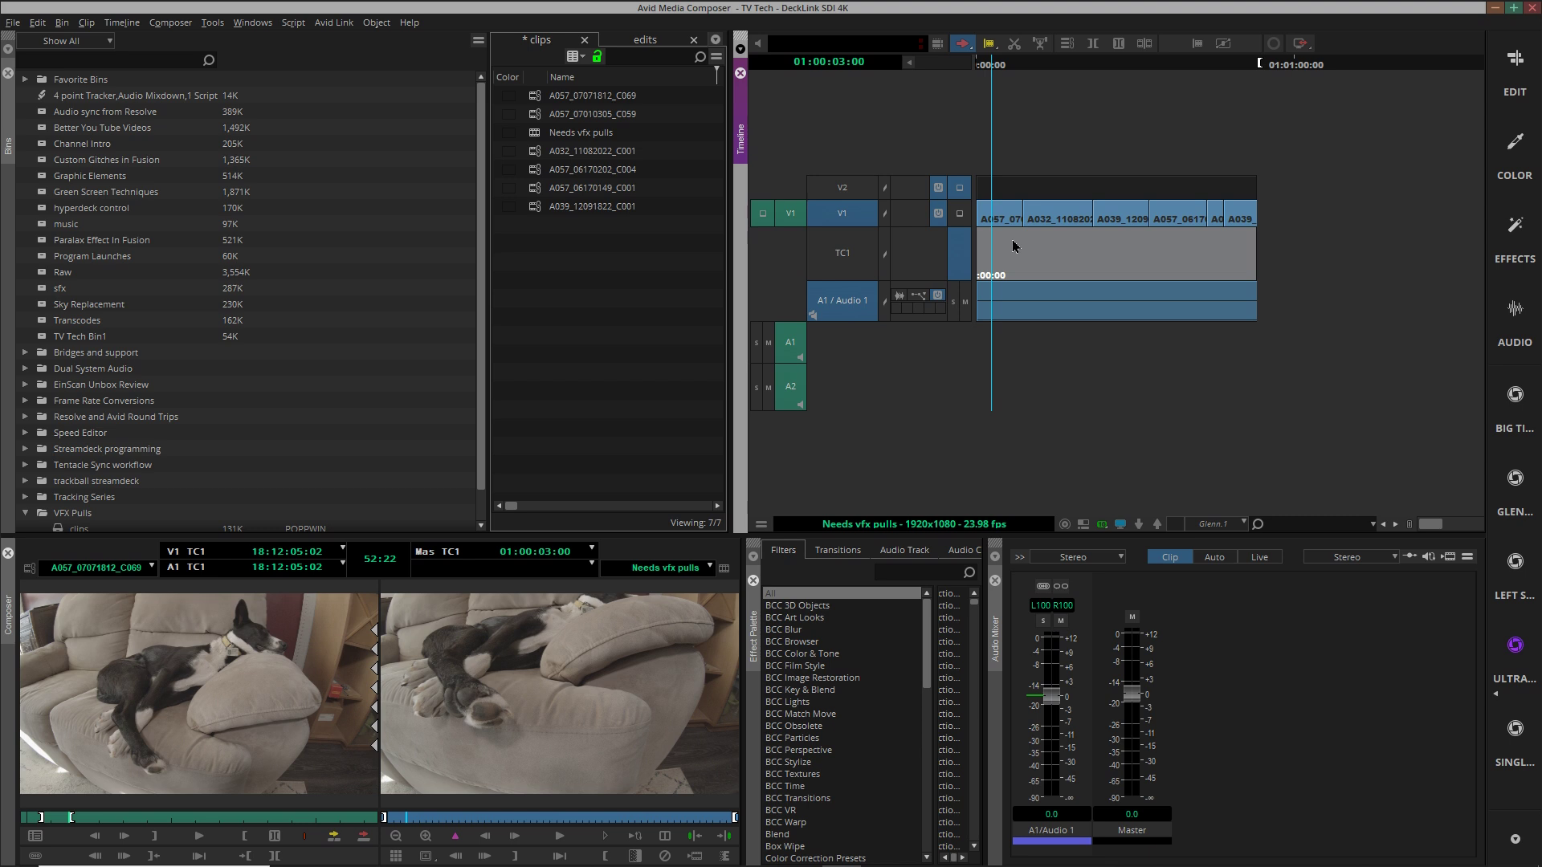
click(859, 296)
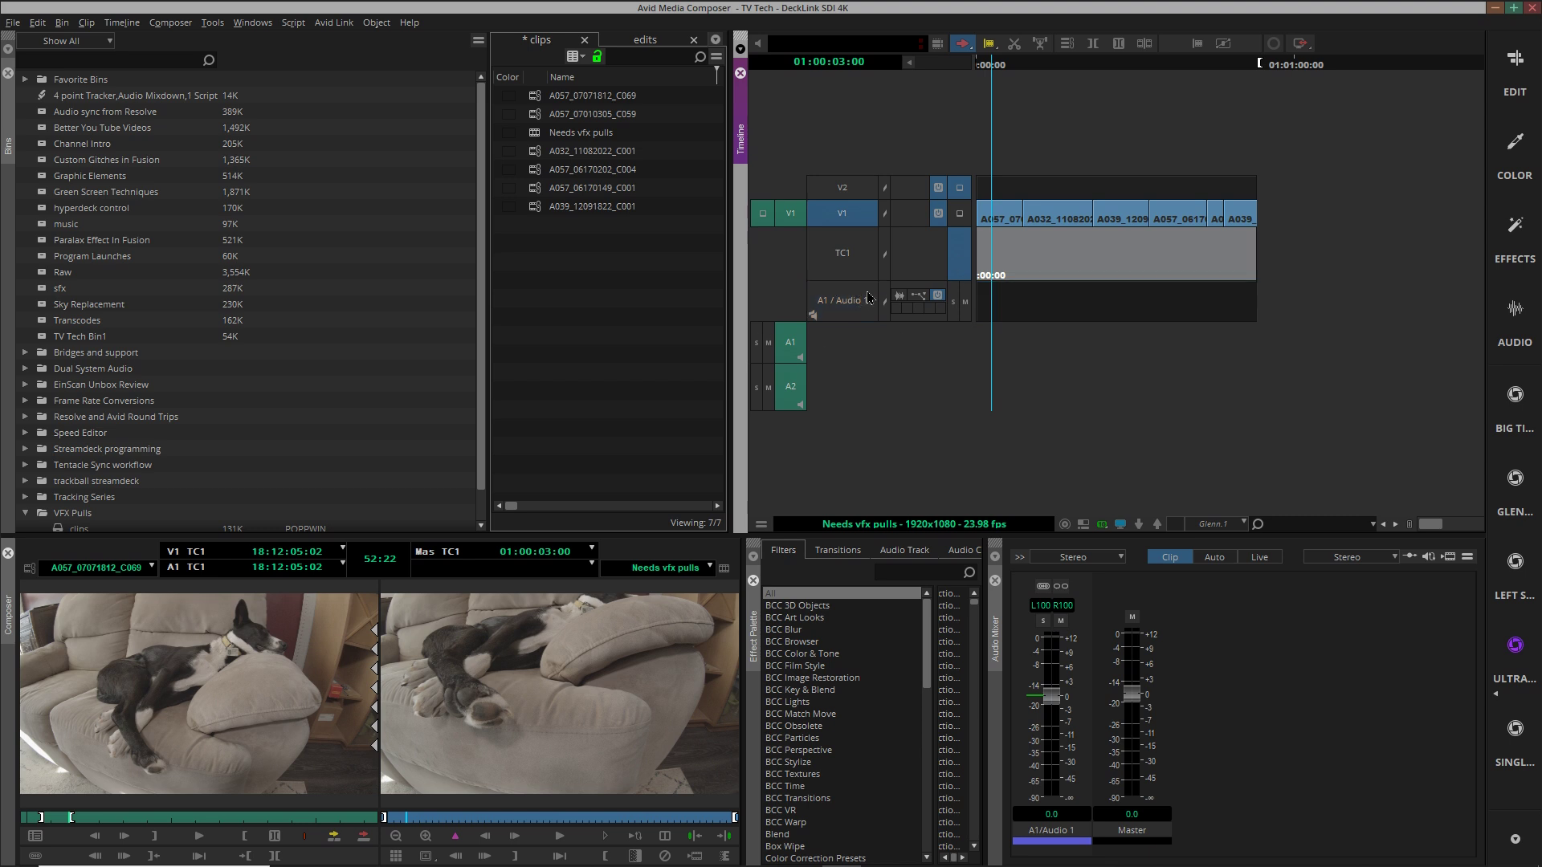
click(1004, 256)
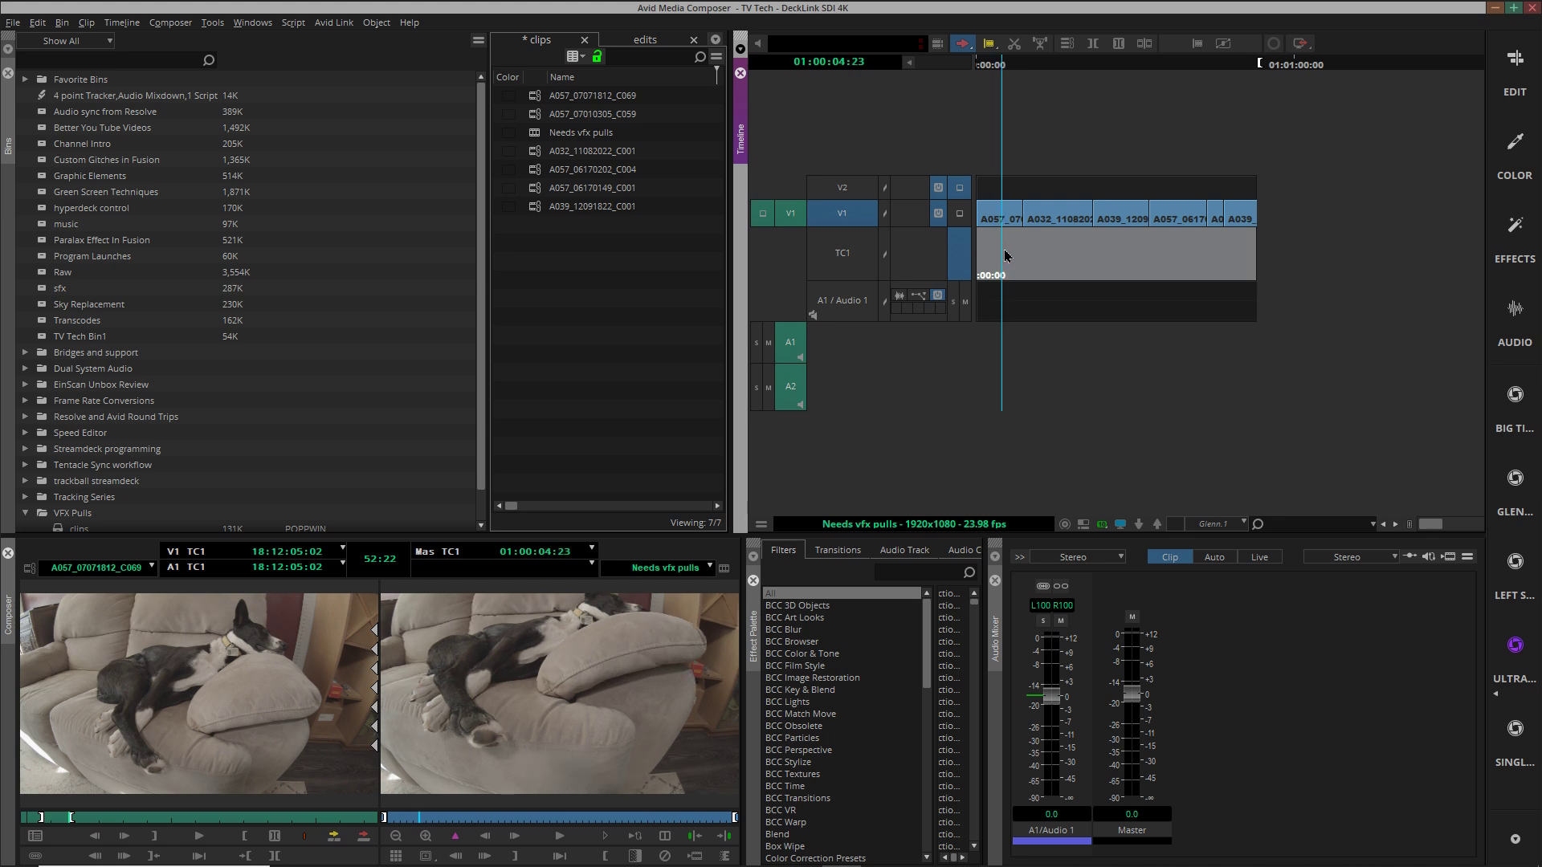
Step: Park at 01:00:16:00 and add a red V1 marker commented RNDM_VFX_0001, copying the comment text
click(1056, 256)
click(983, 259)
drag(983, 259, 1061, 256)
key(F5)
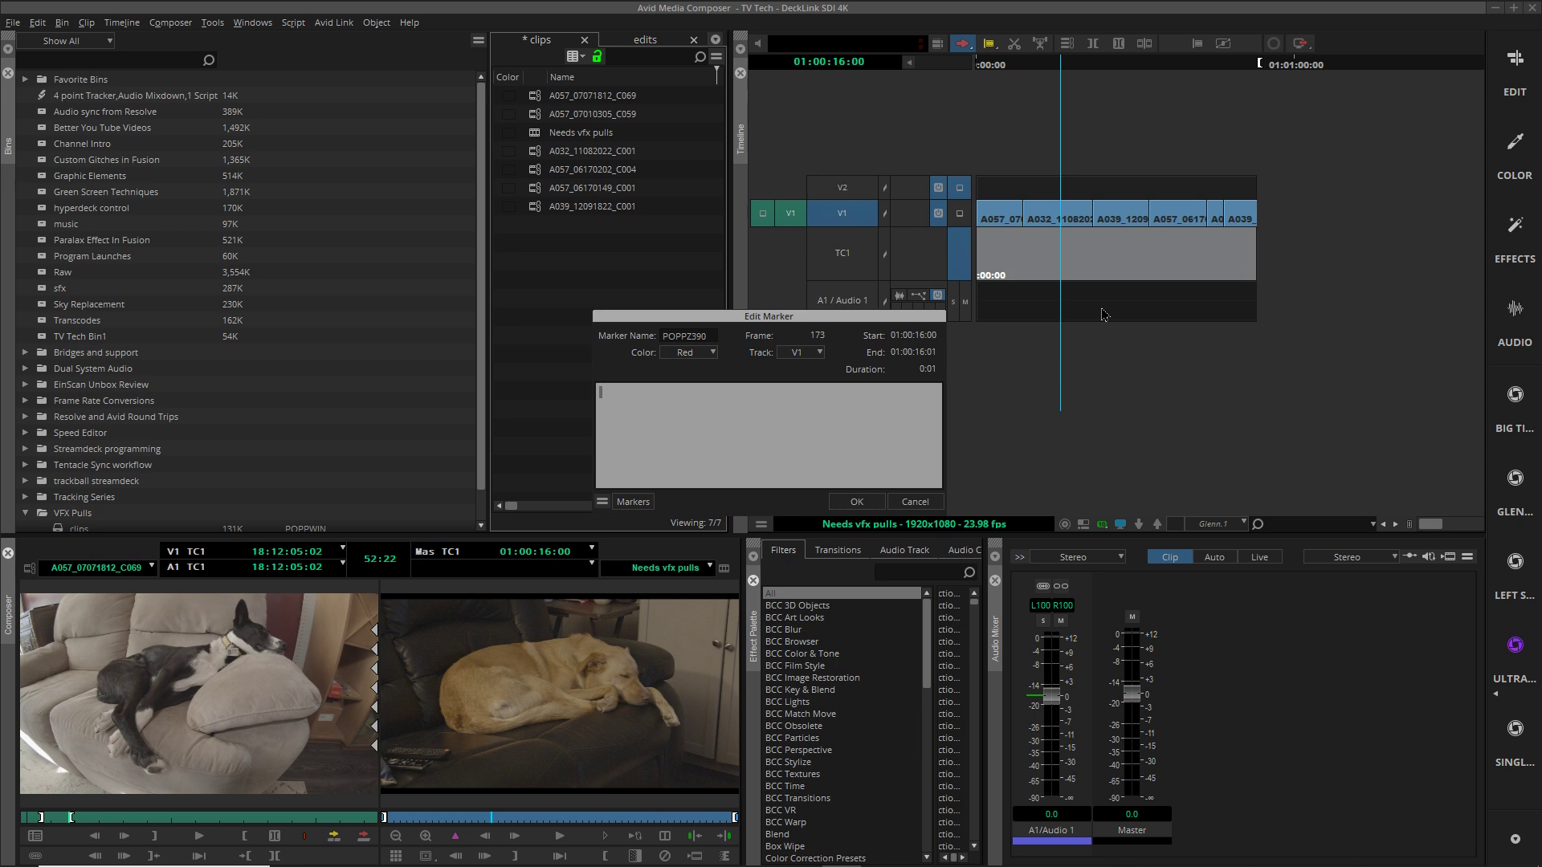
text(NDM_VFX_0001)
drag(695, 402, 506, 400)
key(ctrl+c)
click(853, 499)
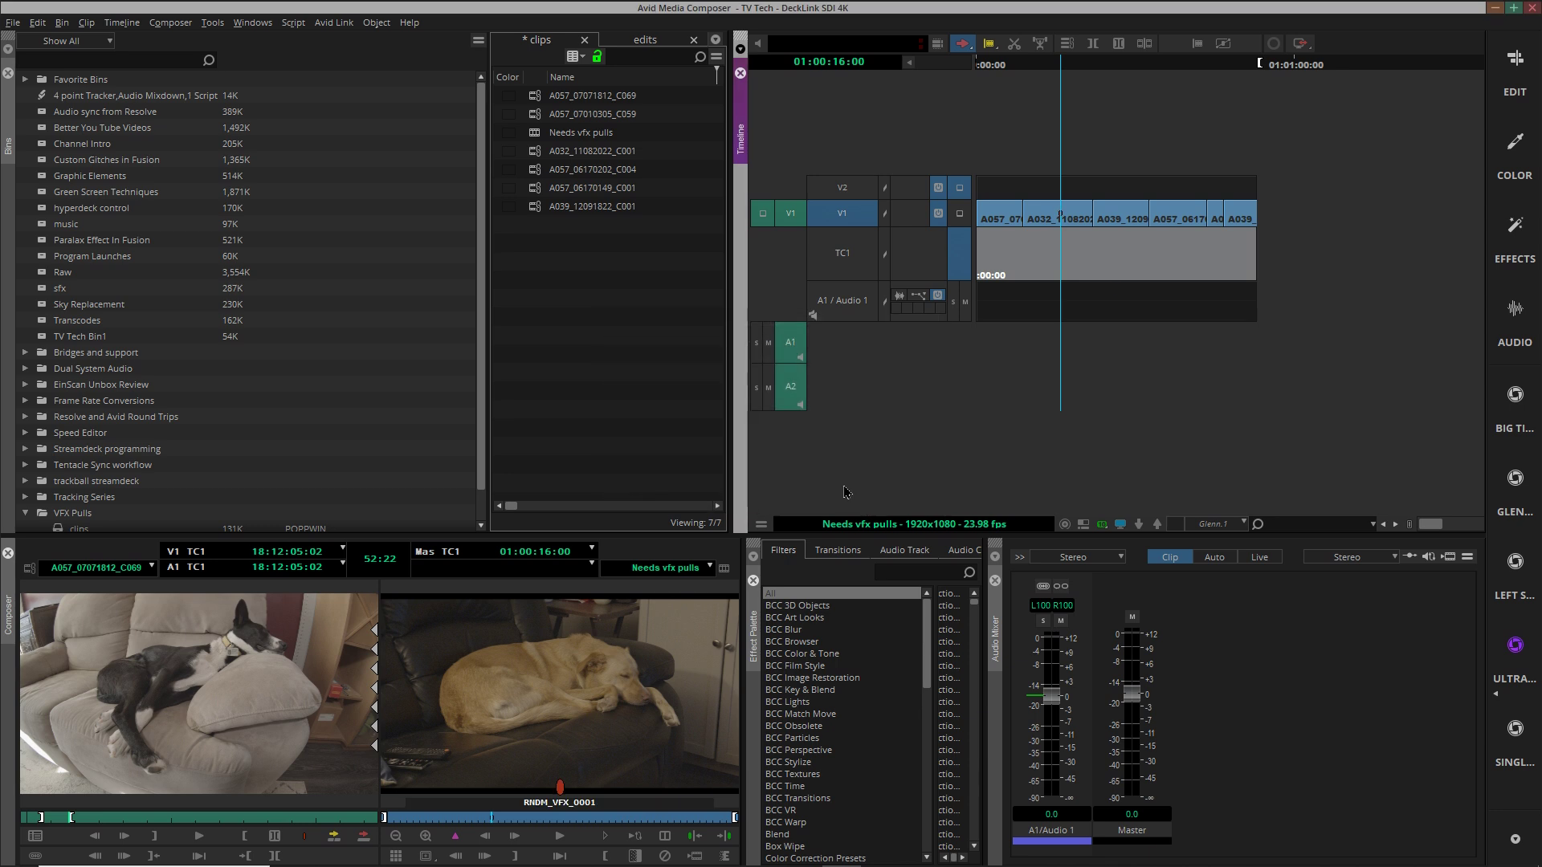
Step: Add markers RNDM_VFX_0002 at 01:00:26:14 and RNDM_VFX_0003 on the dogs-in-car shot
click(1117, 254)
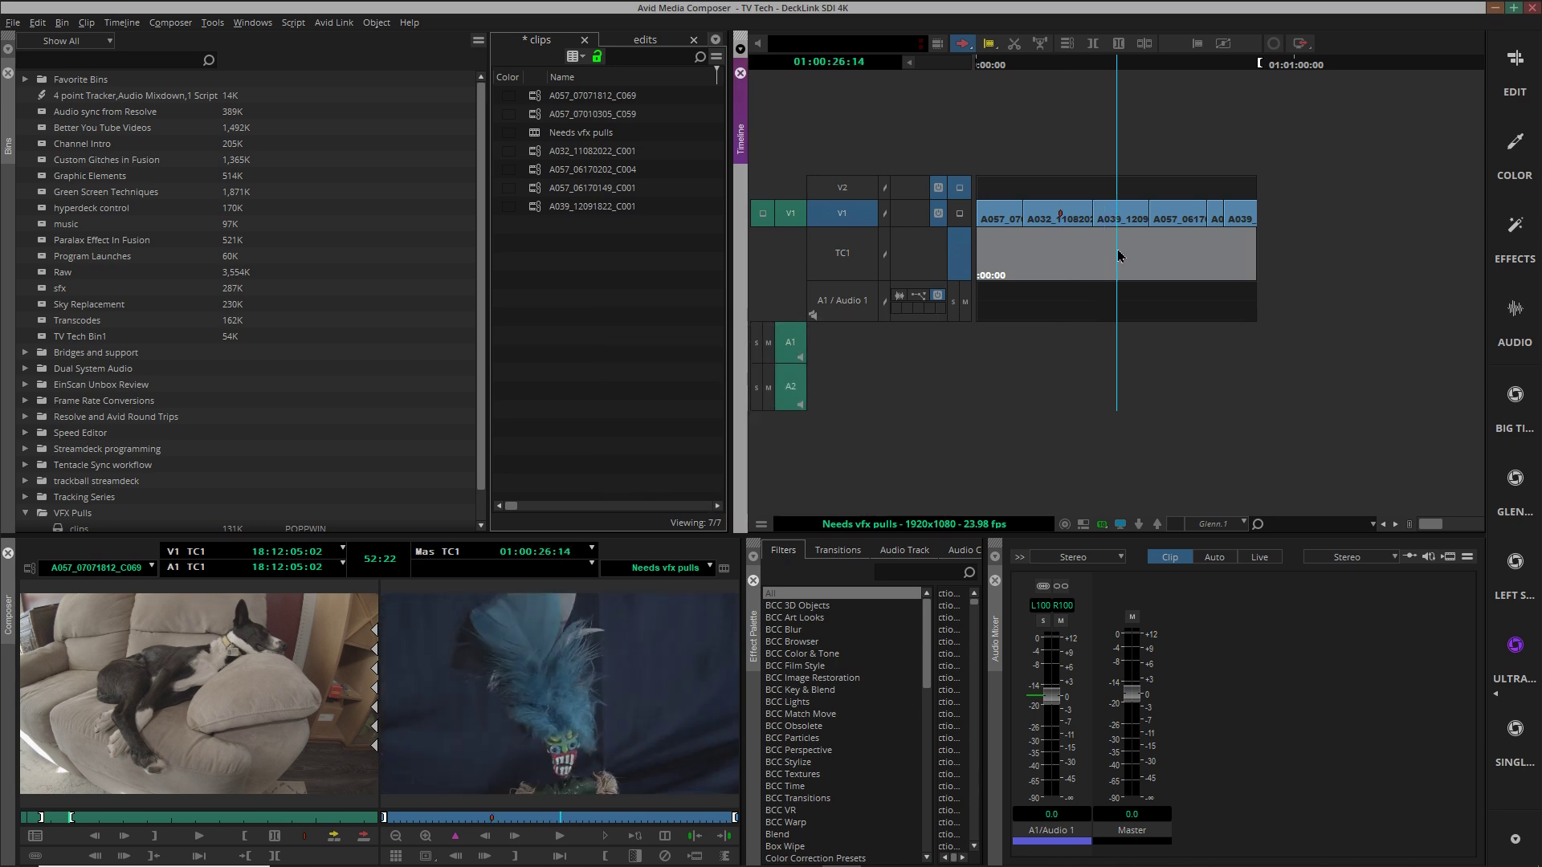
key(F5)
key(ctrl+v)
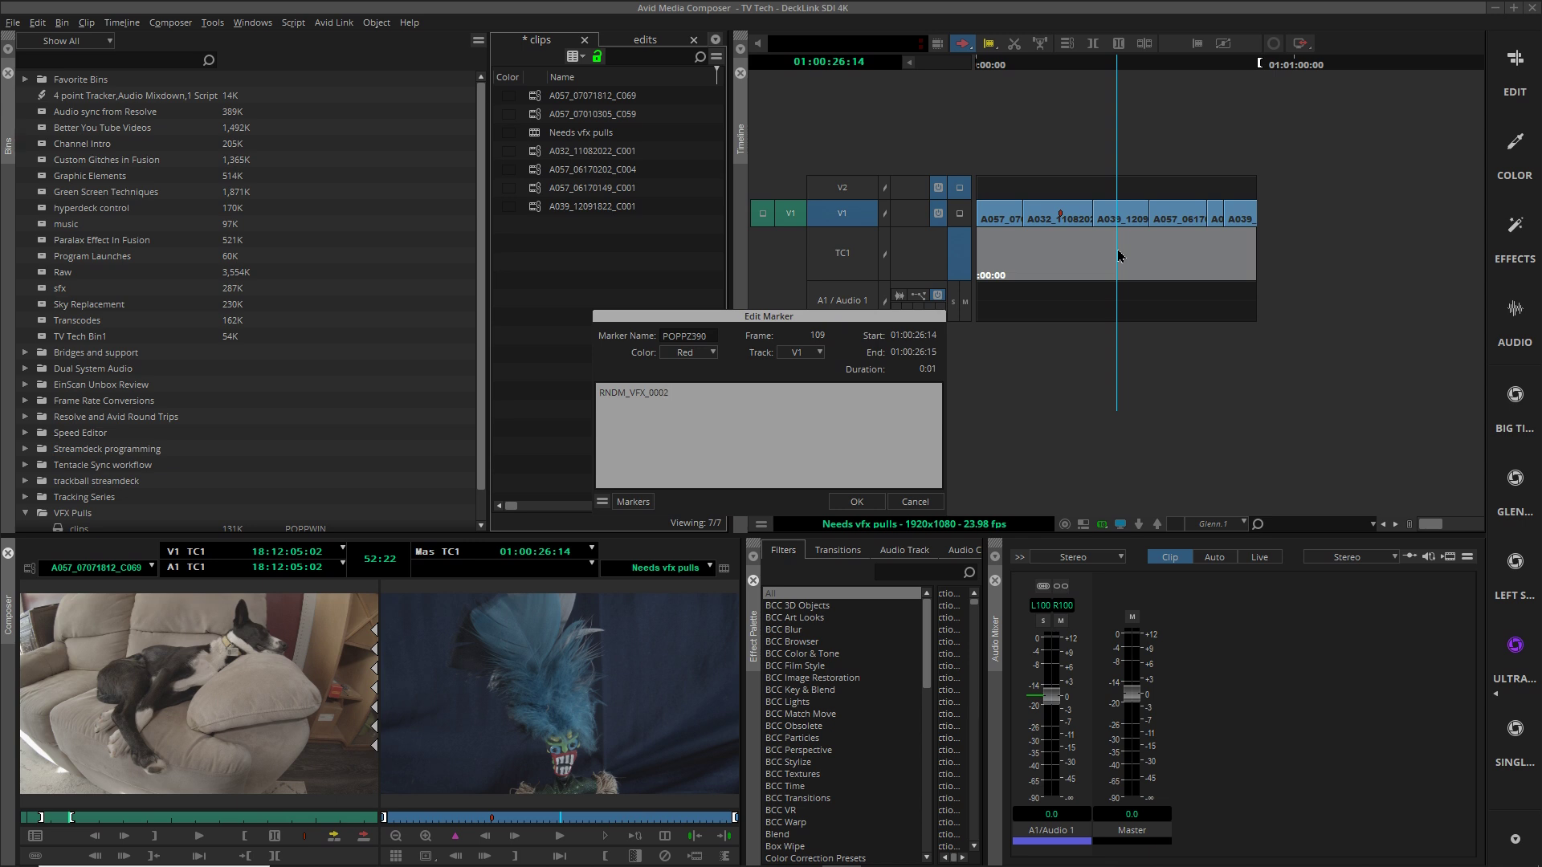
click(850, 504)
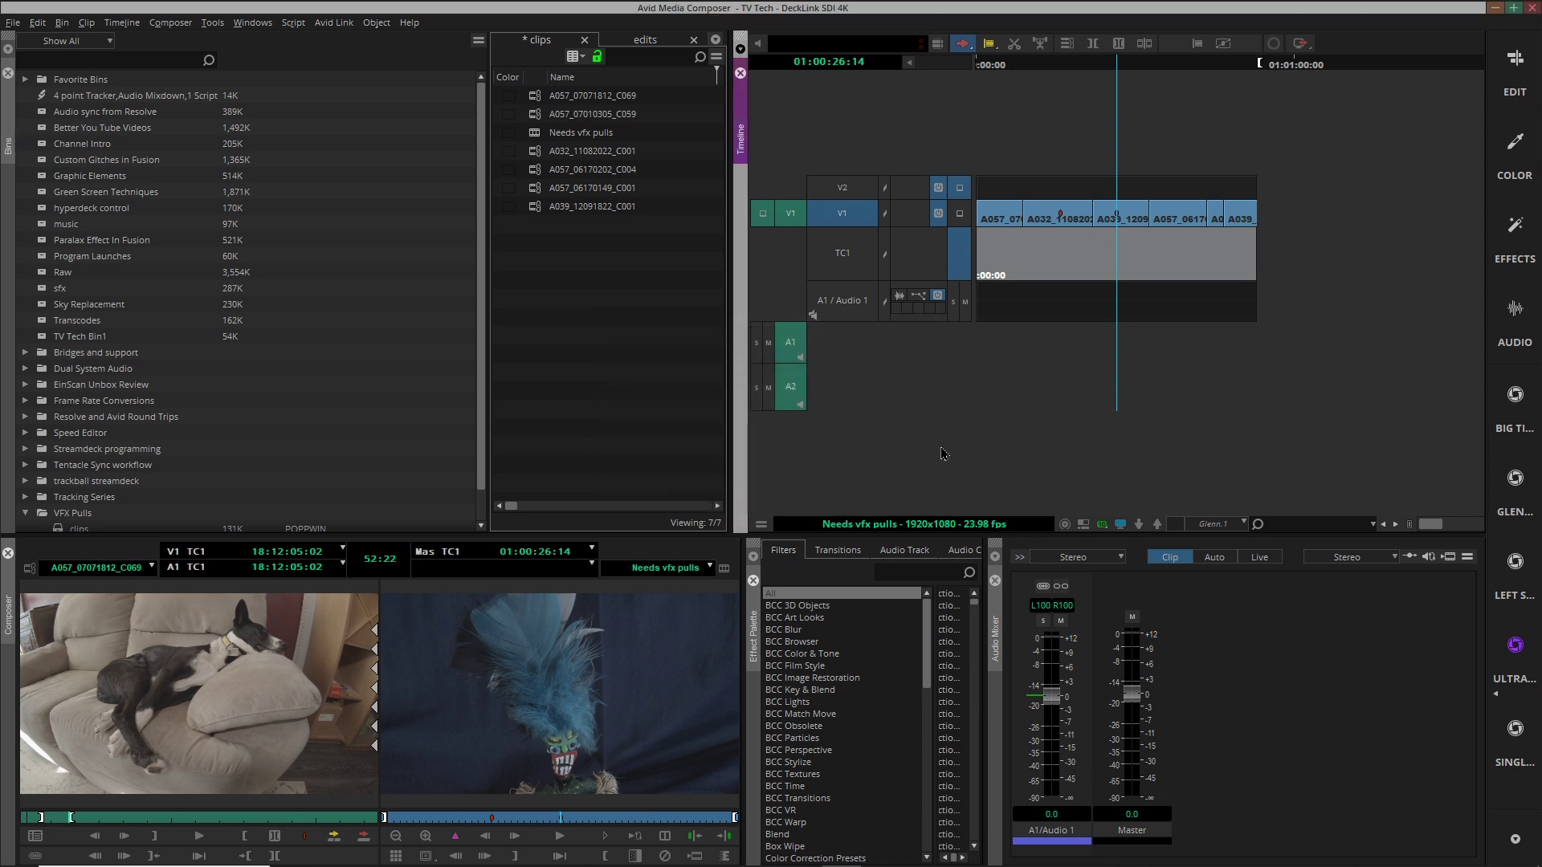
click(1184, 251)
mouse_move(1185, 252)
mouse_down()
mouse_move(1217, 257)
mouse_move(1173, 272)
mouse_move(1211, 262)
mouse_up()
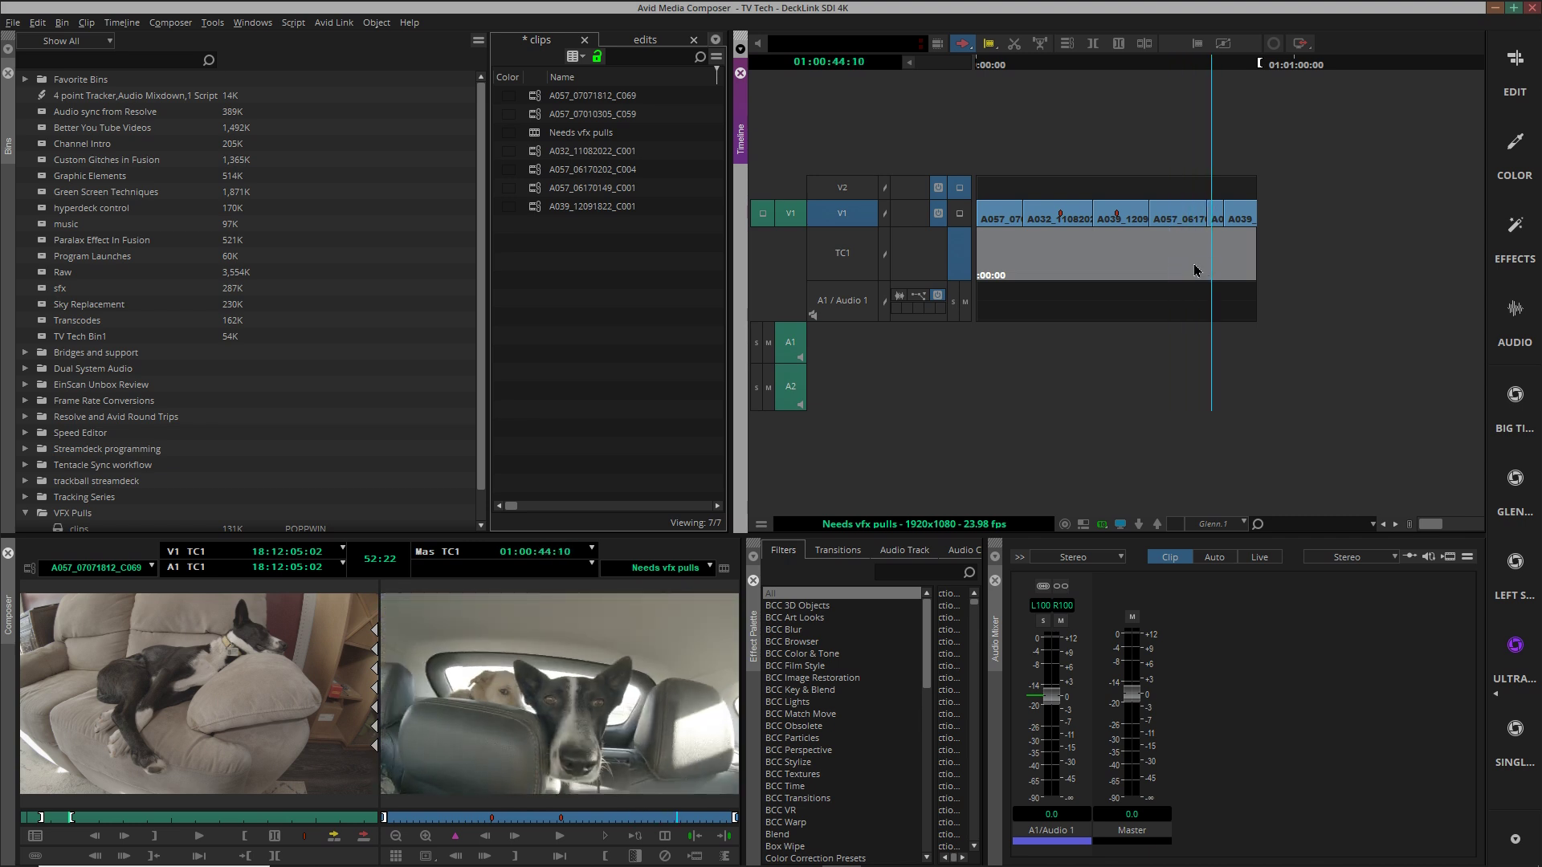
key(F5)
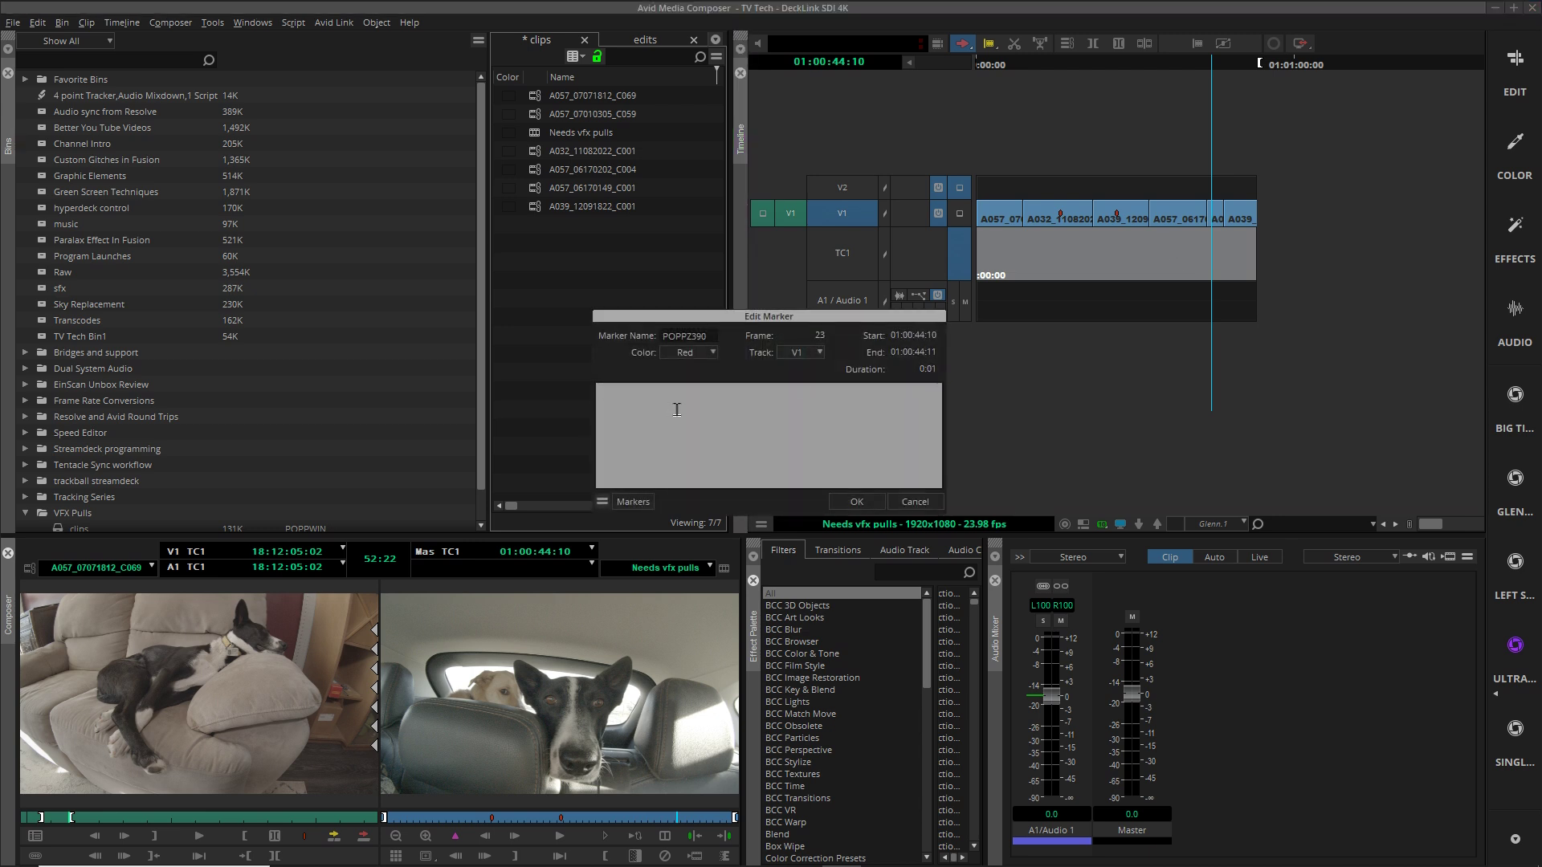
text(RNDM_VFX_0003)
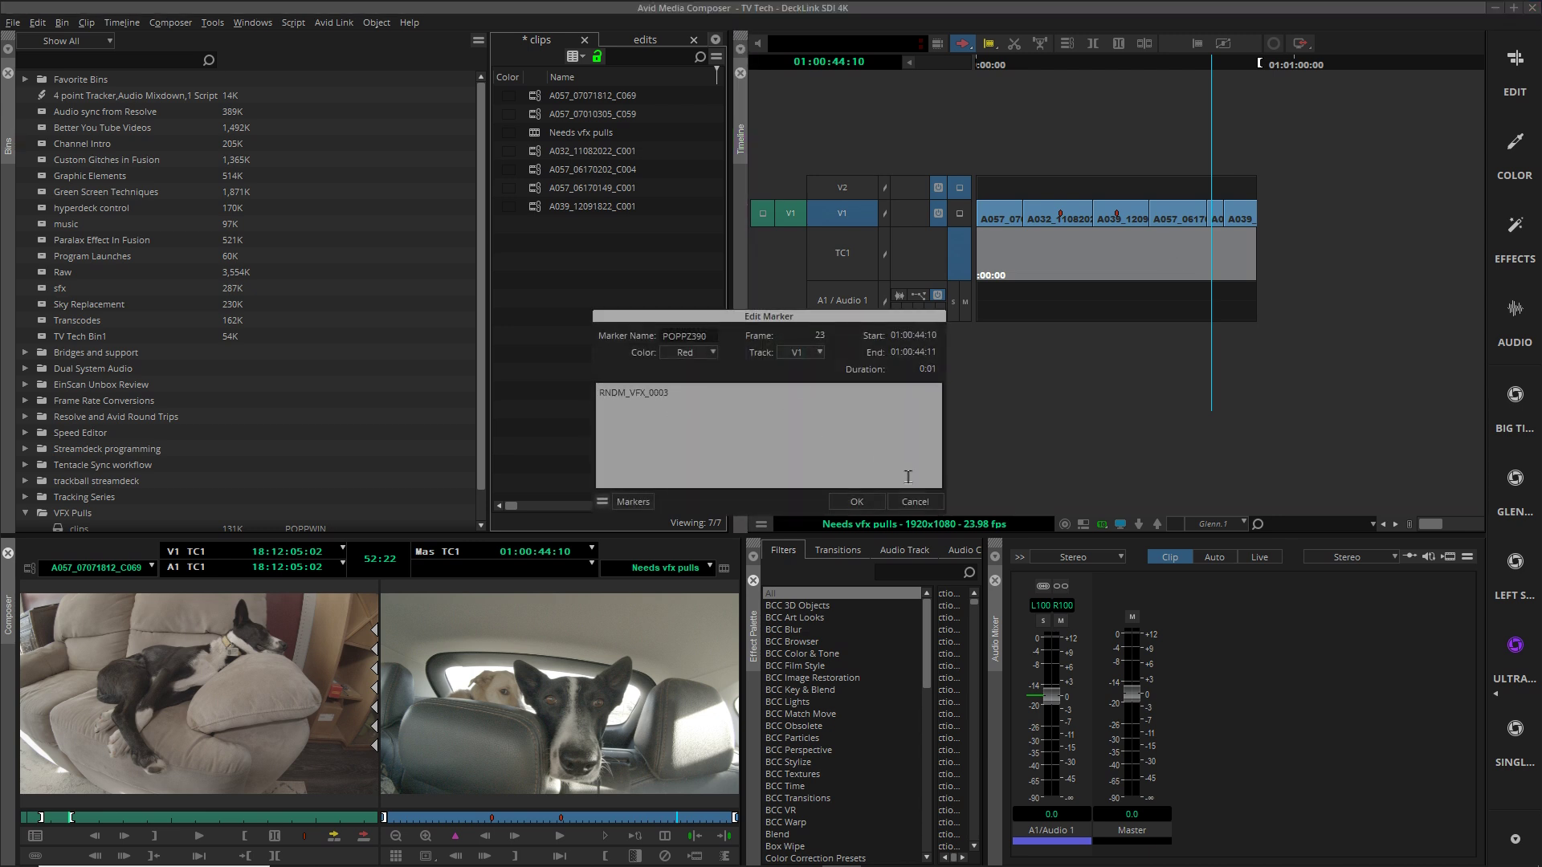
click(864, 502)
Step: Add a marker at 01:00:50:11 with the pasted comment ending in 5
click(1242, 256)
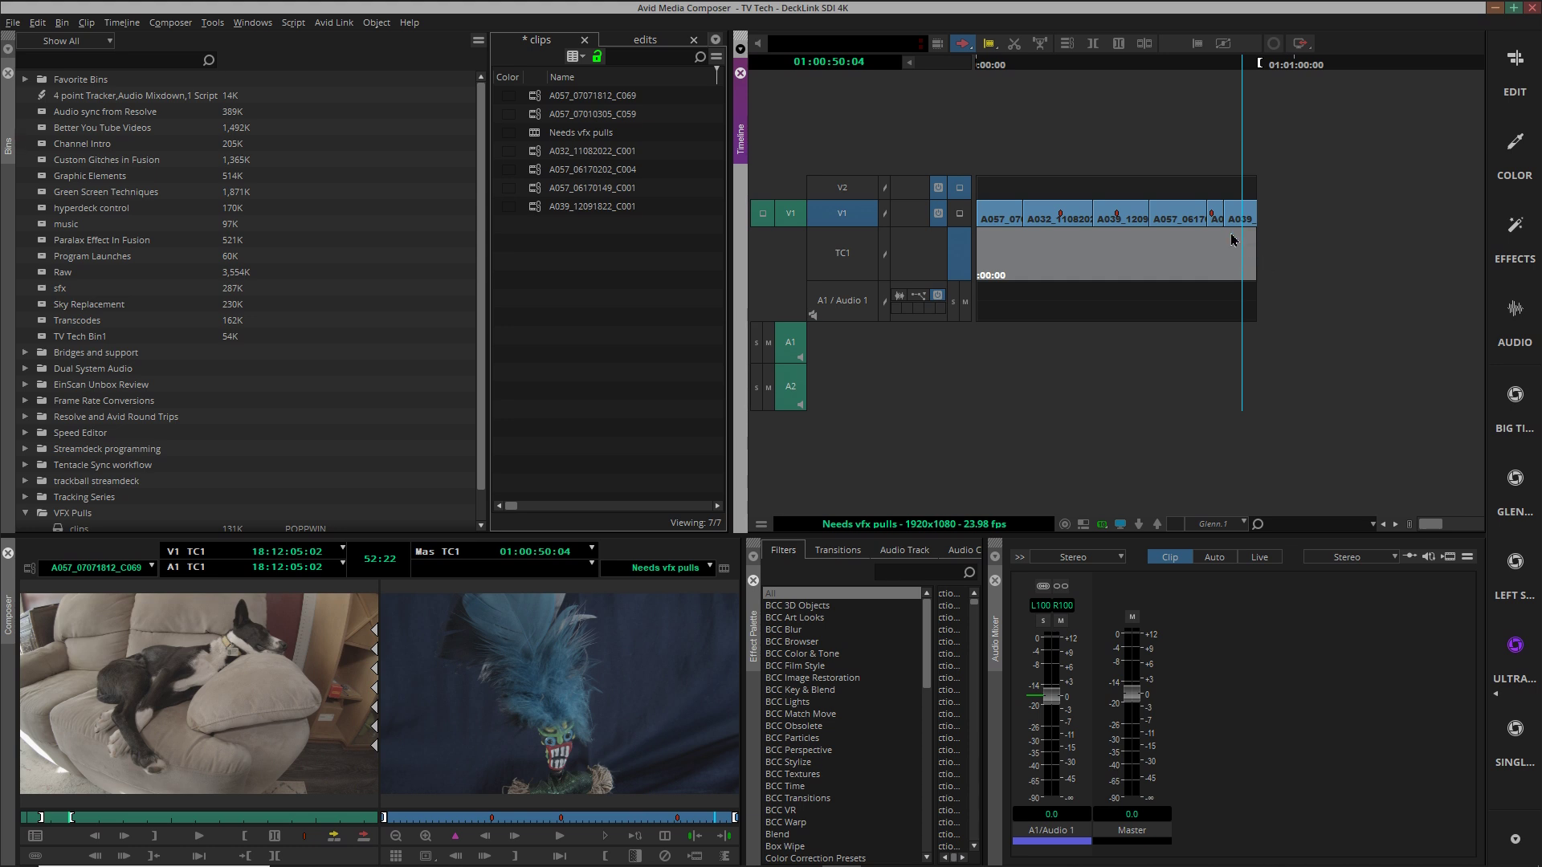
key(a)
drag(1157, 245, 1123, 245)
key(ctrl+])
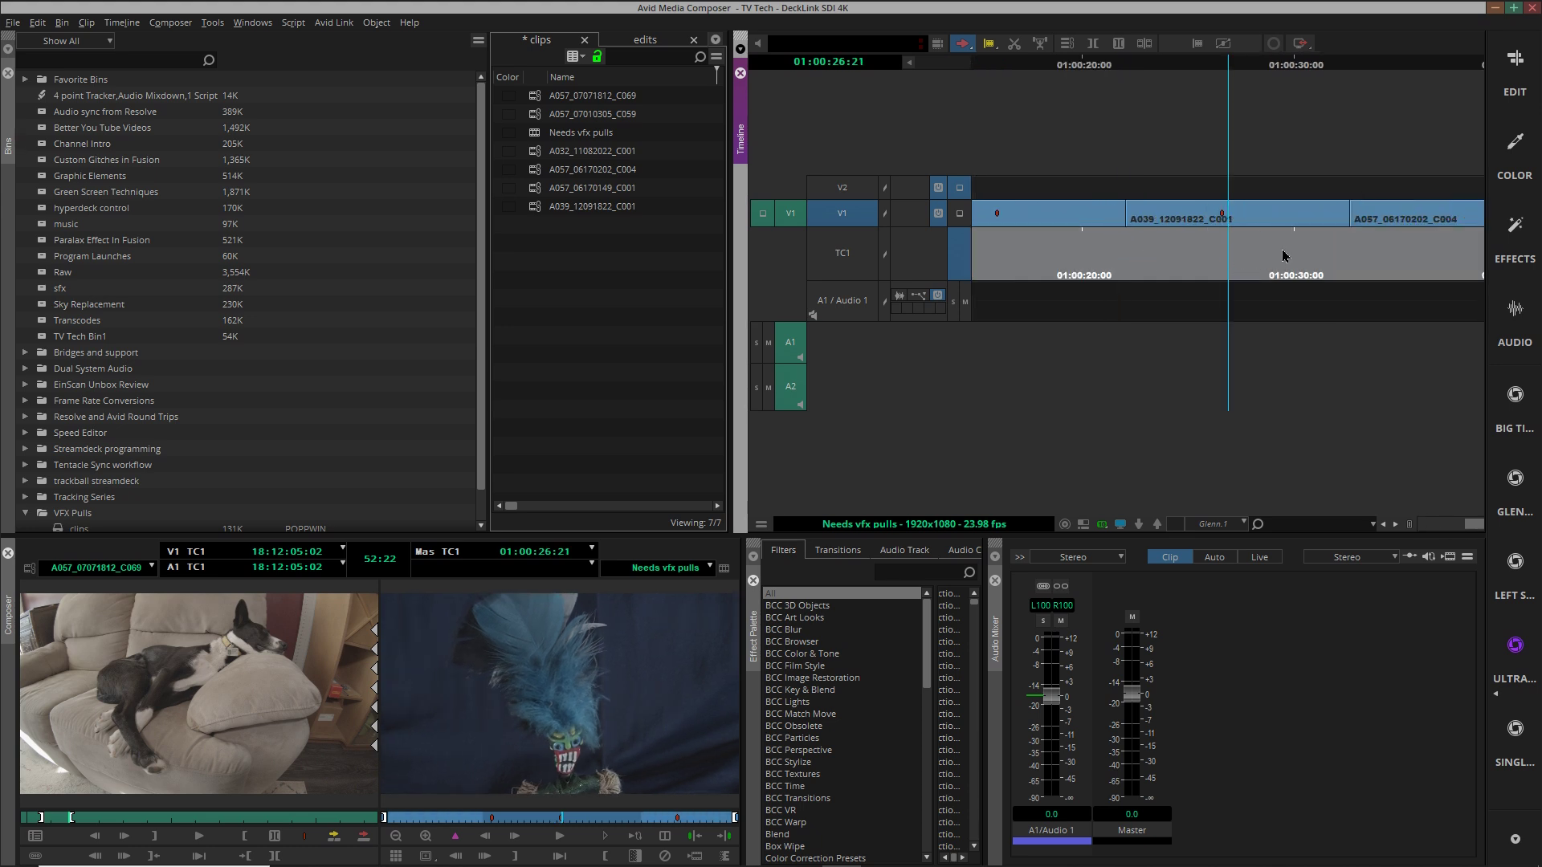
key(ctrl+[)
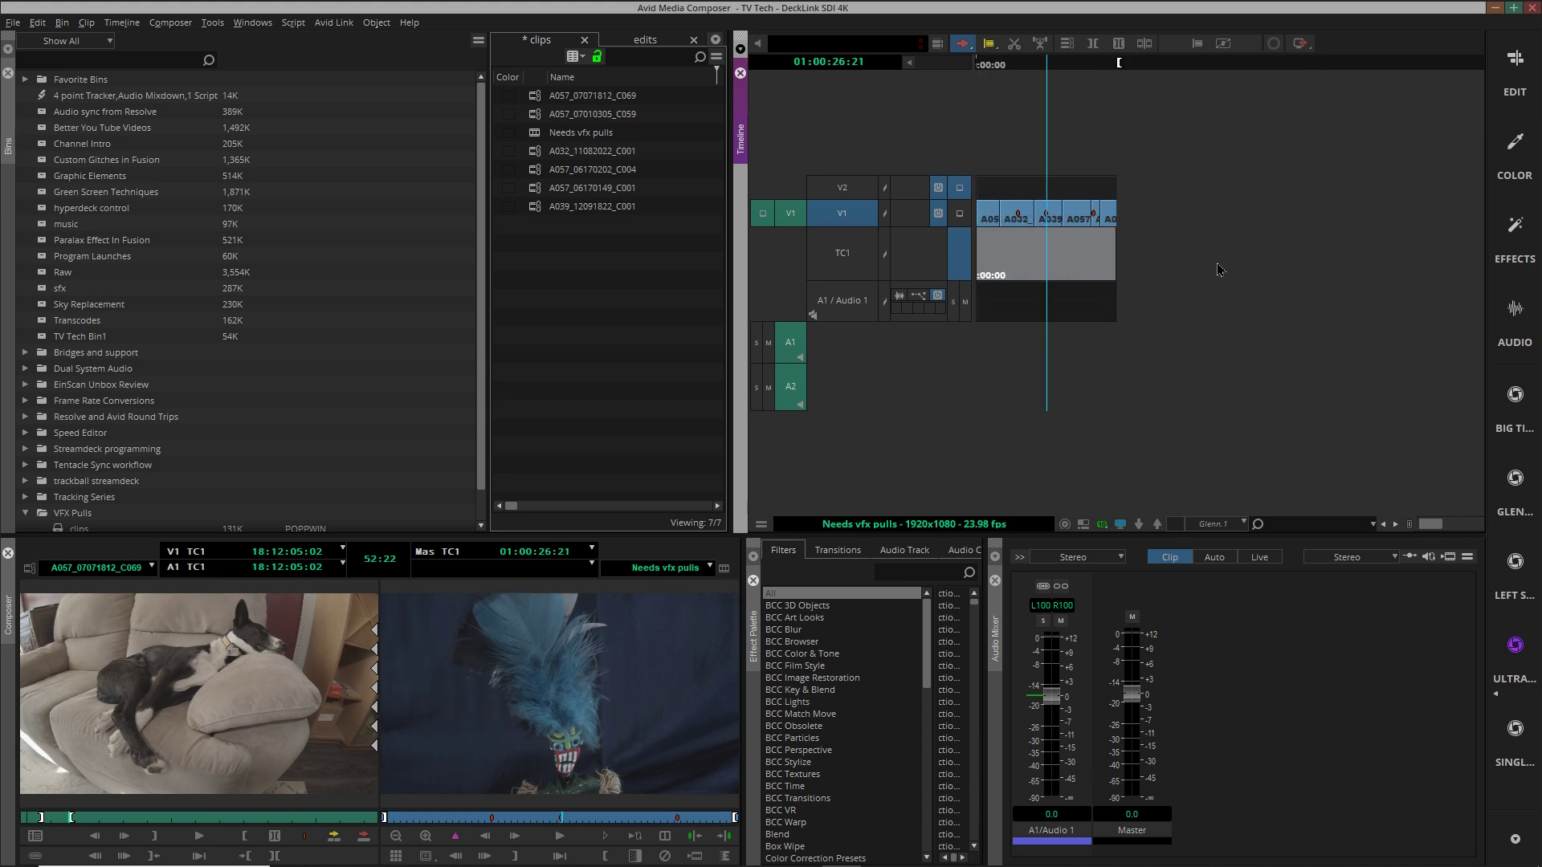
click(1112, 241)
key(ctrl+])
key(ctrl+])
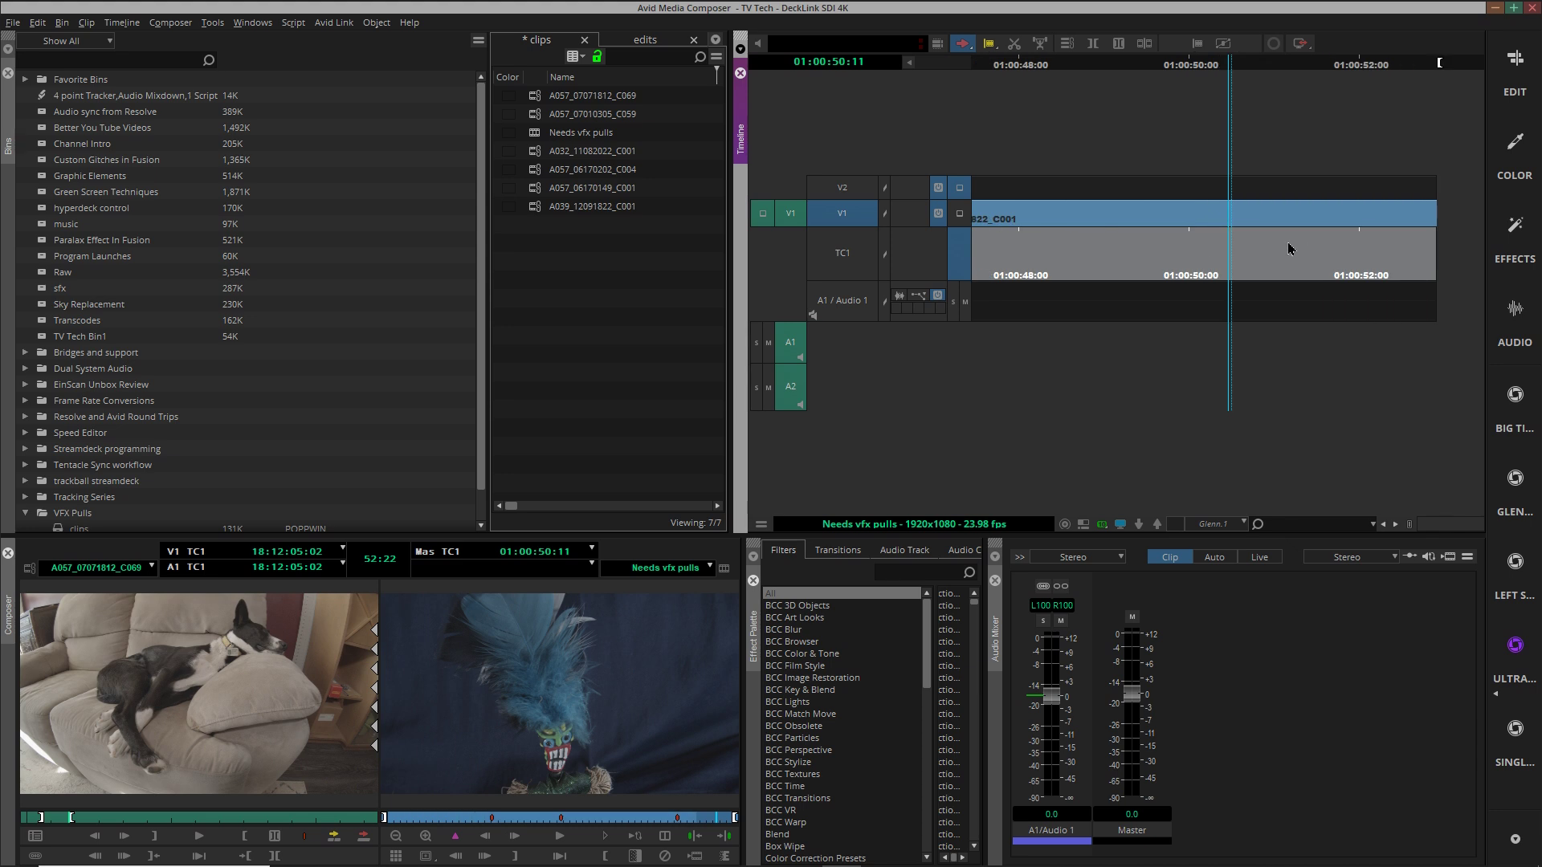
key(ctrl+[)
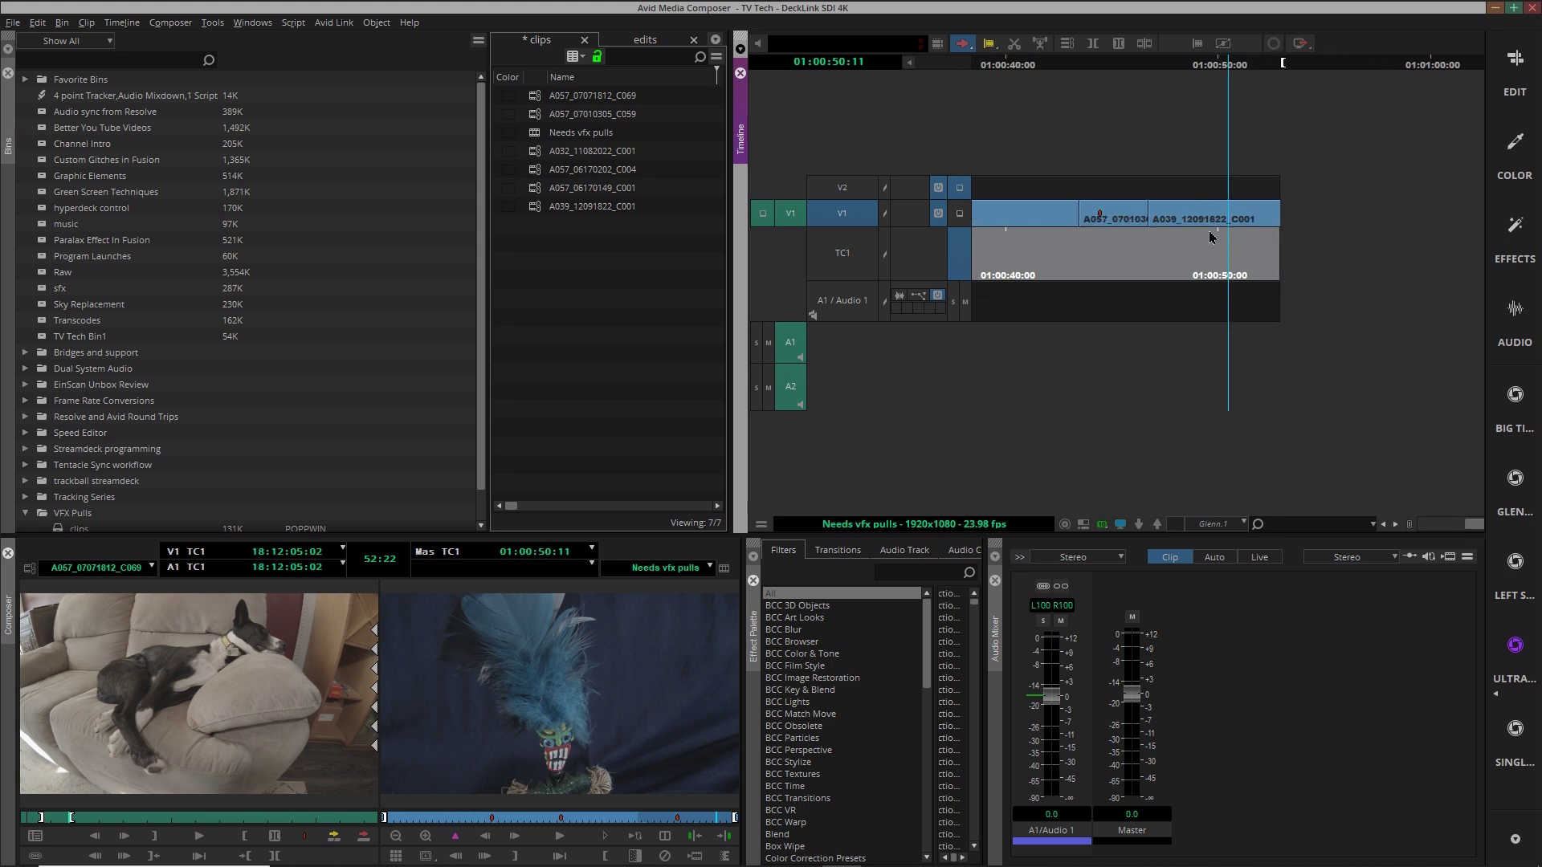
key(F5)
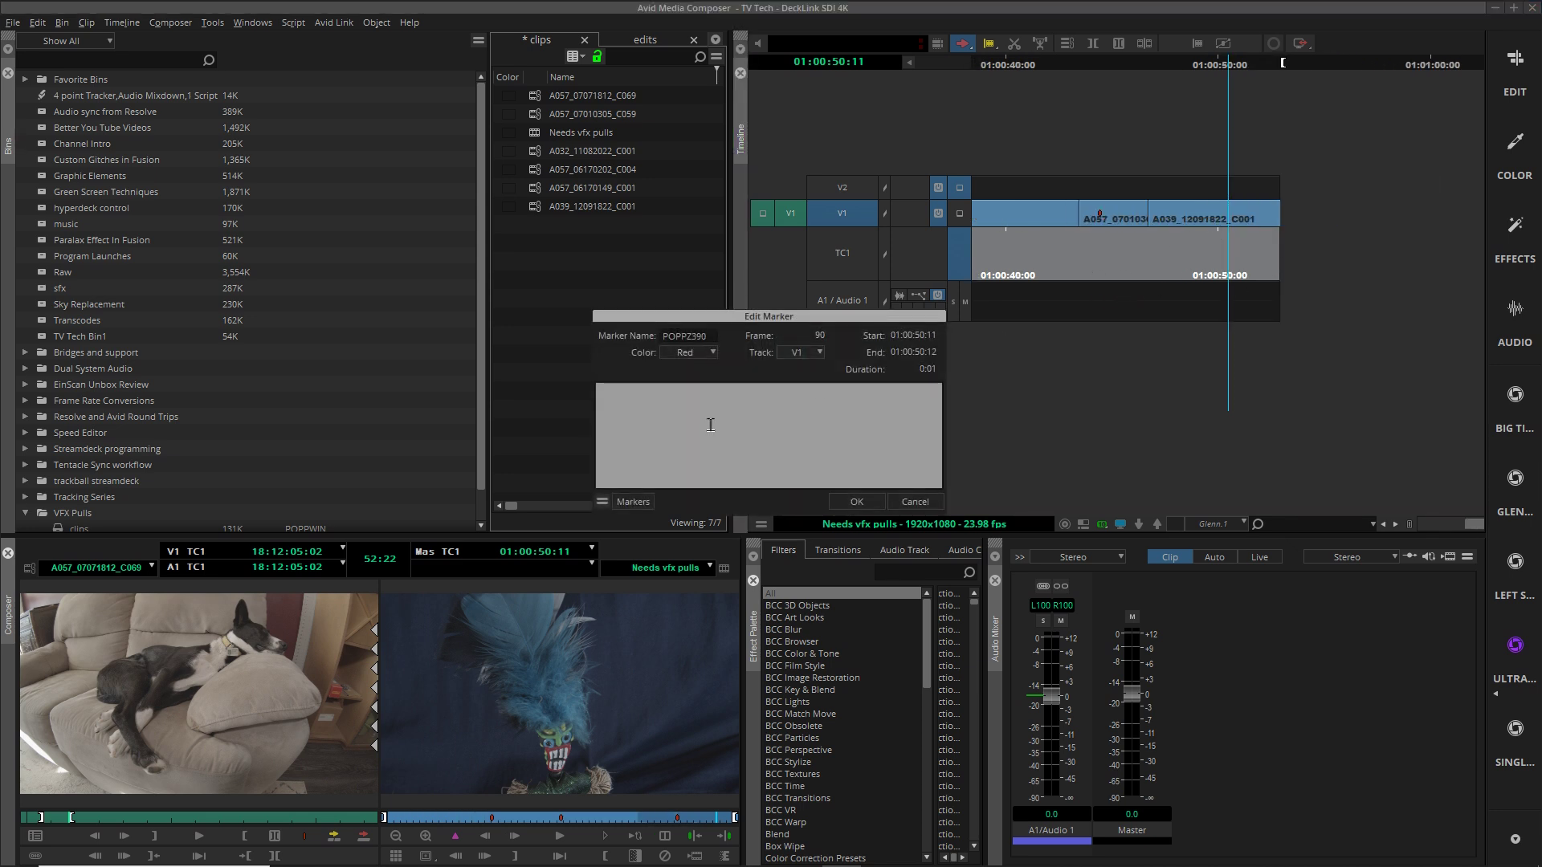
click(737, 411)
text(RNDM_VFX_000)
text(5)
click(875, 502)
Step: Correct the last marker's comment from 0005 to RNDM_VFX_0004
key(ctrl+slash)
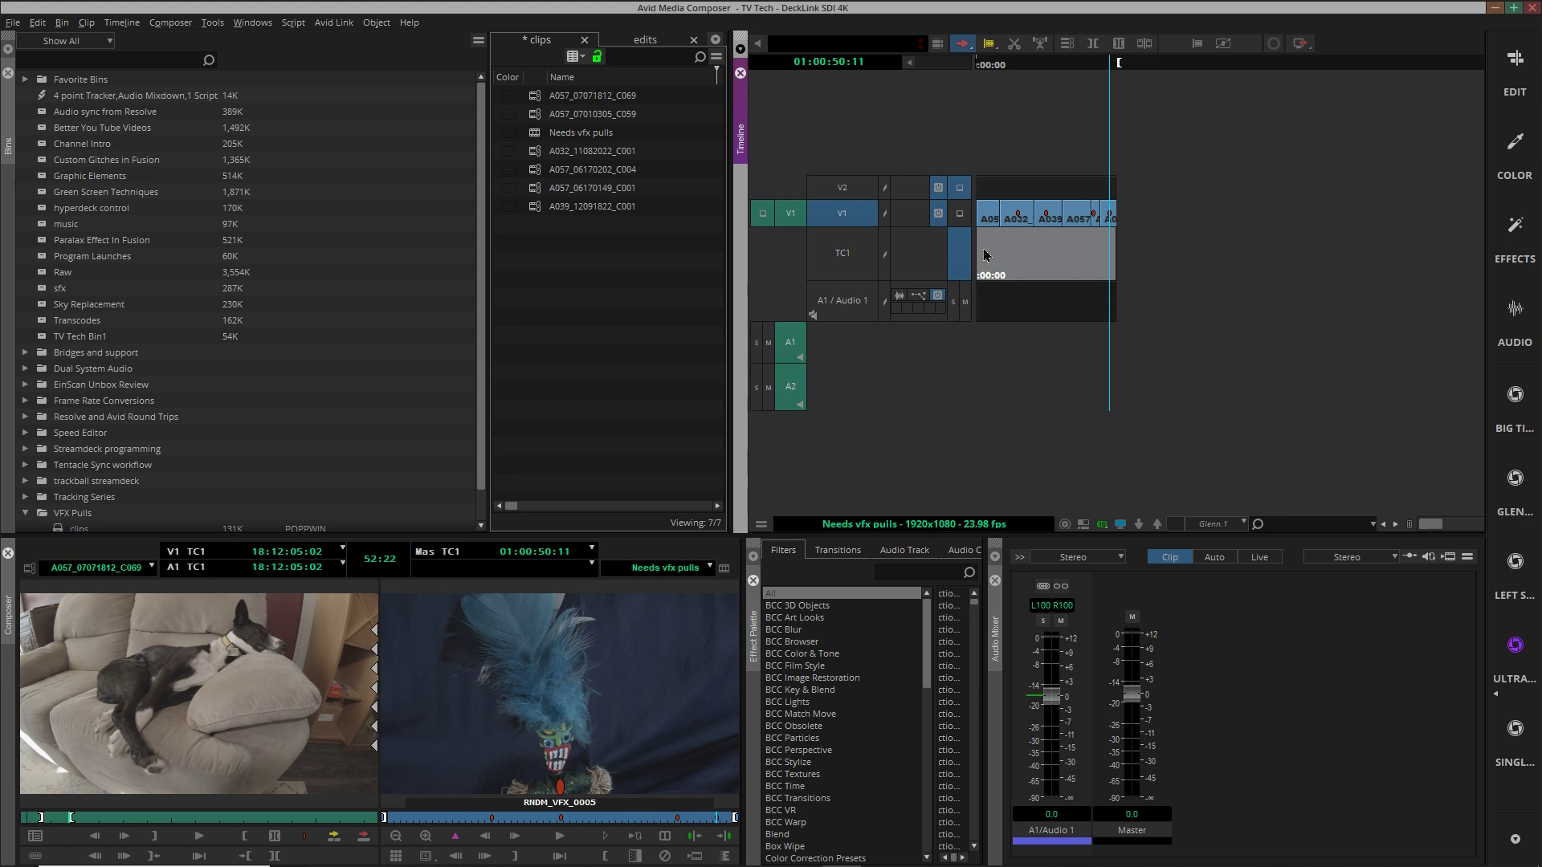
key(ctrl+slash)
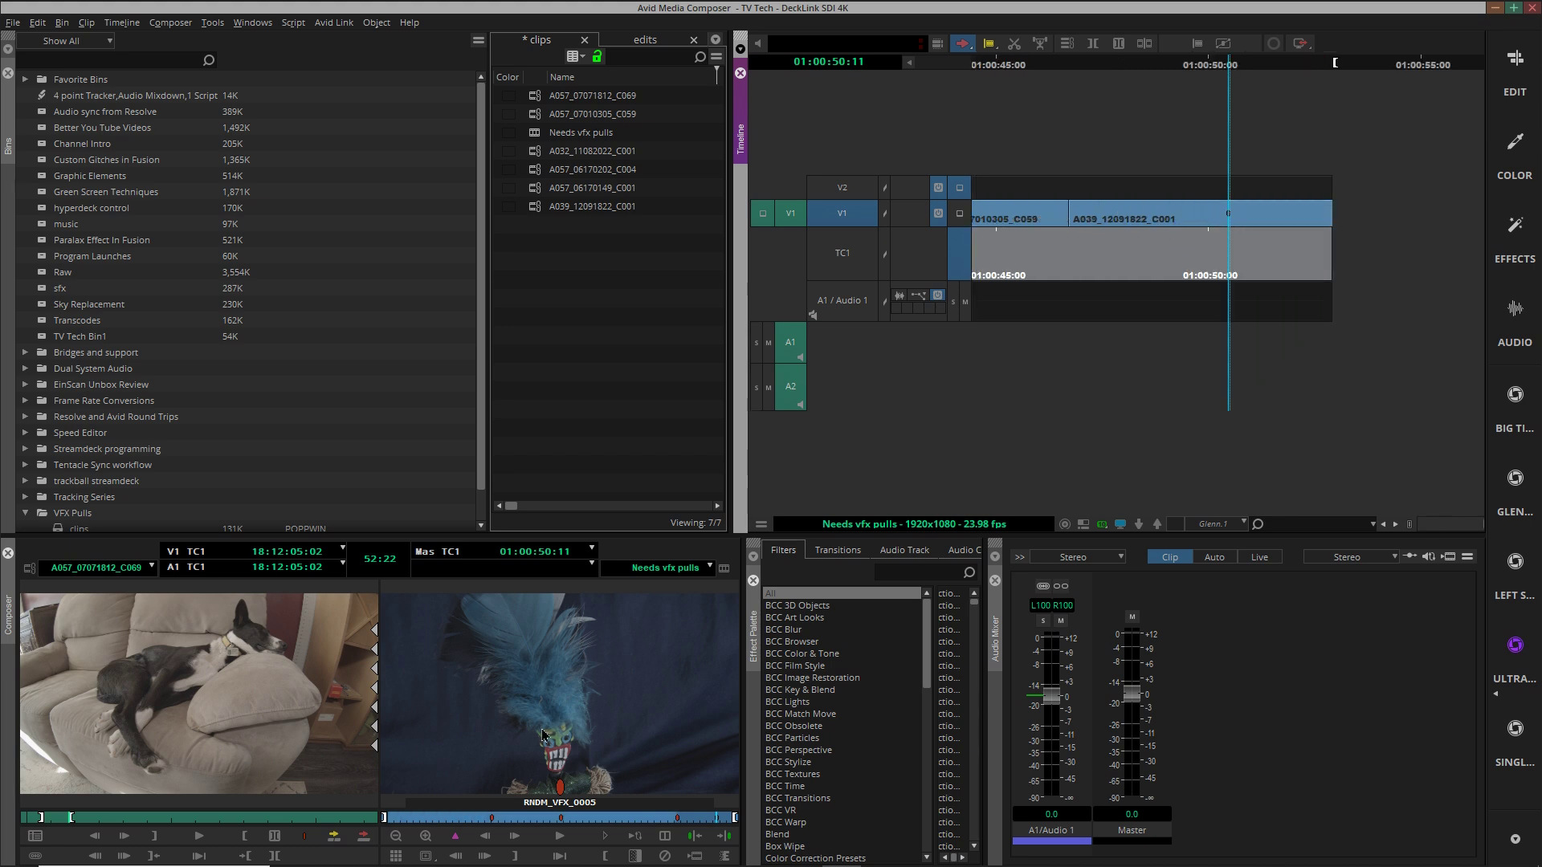
double_click(562, 789)
click(701, 400)
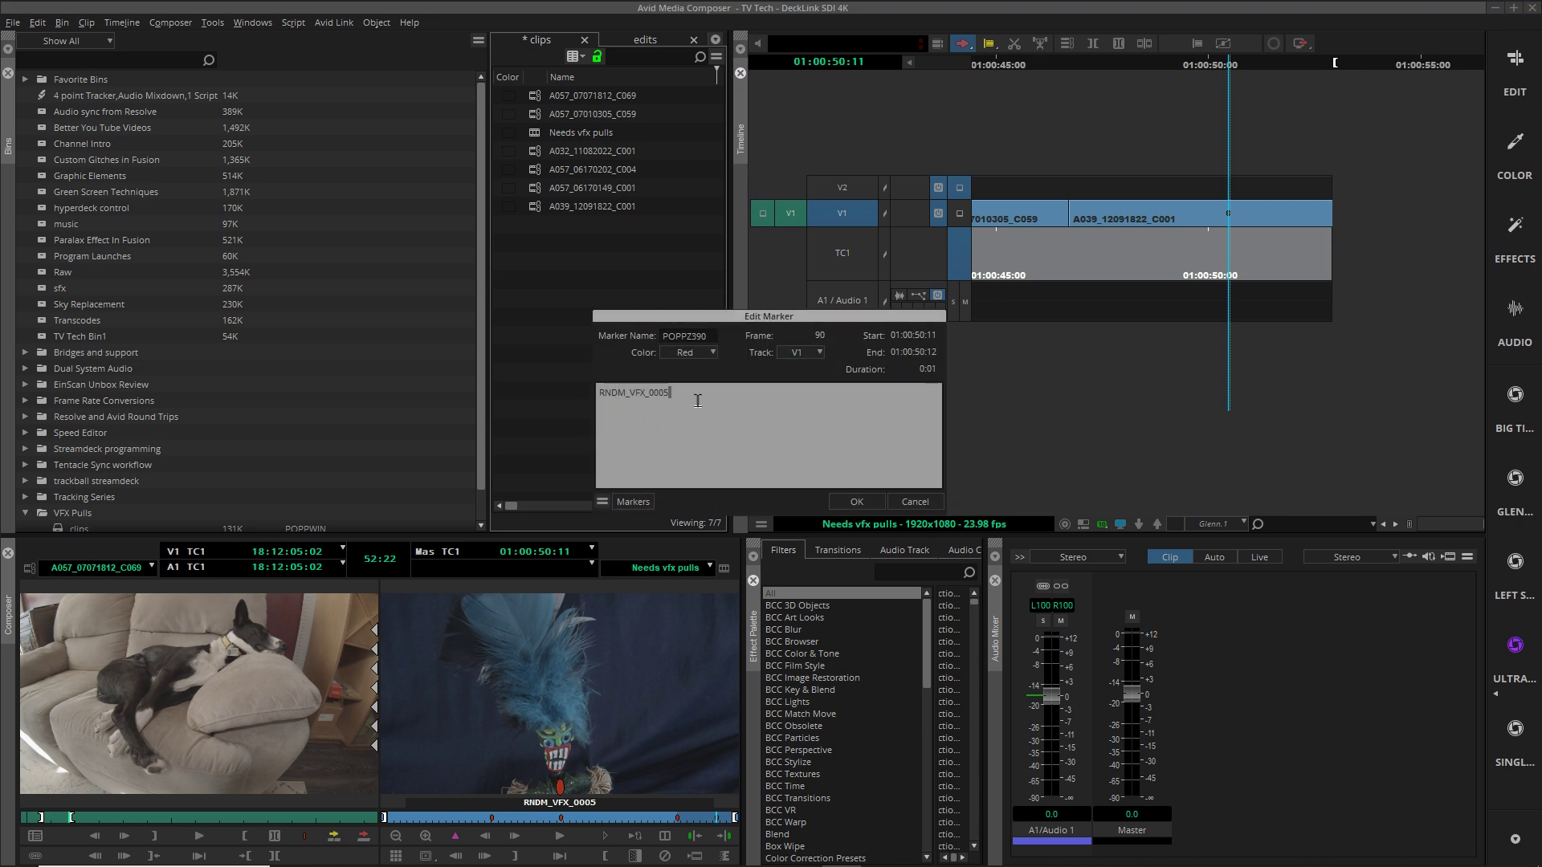
key(BackSpace)
text(4)
click(857, 502)
Step: Play the sequence from 01:00:29:20 to the end to check the markers
key(ctrl+[)
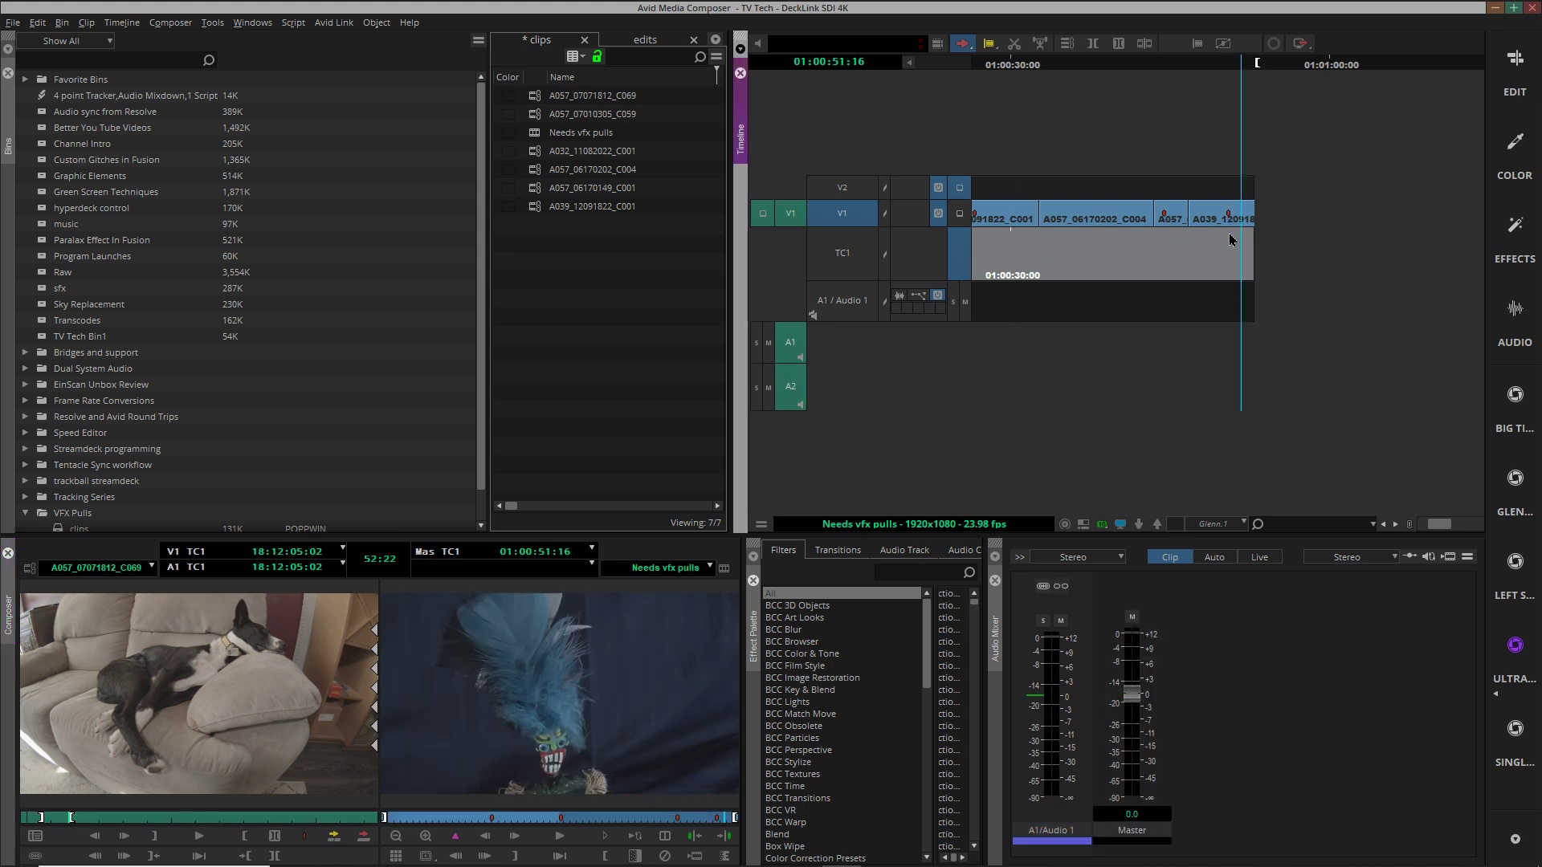
click(1011, 255)
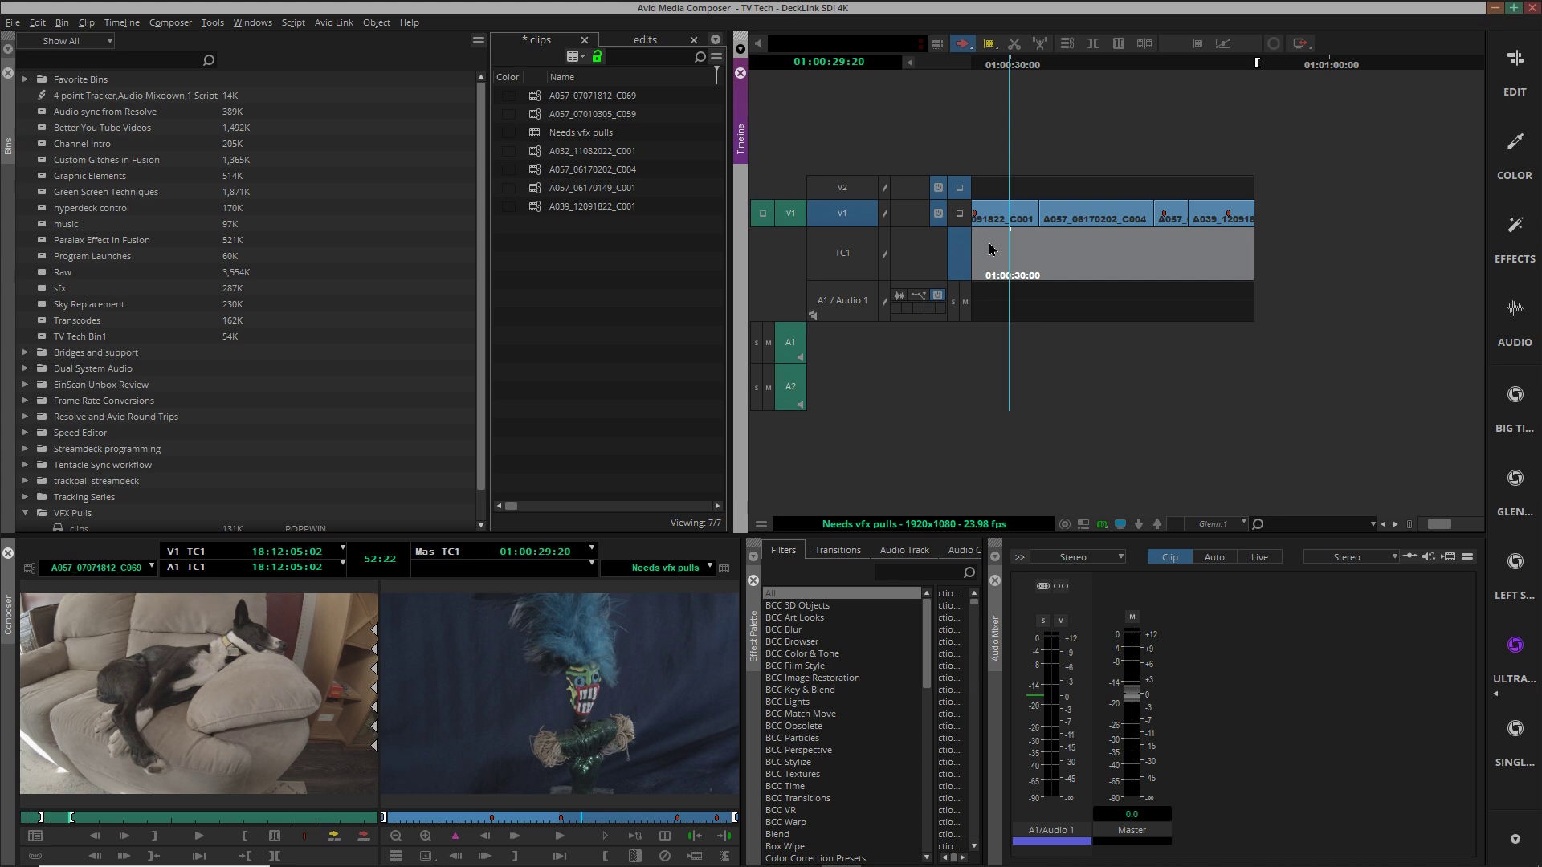
key(l)
key(l)
key(l)
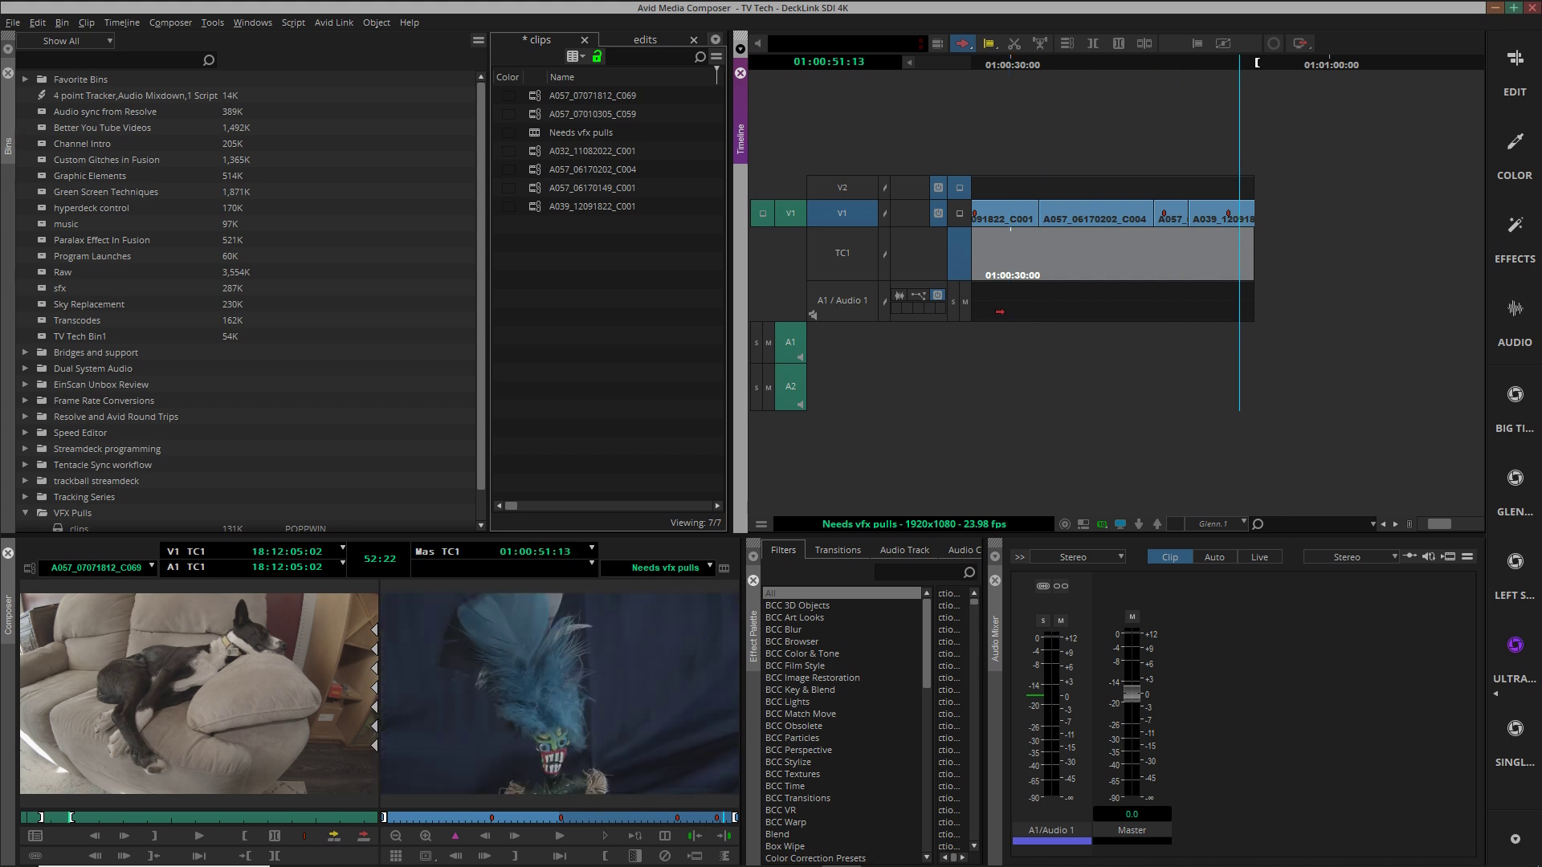
key(ctrl+[)
Step: Open the sequence's Markers window from the Tools menu
drag(1026, 251, 989, 246)
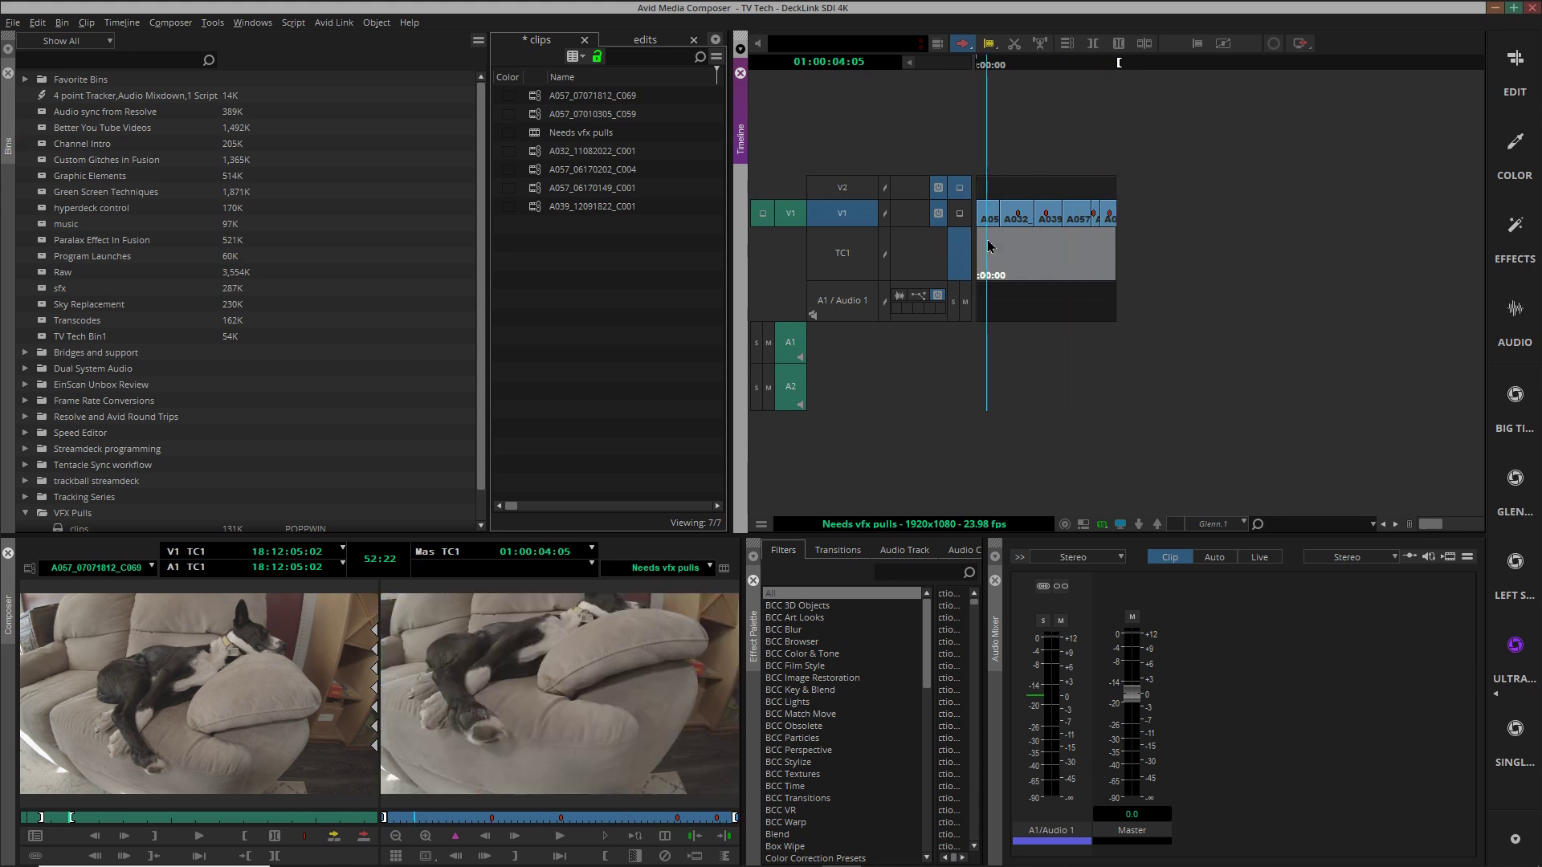
click(217, 23)
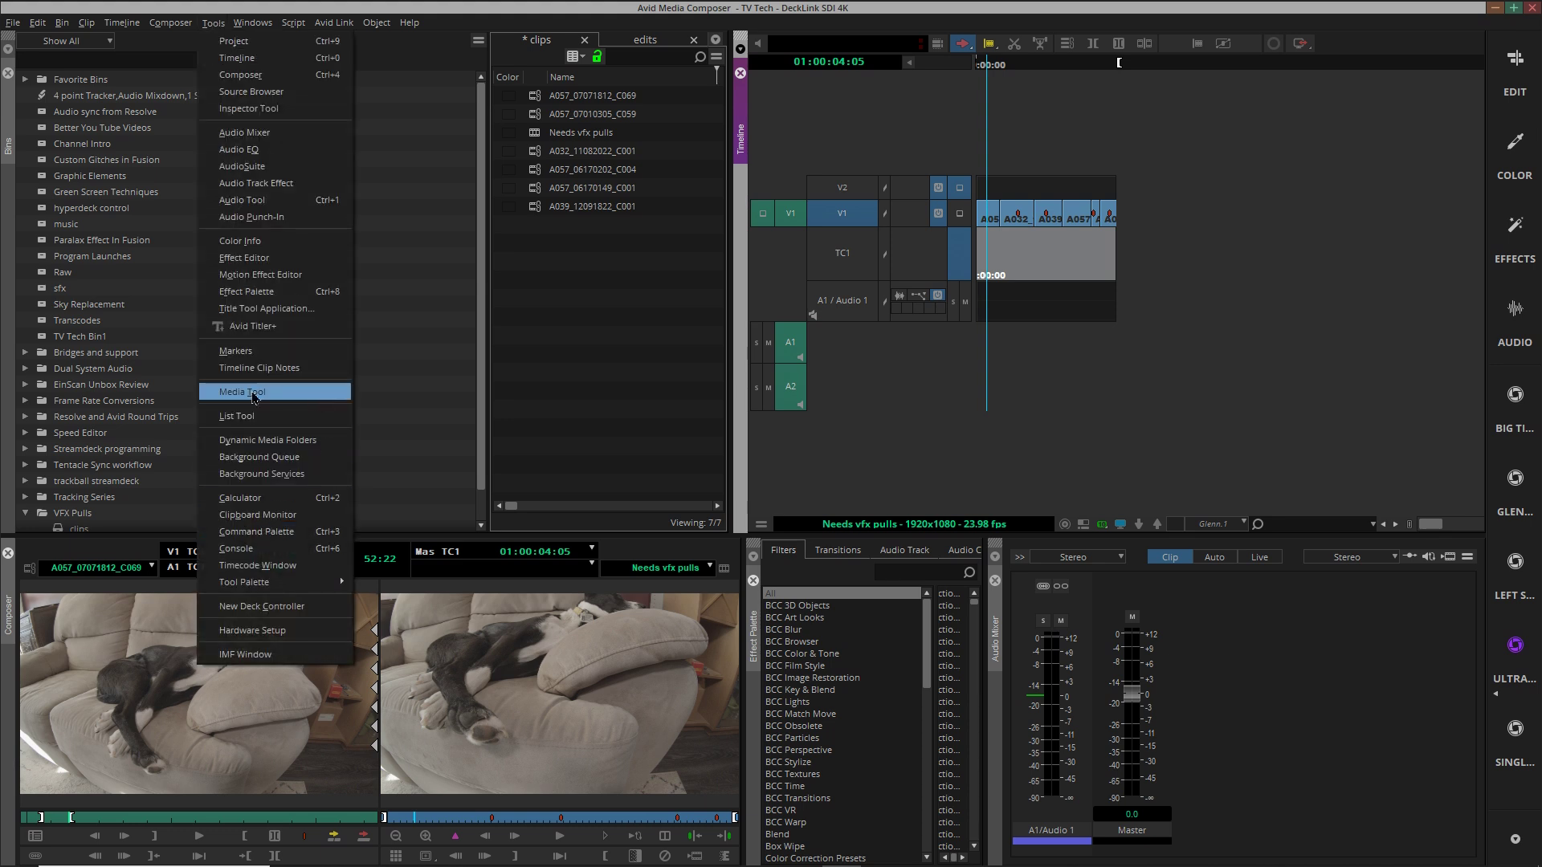
click(252, 416)
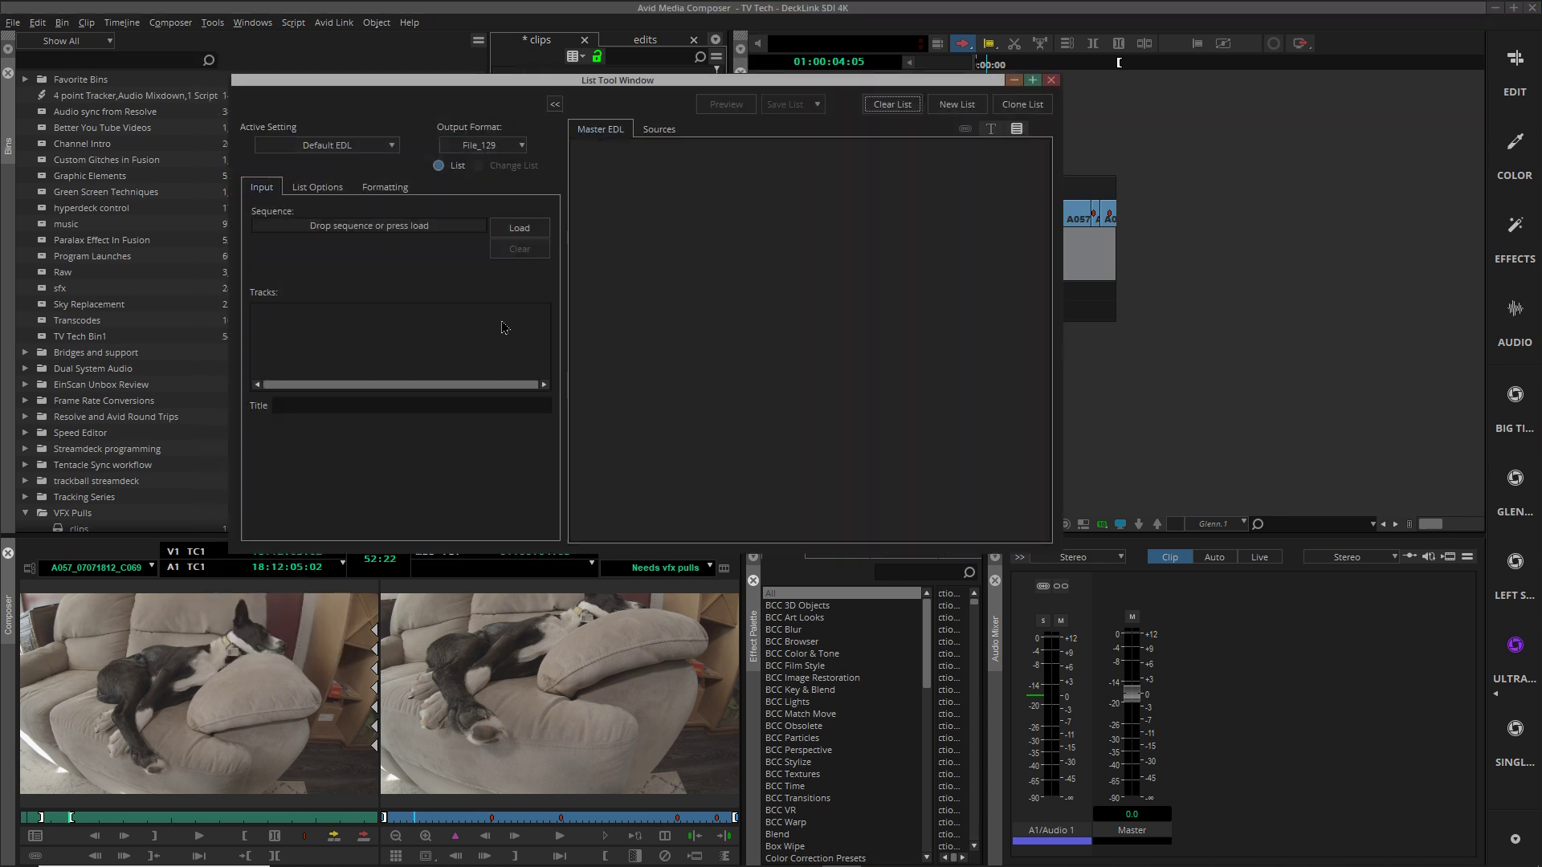
click(1050, 82)
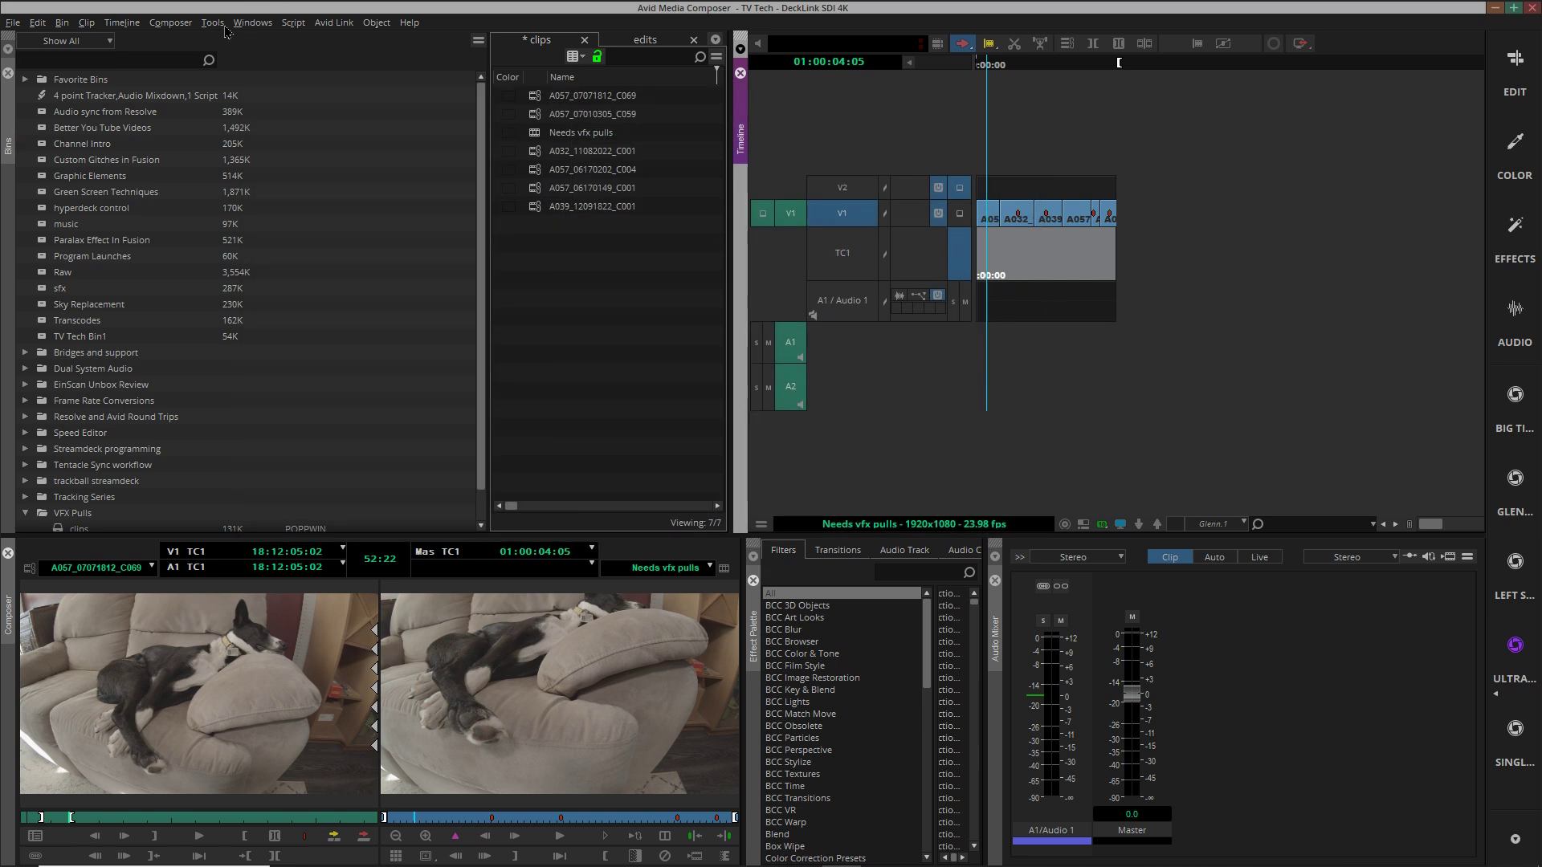
click(215, 23)
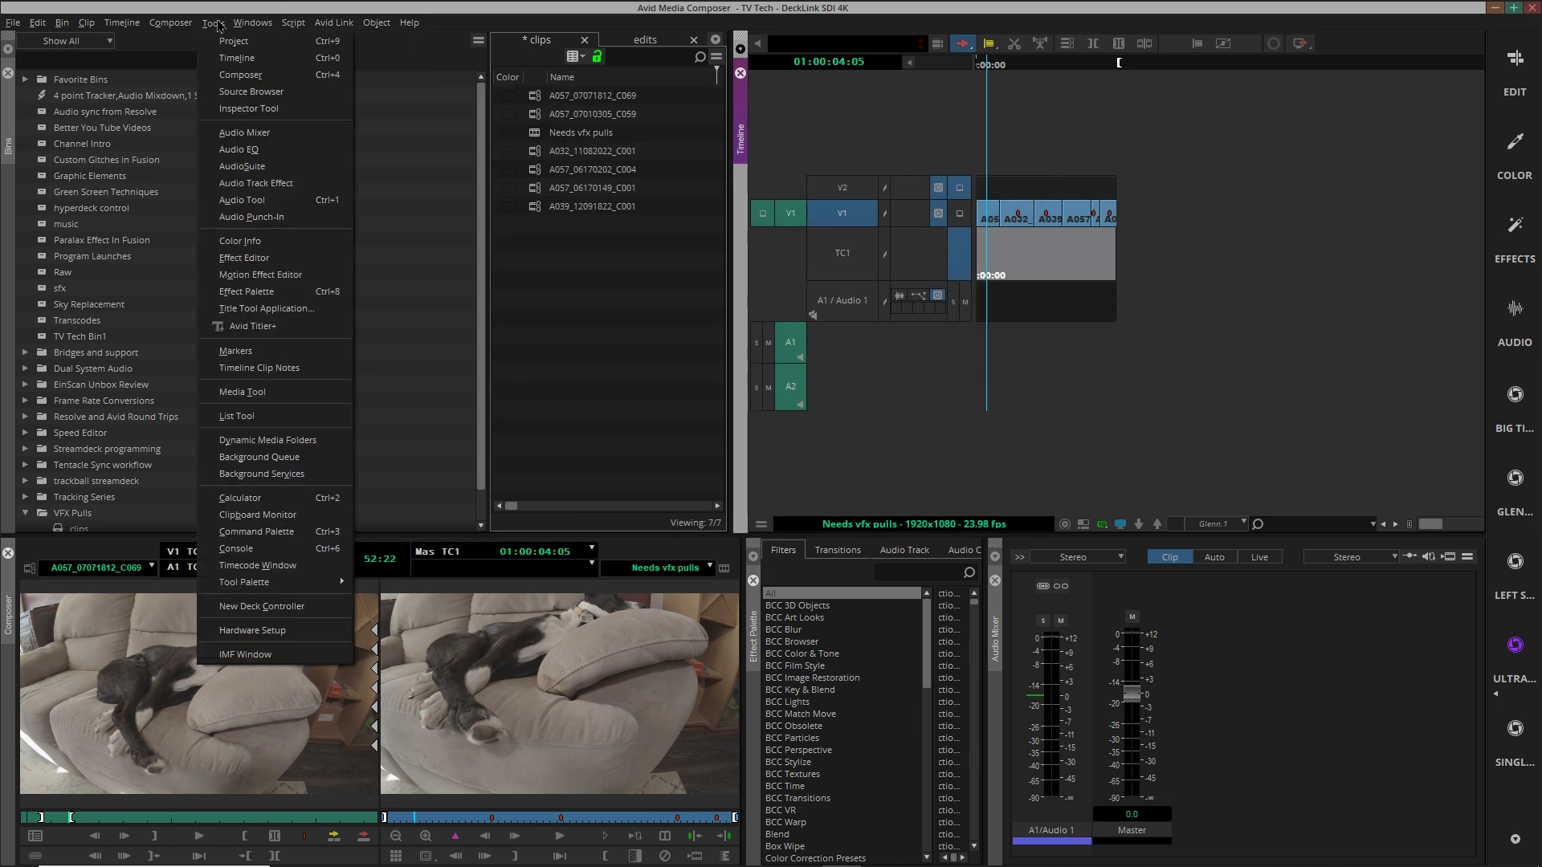
click(236, 351)
Step: Export the markers as text to Needs vfx pulls.txt in VFX Pulls, replacing the old file
right_click(643, 579)
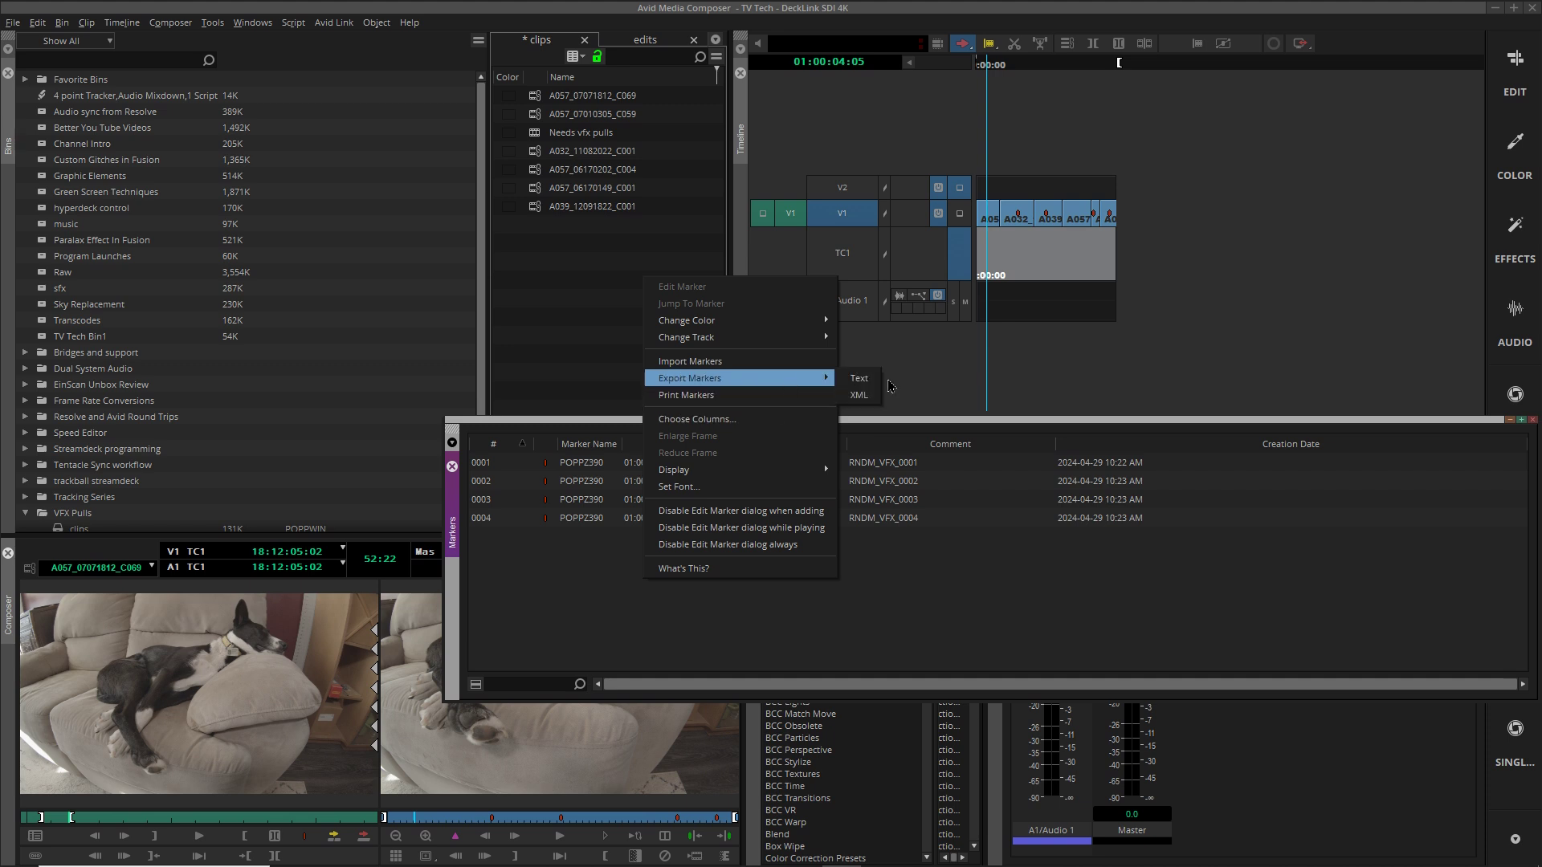
click(859, 379)
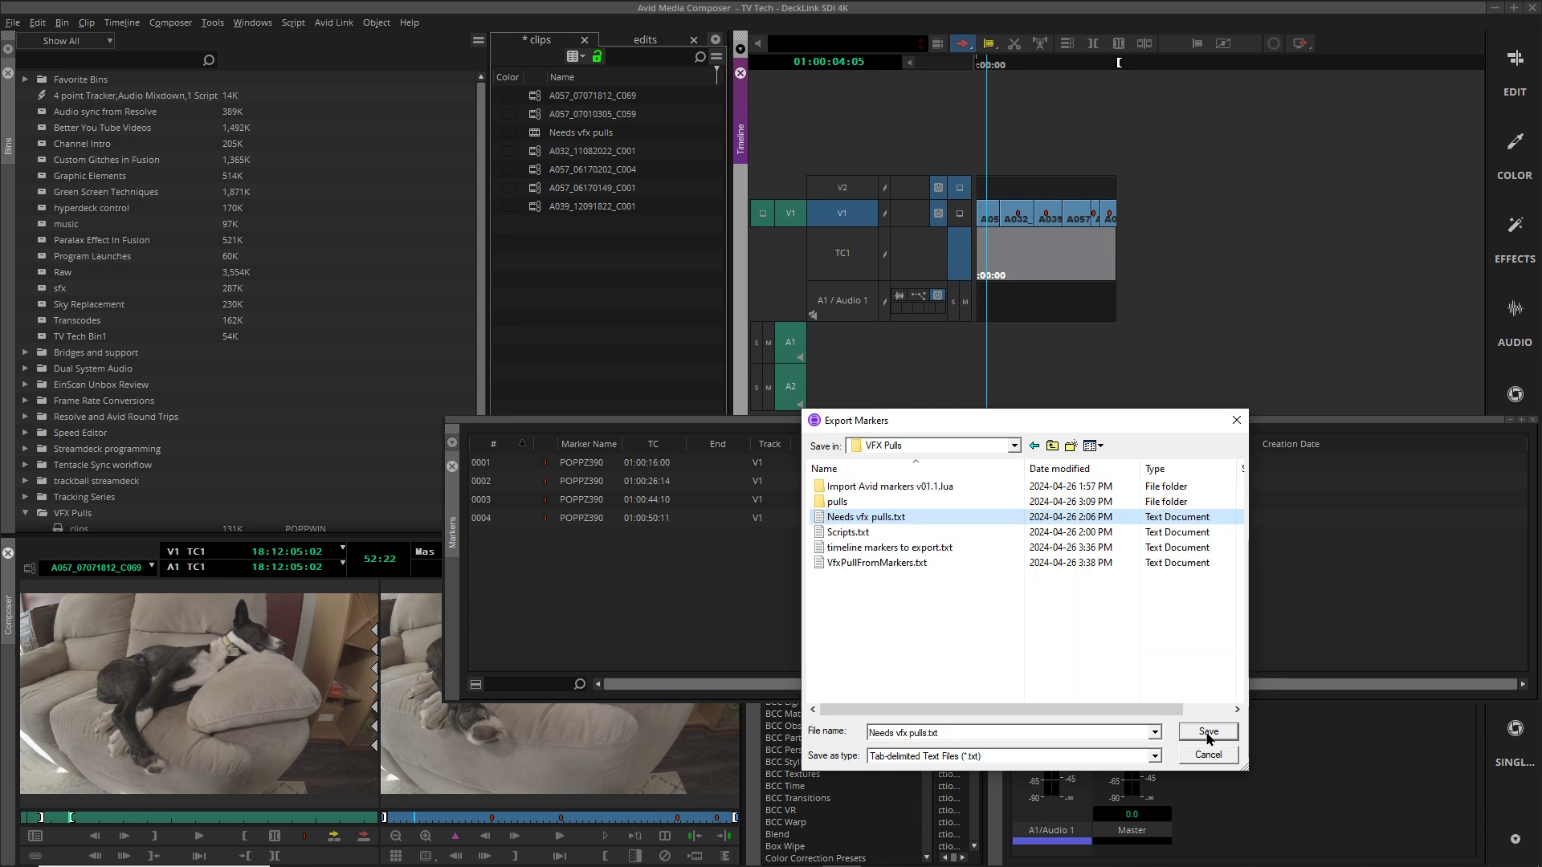
click(1209, 733)
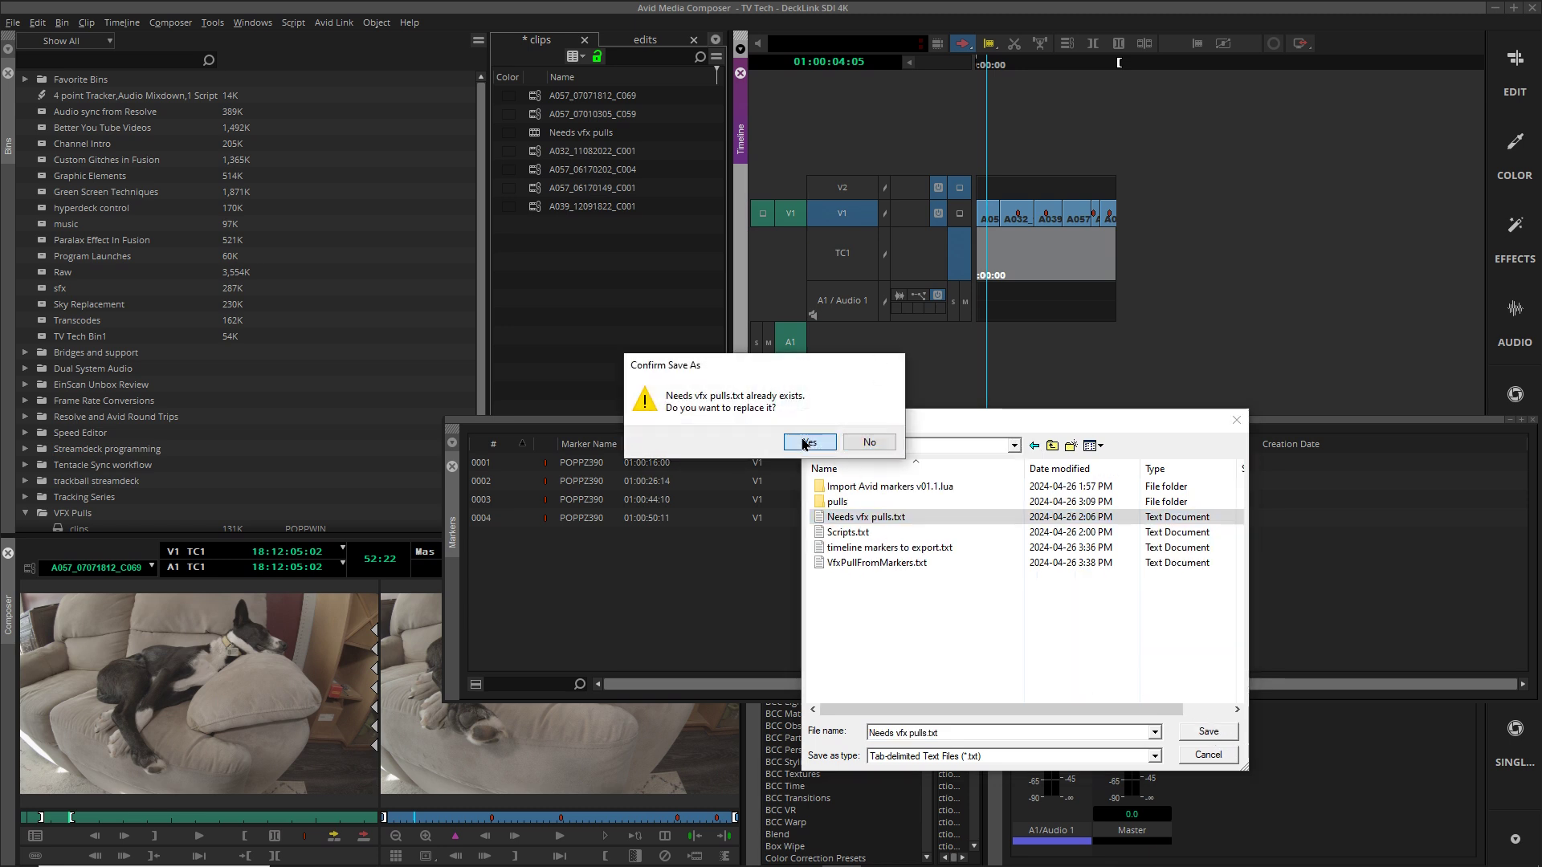
click(808, 443)
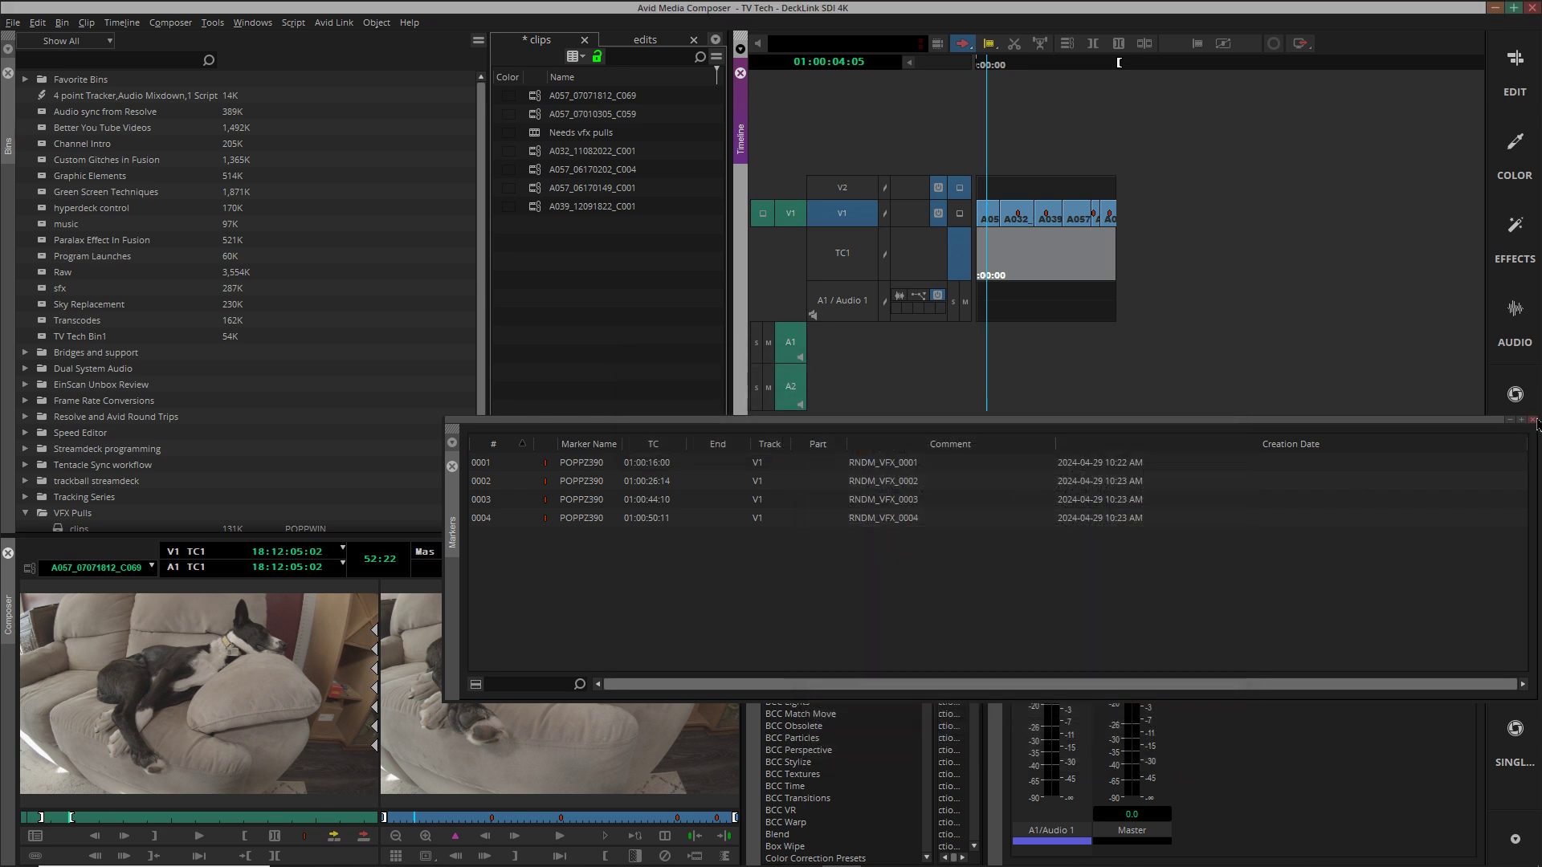
Step: Close Markers, park at the sequence start, and export to file as Needs vfx pulls.aaf with 'AAF to resolve'
click(1534, 420)
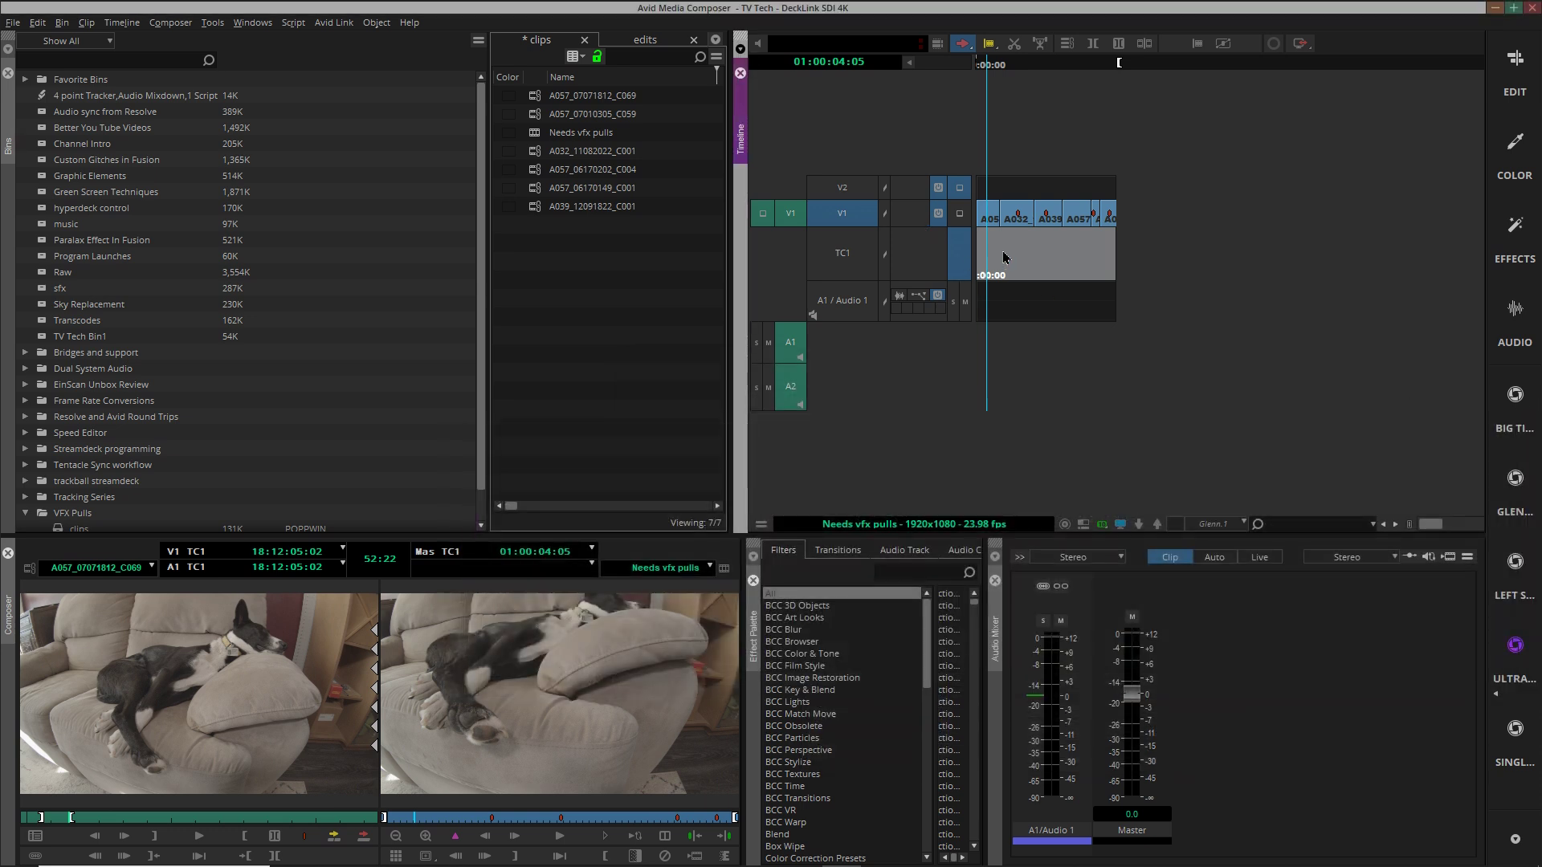
drag(1009, 263, 252, 178)
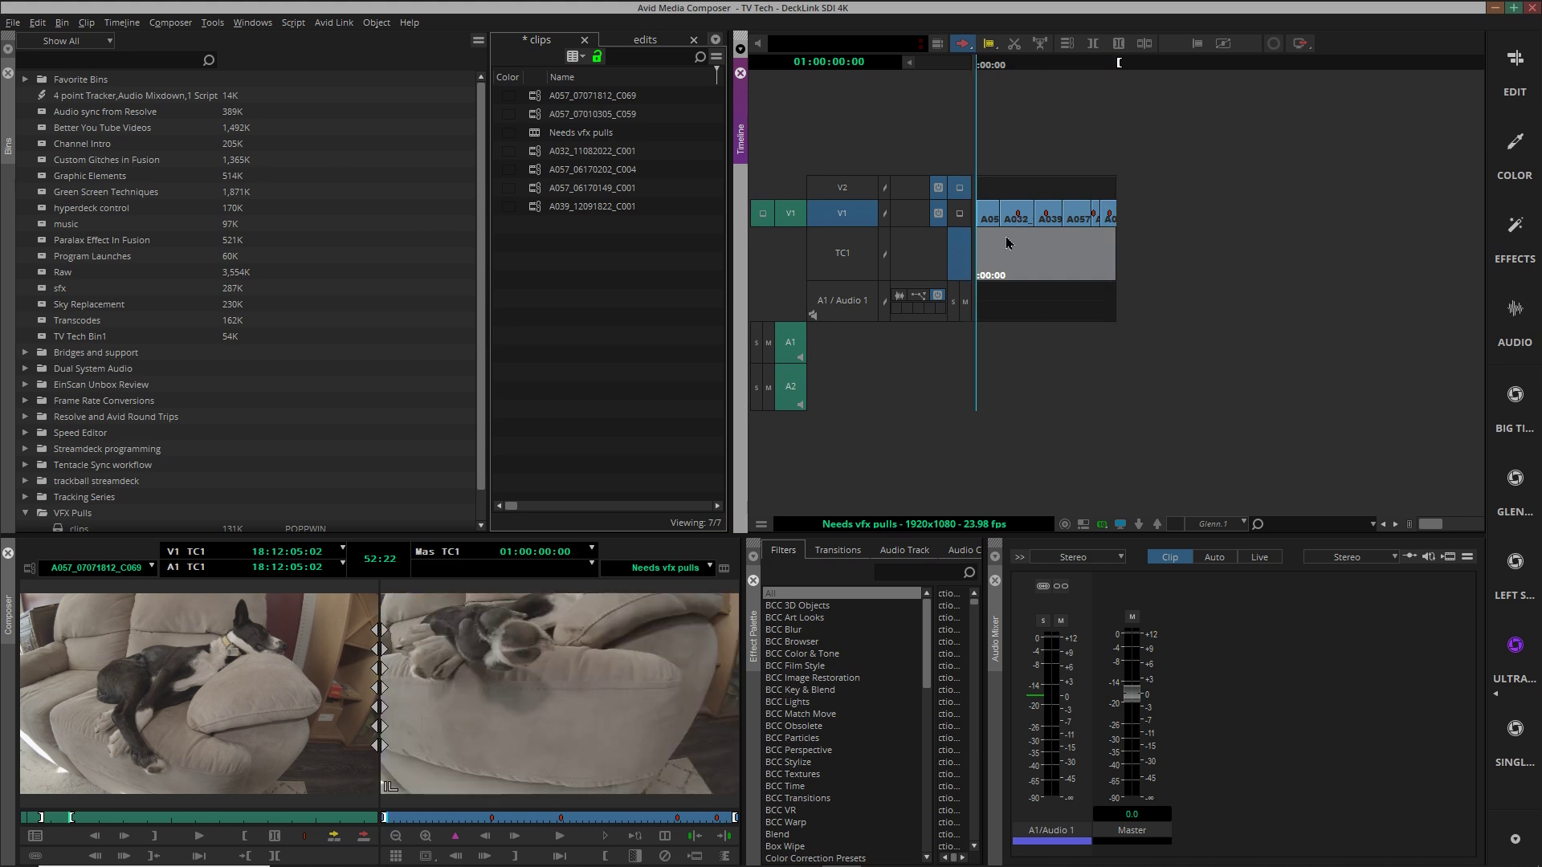
click(13, 22)
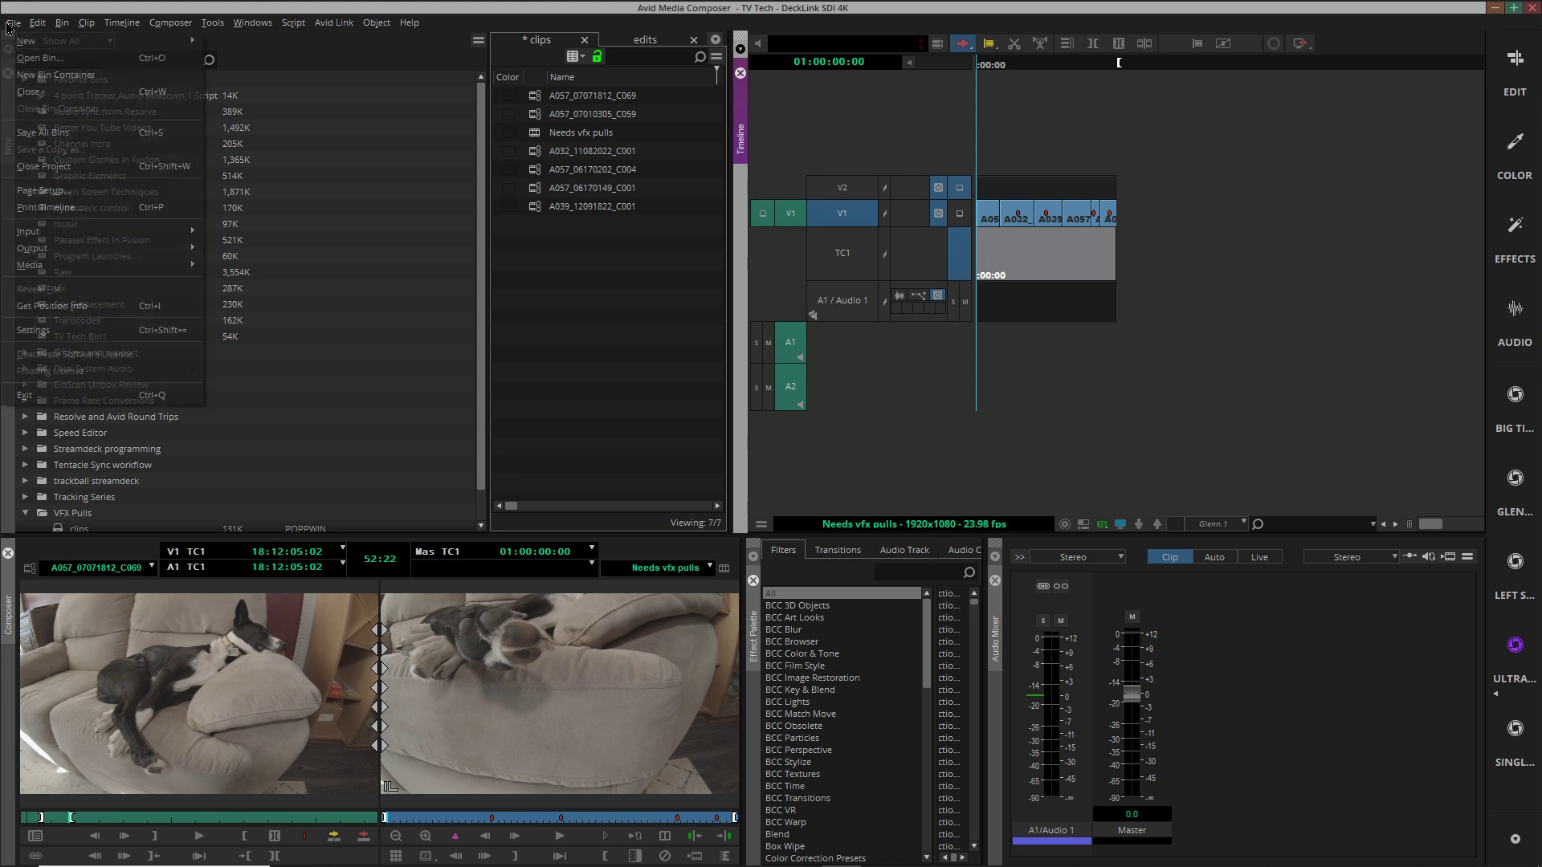
mouse_move(57, 250)
click(574, 367)
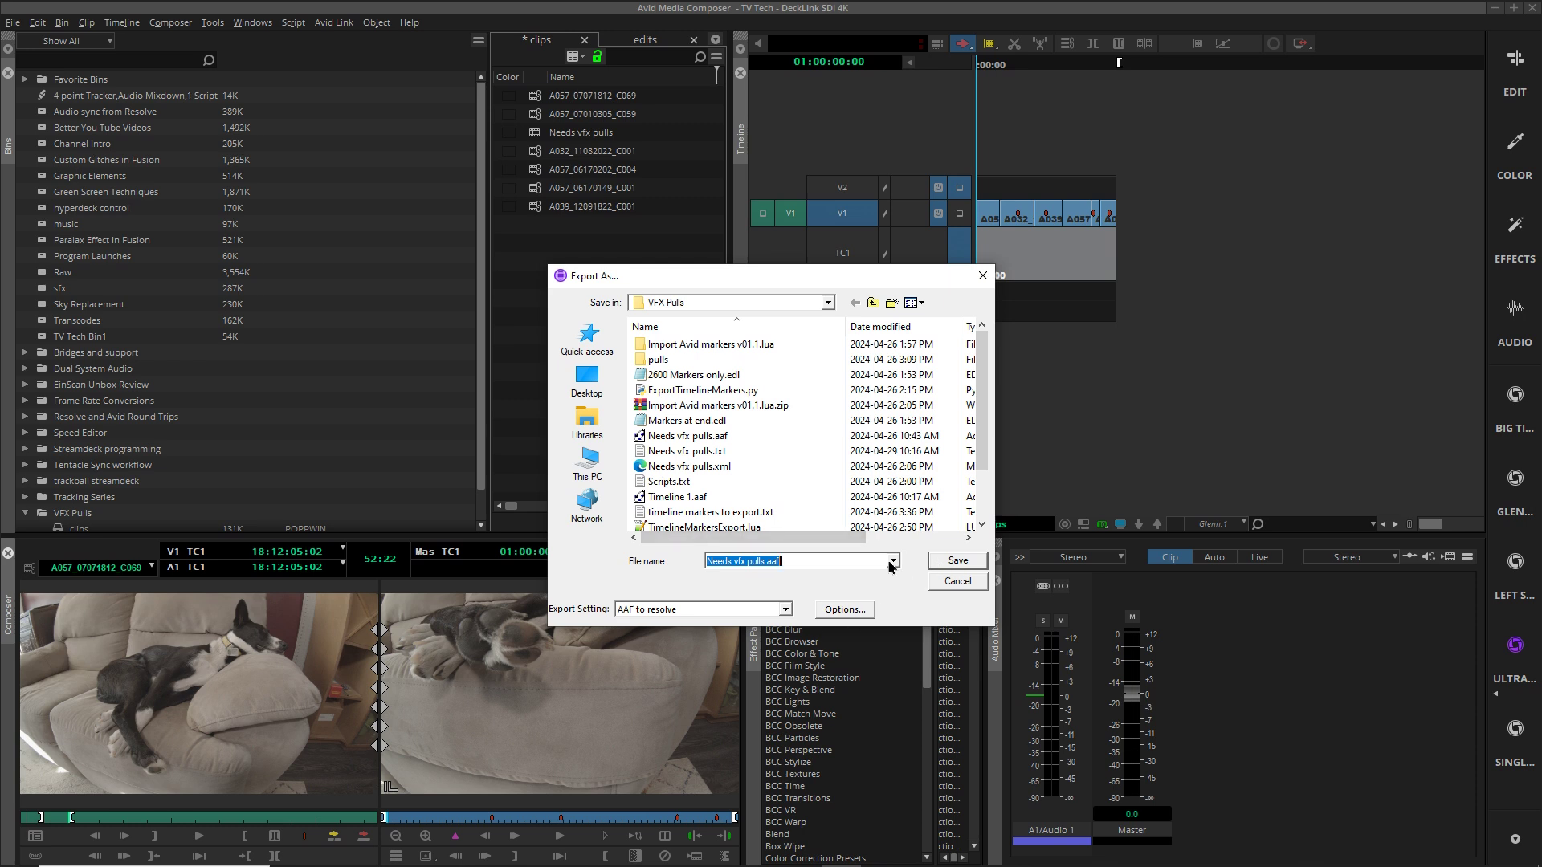
click(892, 562)
click(765, 617)
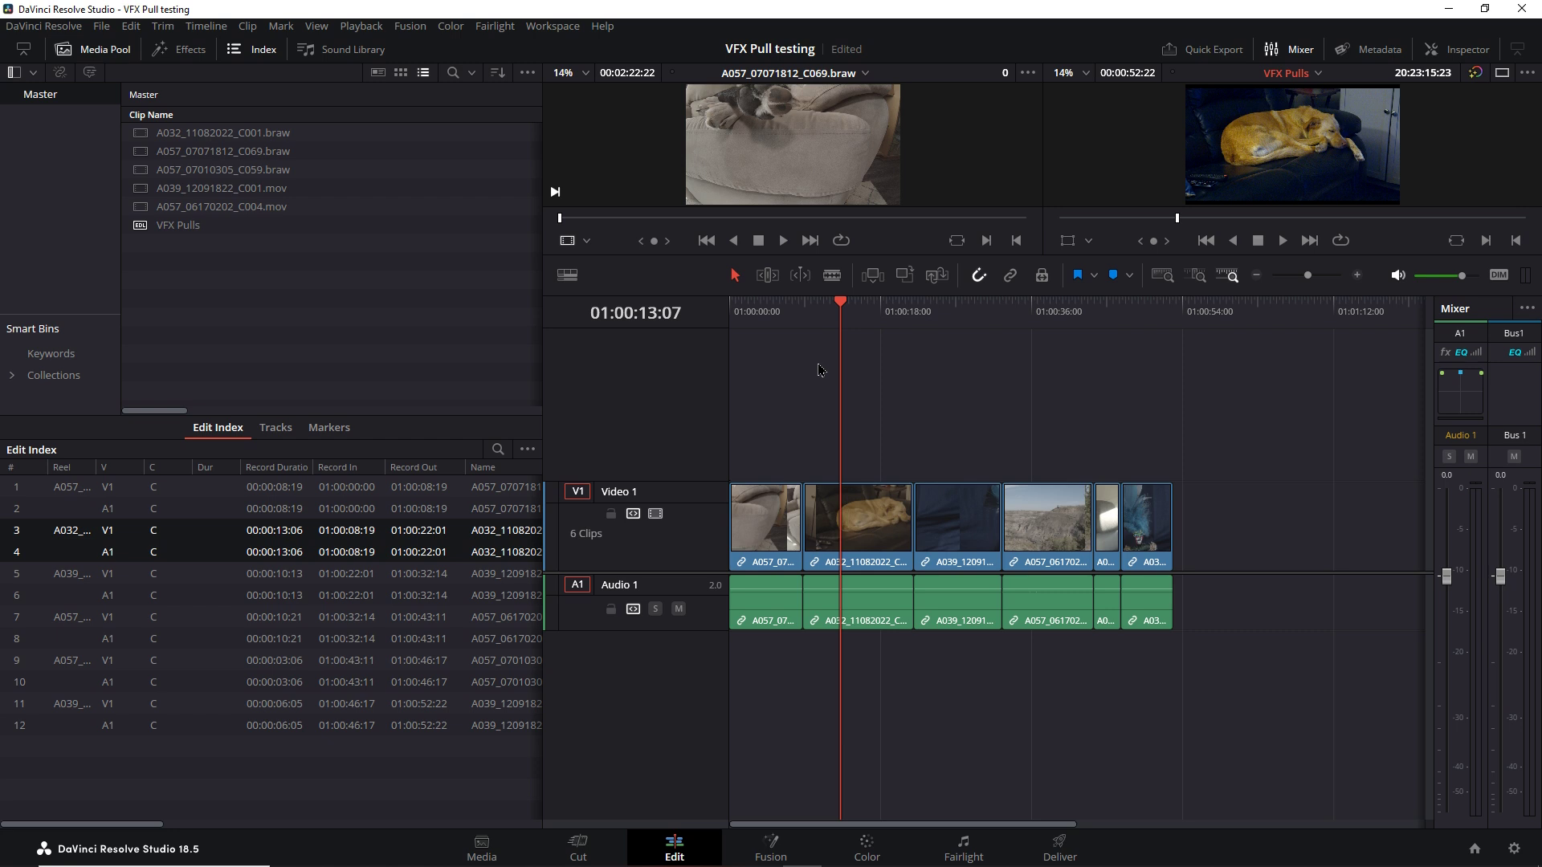
drag(860, 305, 849, 342)
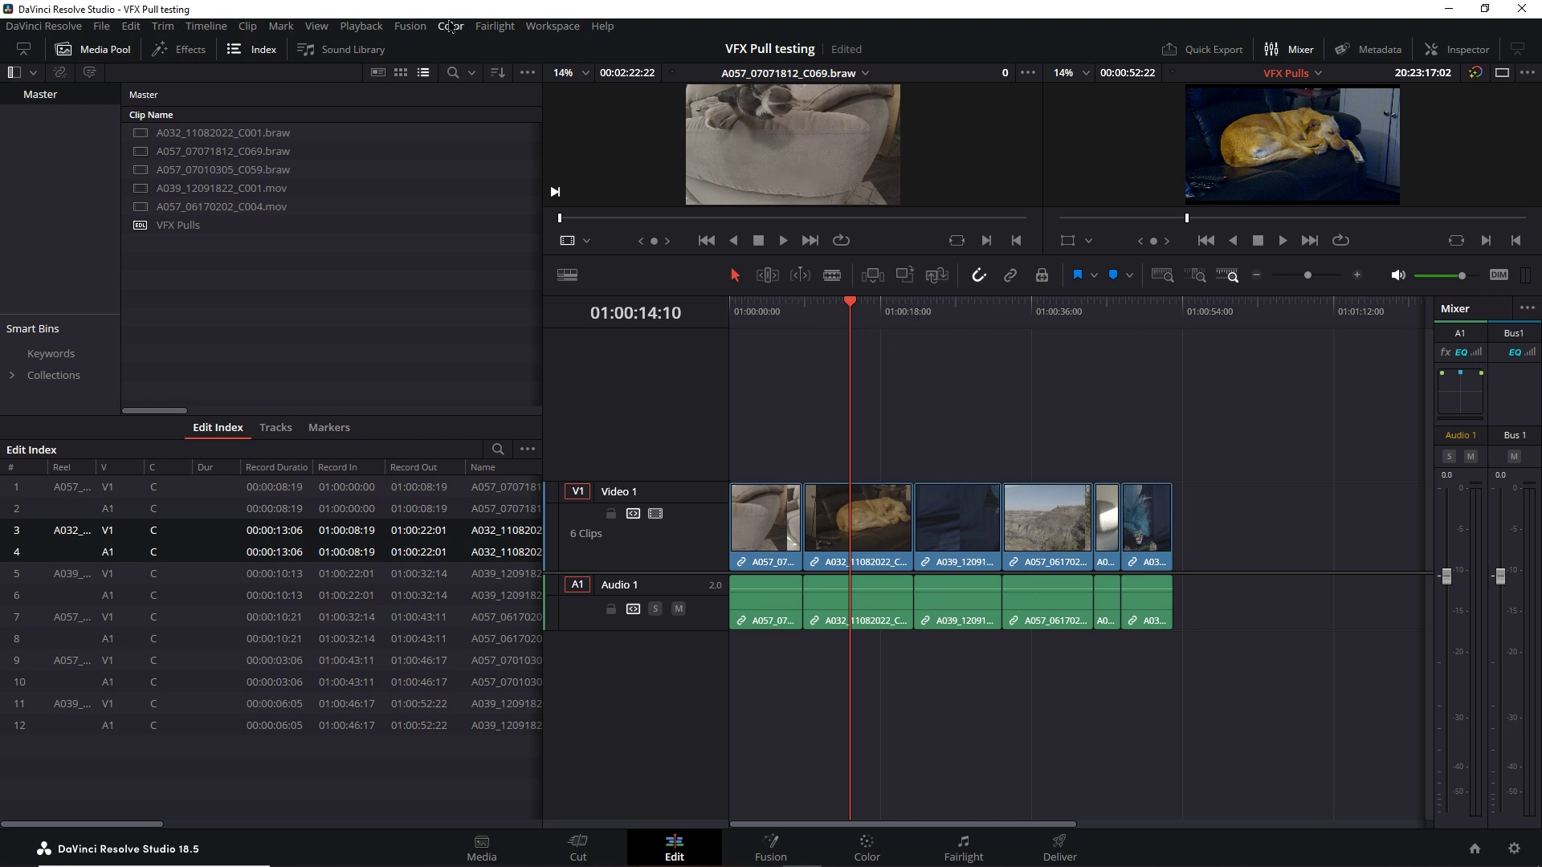
Step: Run the Import Avid Markers script from Workspace > Scripts and enlarge its window
click(561, 28)
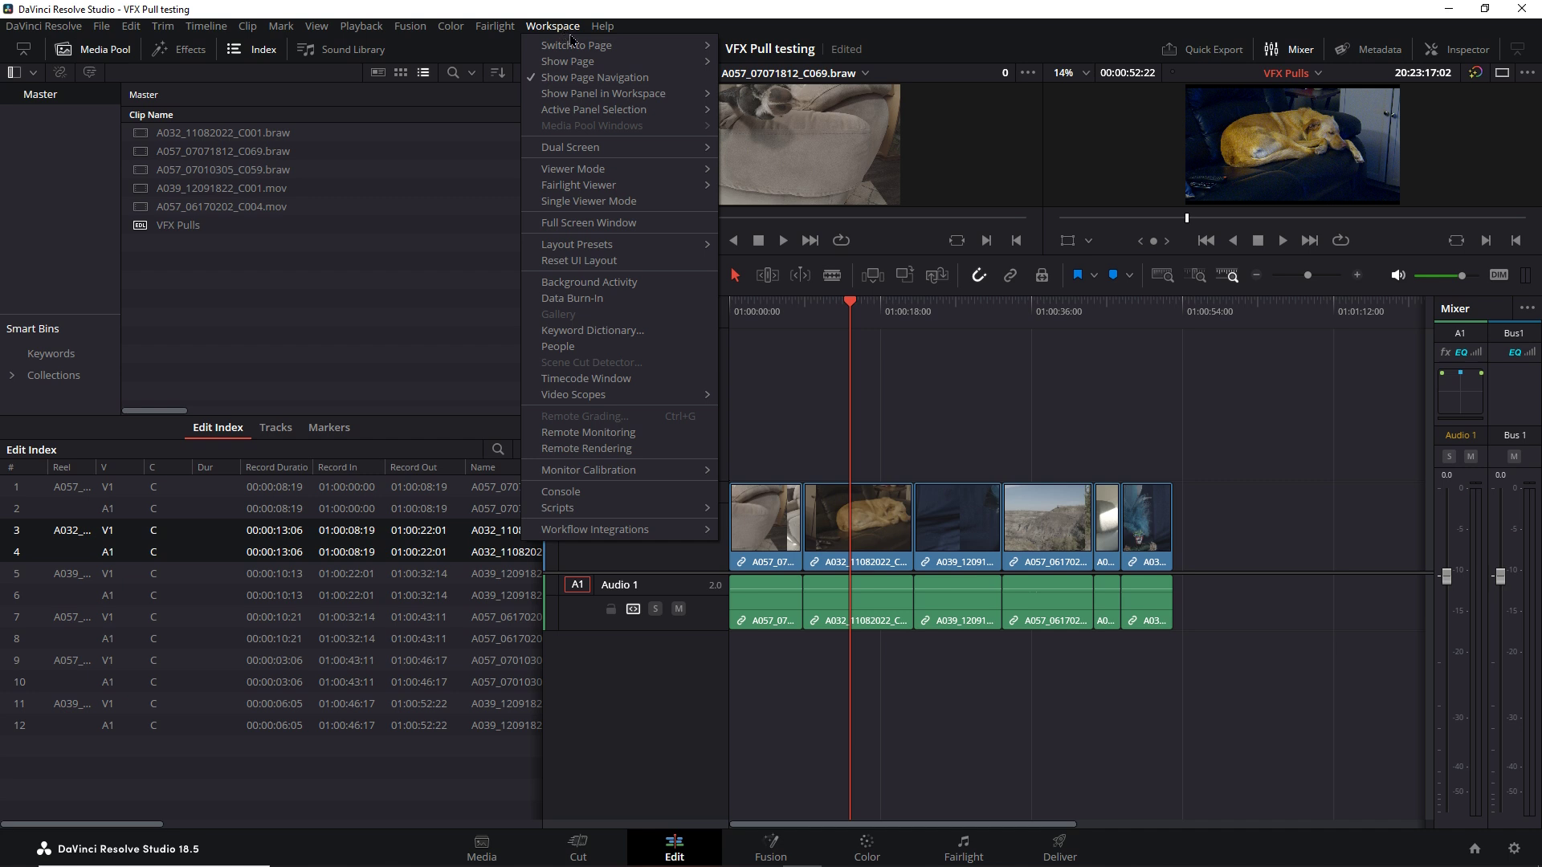
mouse_move(579, 509)
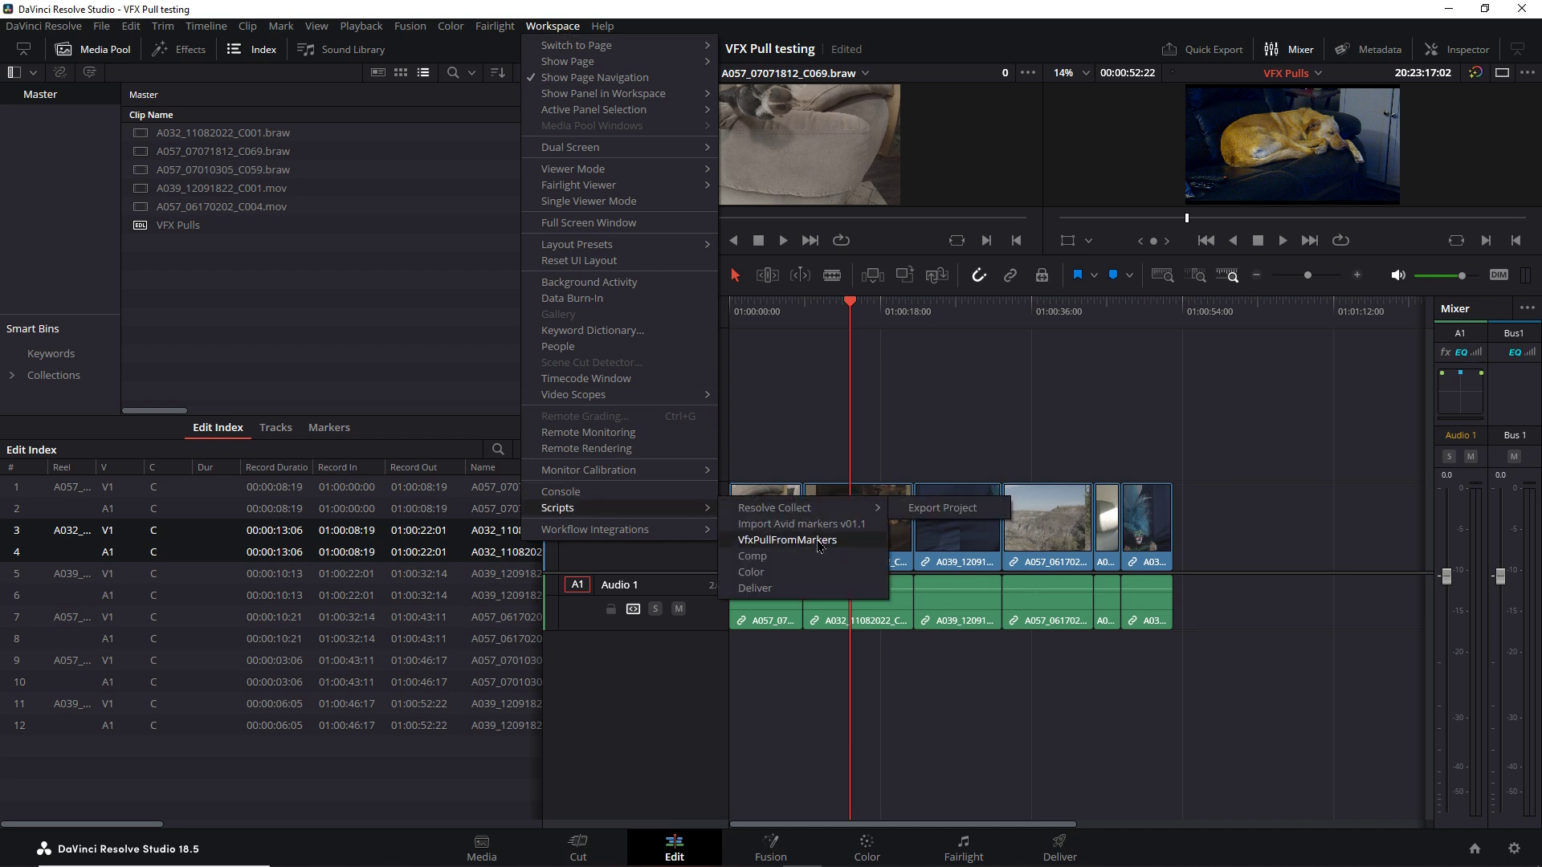
click(801, 524)
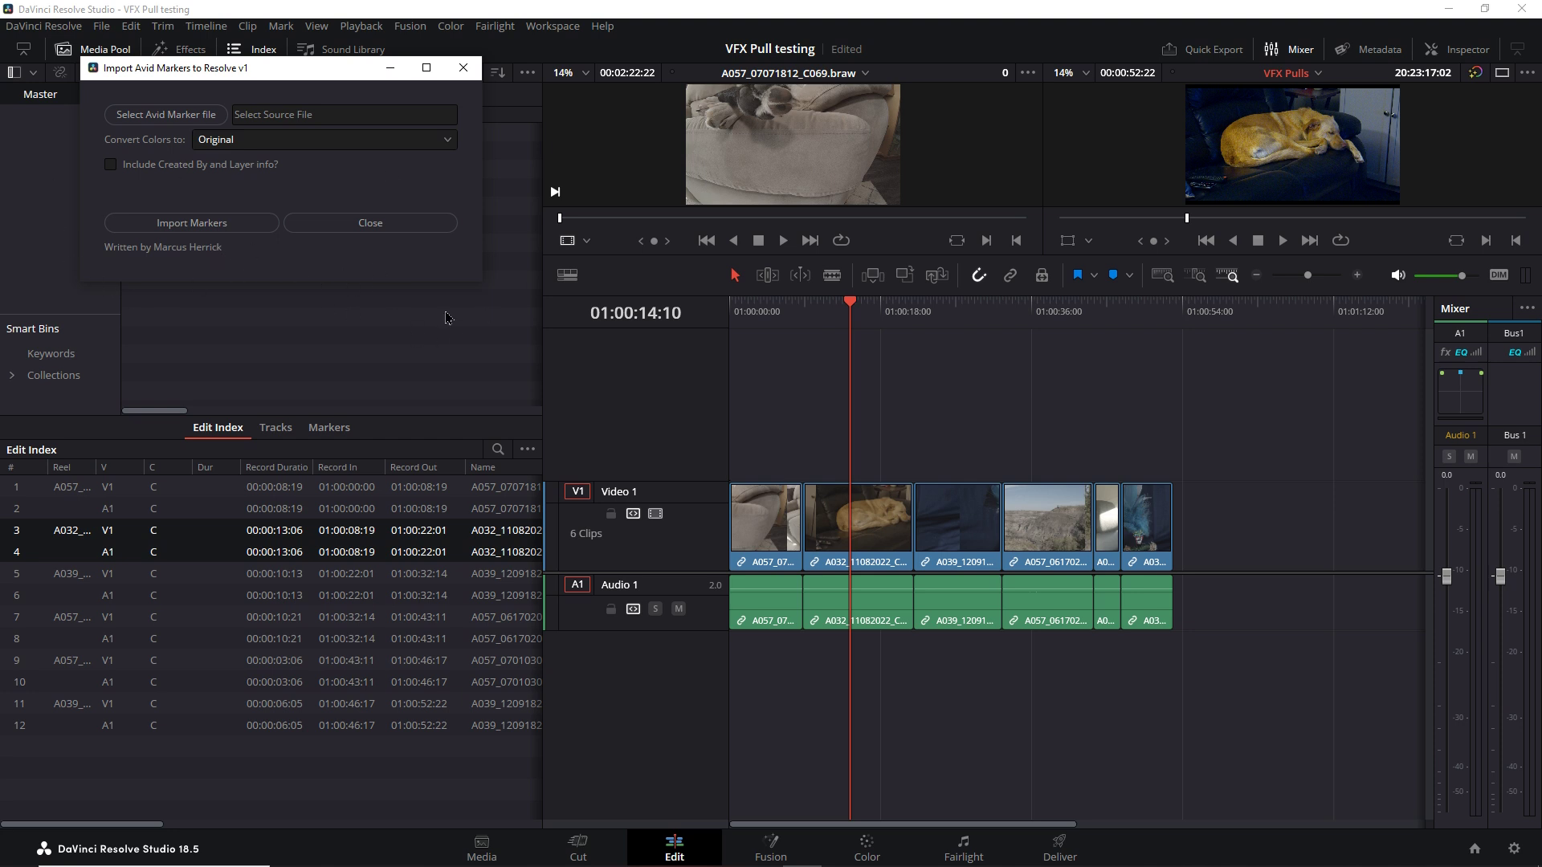
drag(480, 280, 533, 351)
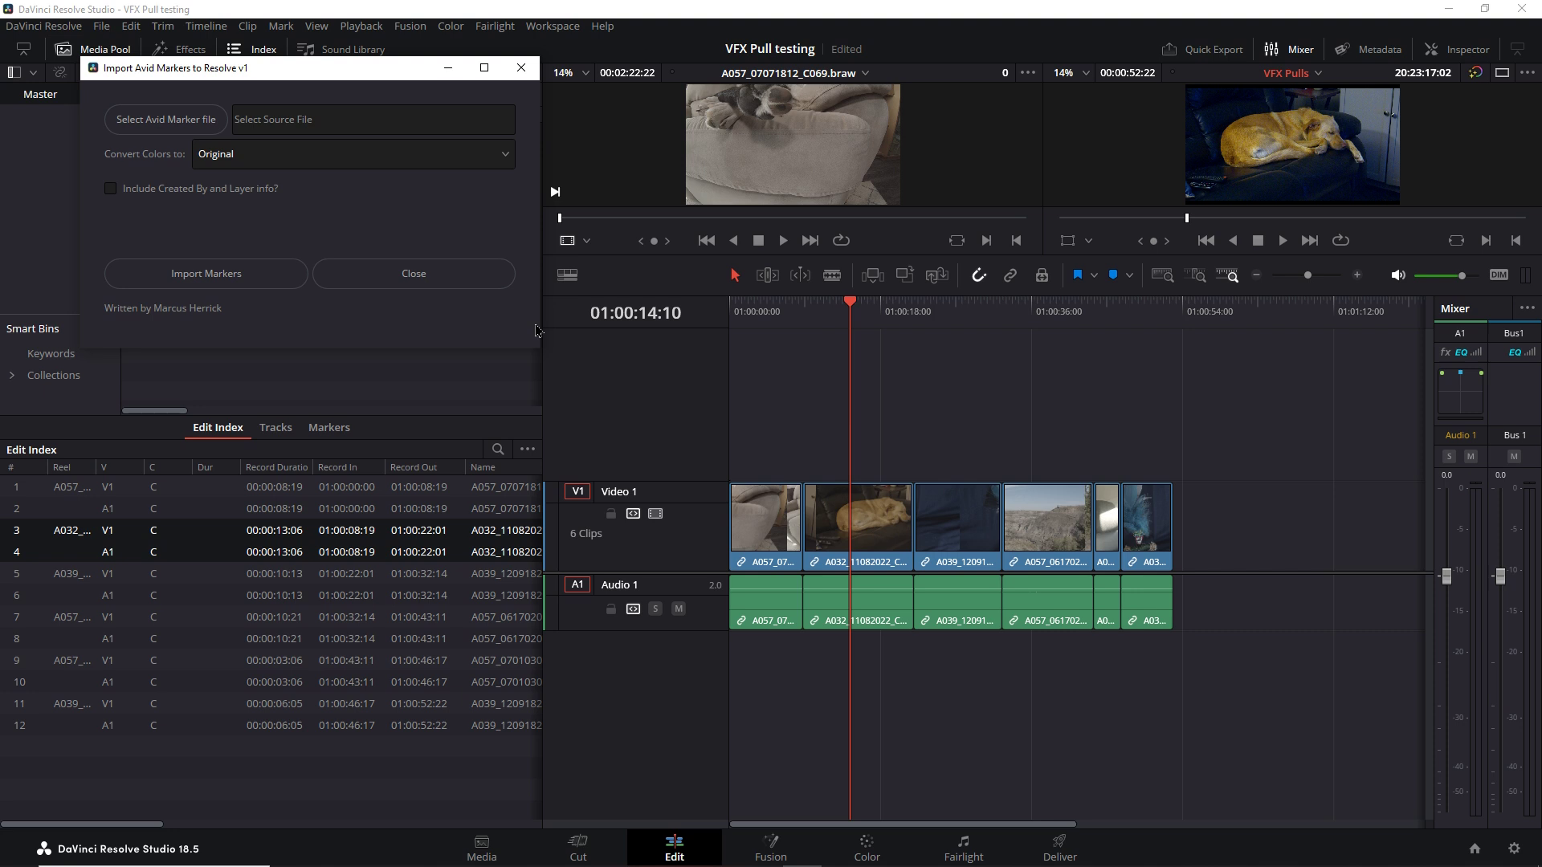
Step: Import markers from Needs vfx pulls.txt with colours converted to Blue
click(167, 116)
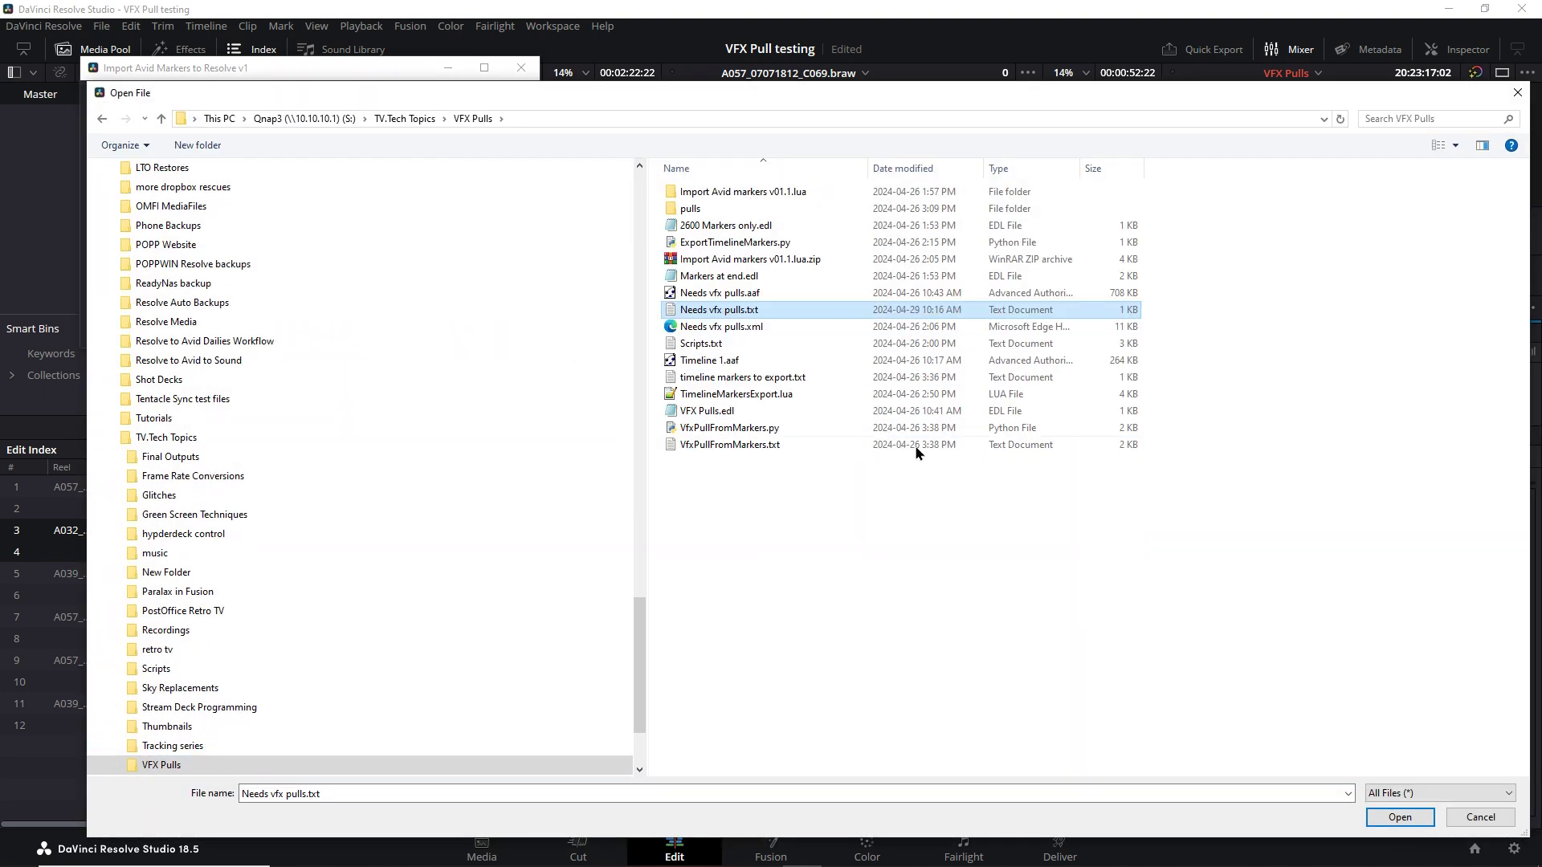
click(1427, 820)
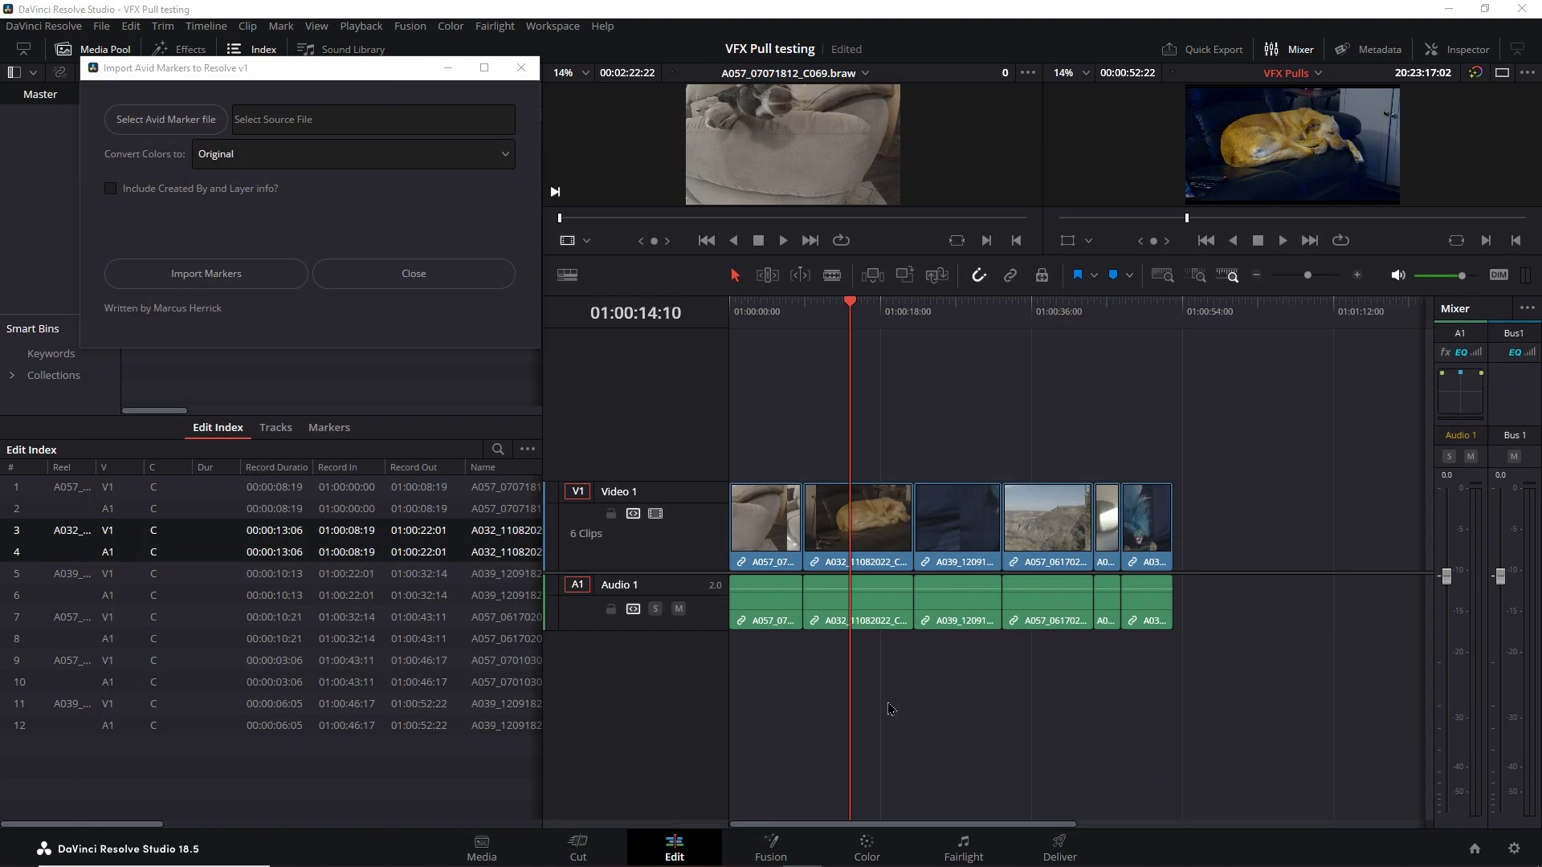
click(504, 160)
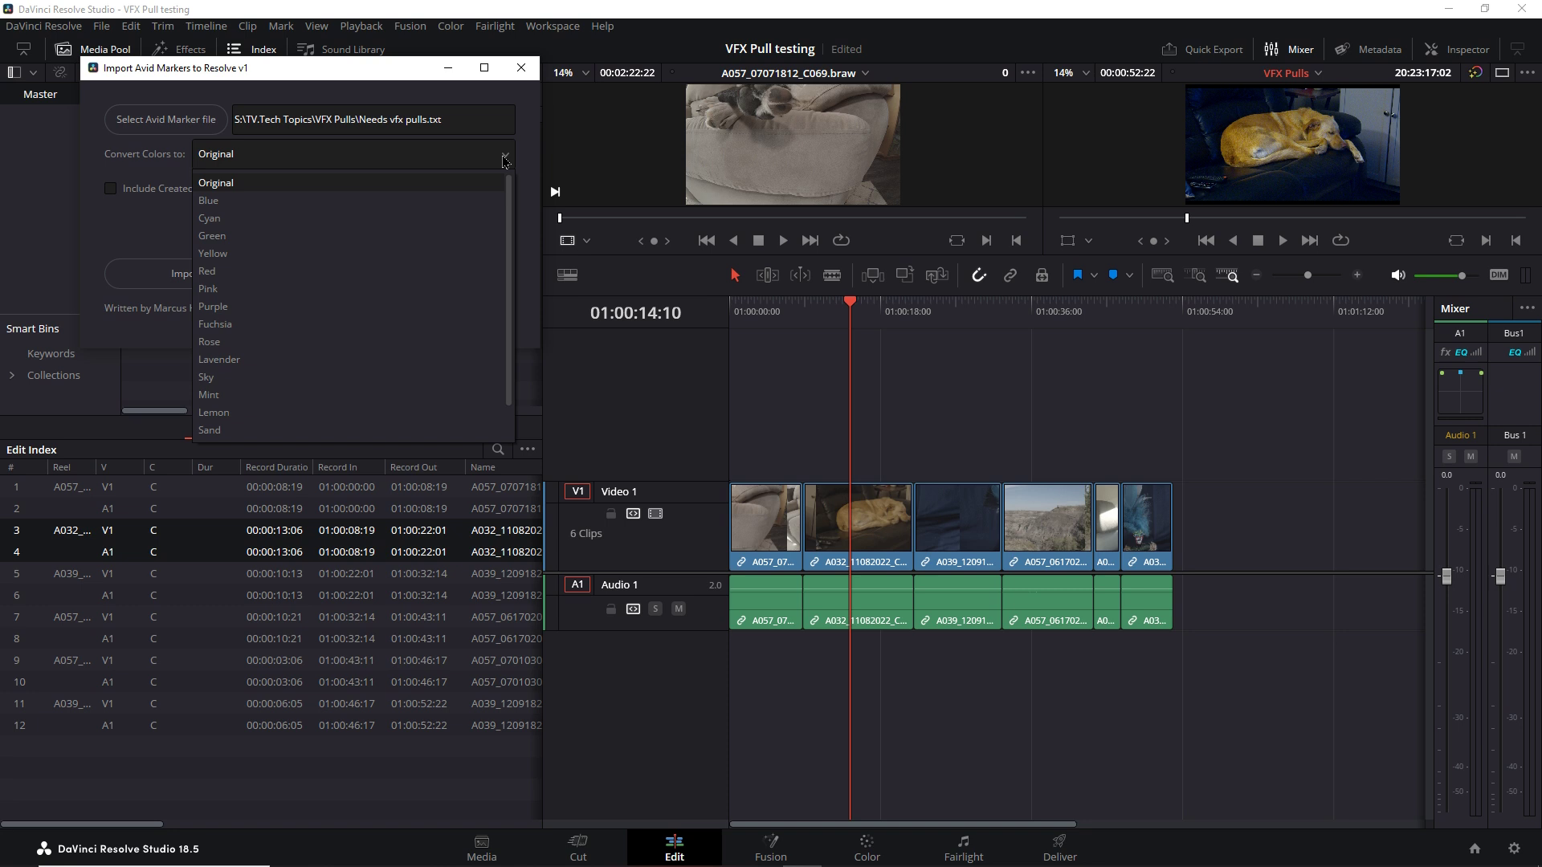
click(223, 203)
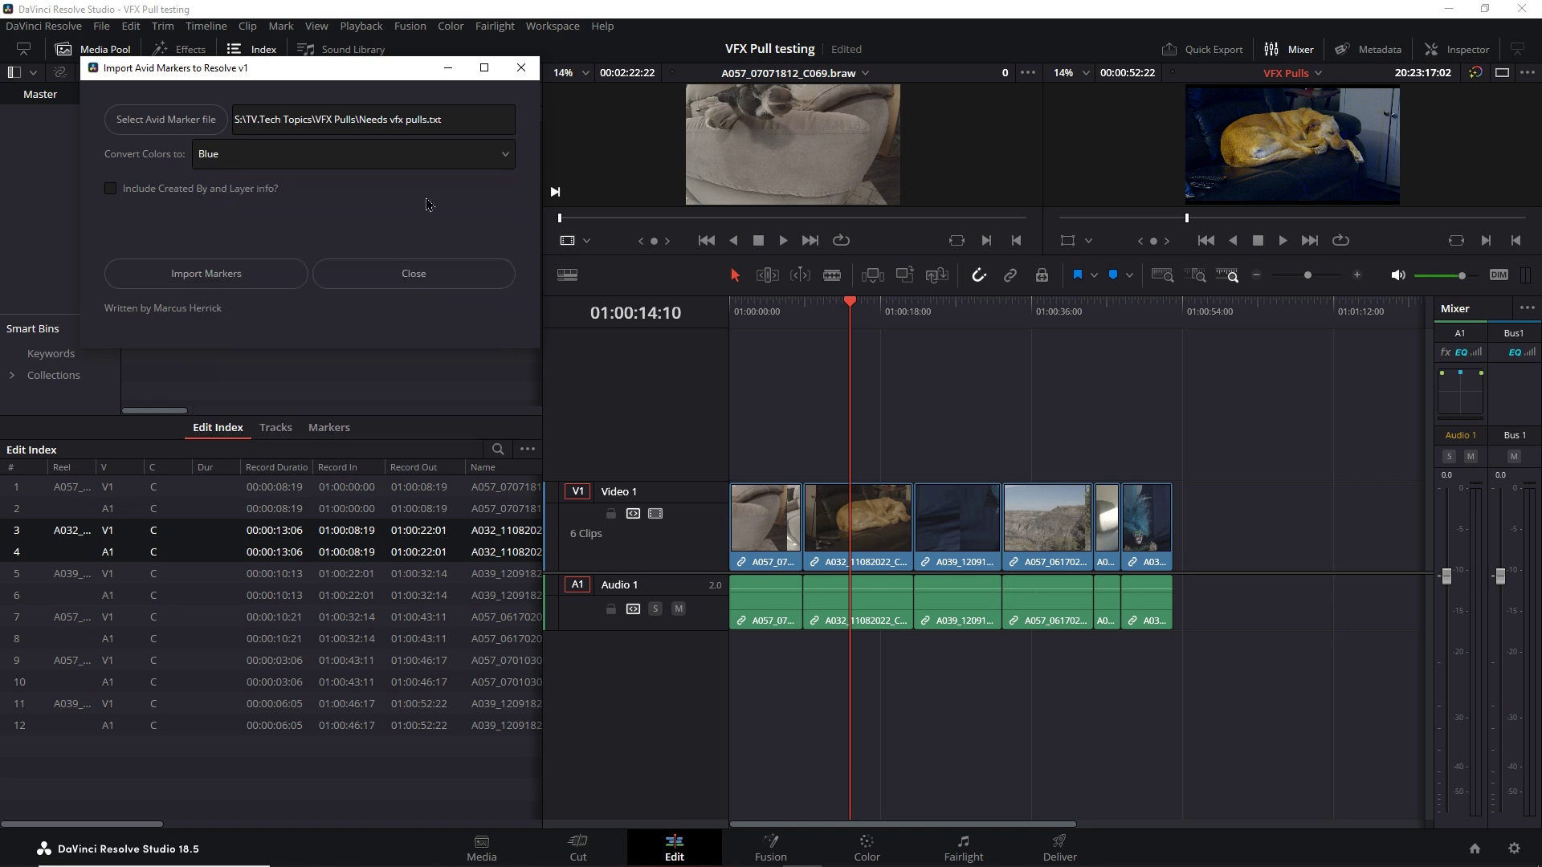
click(492, 164)
scroll(267, 230, down, 2)
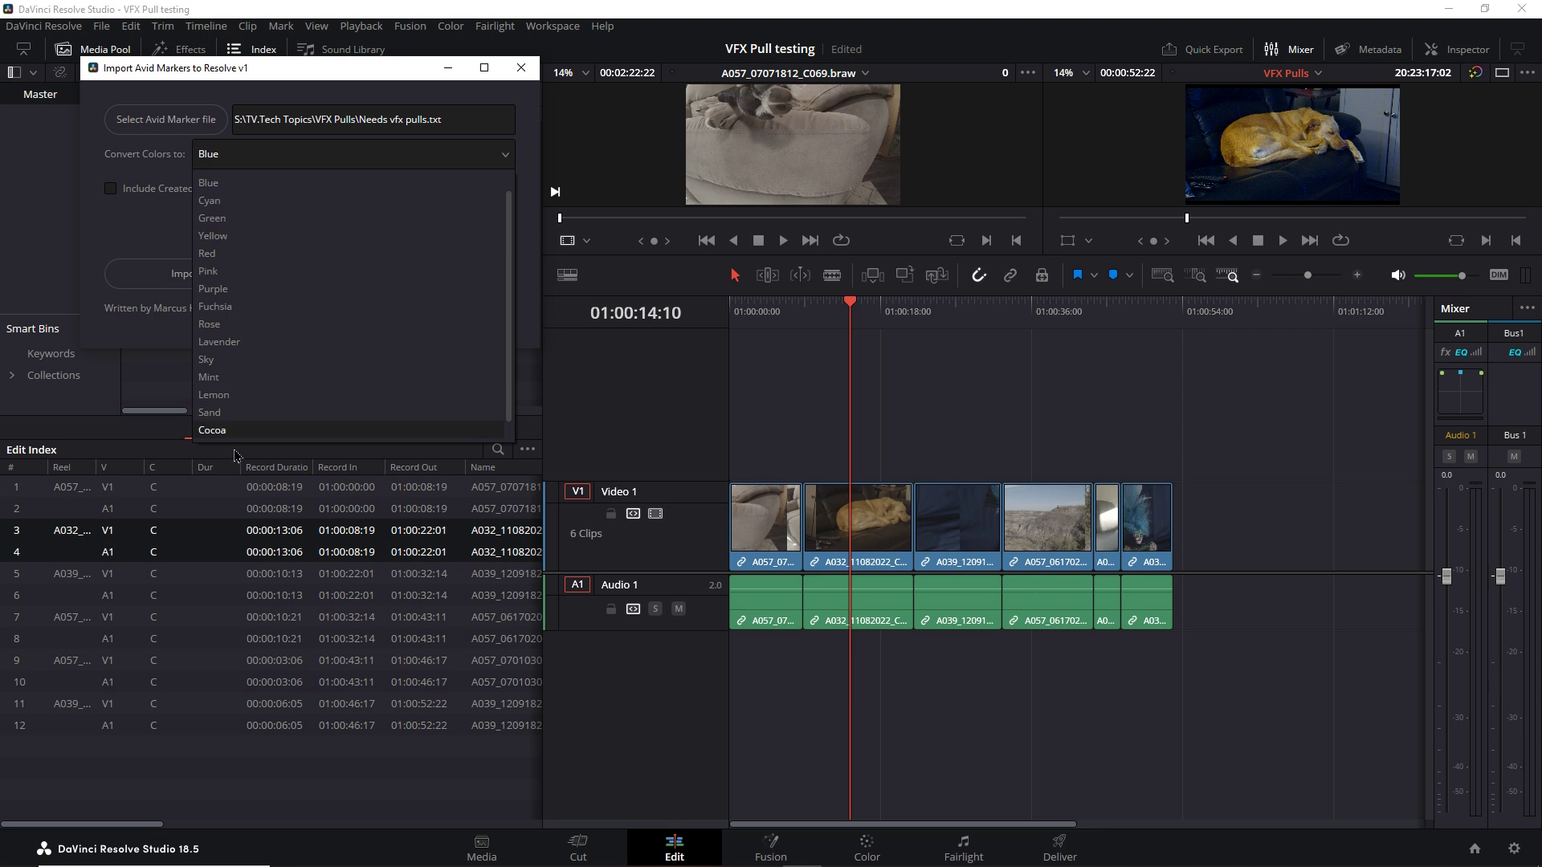
click(510, 155)
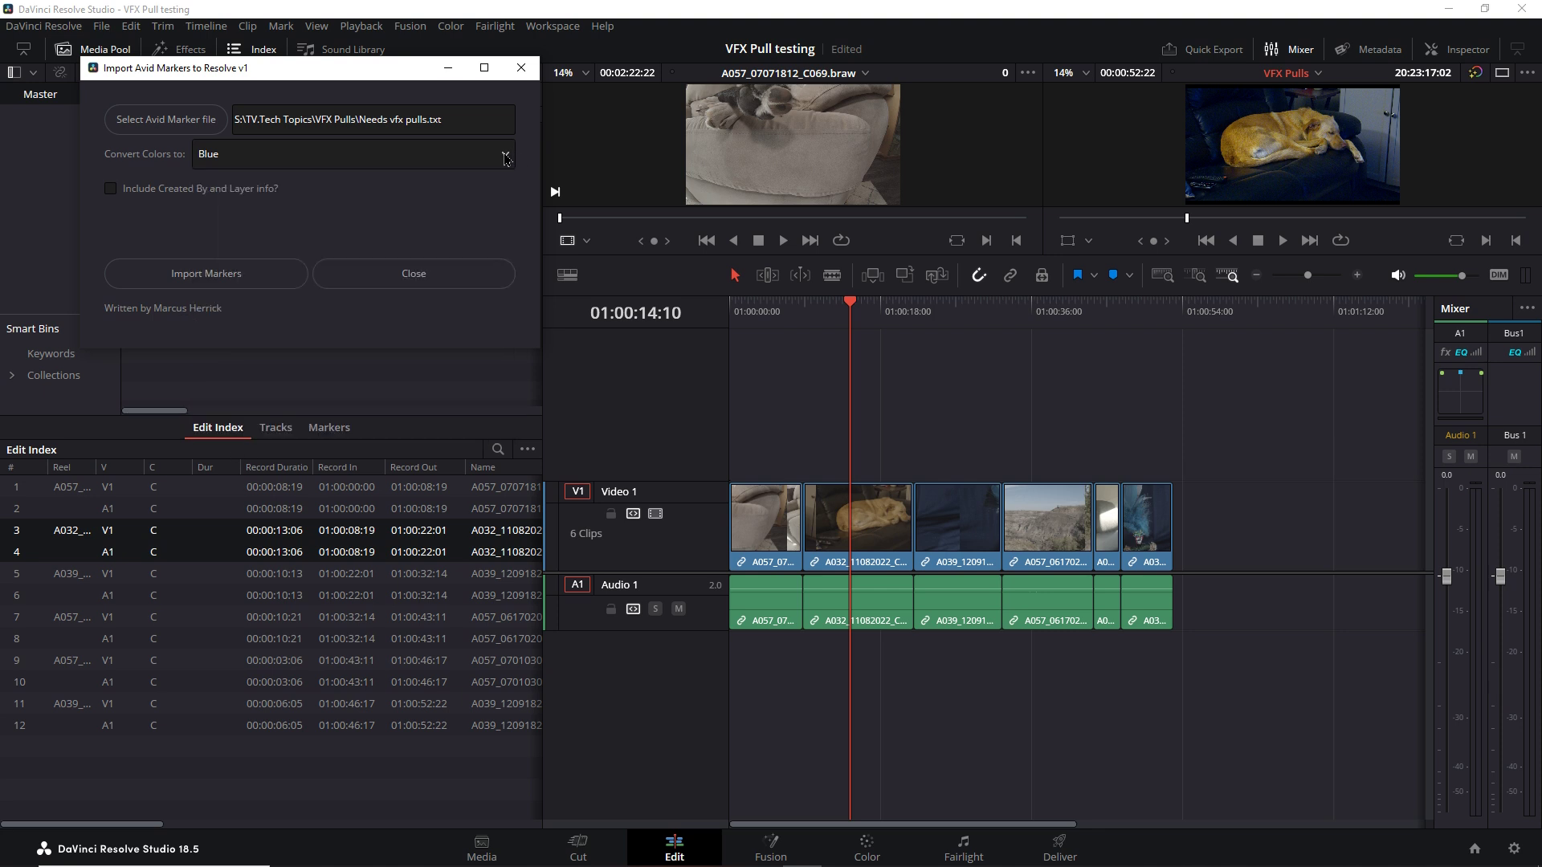
click(201, 277)
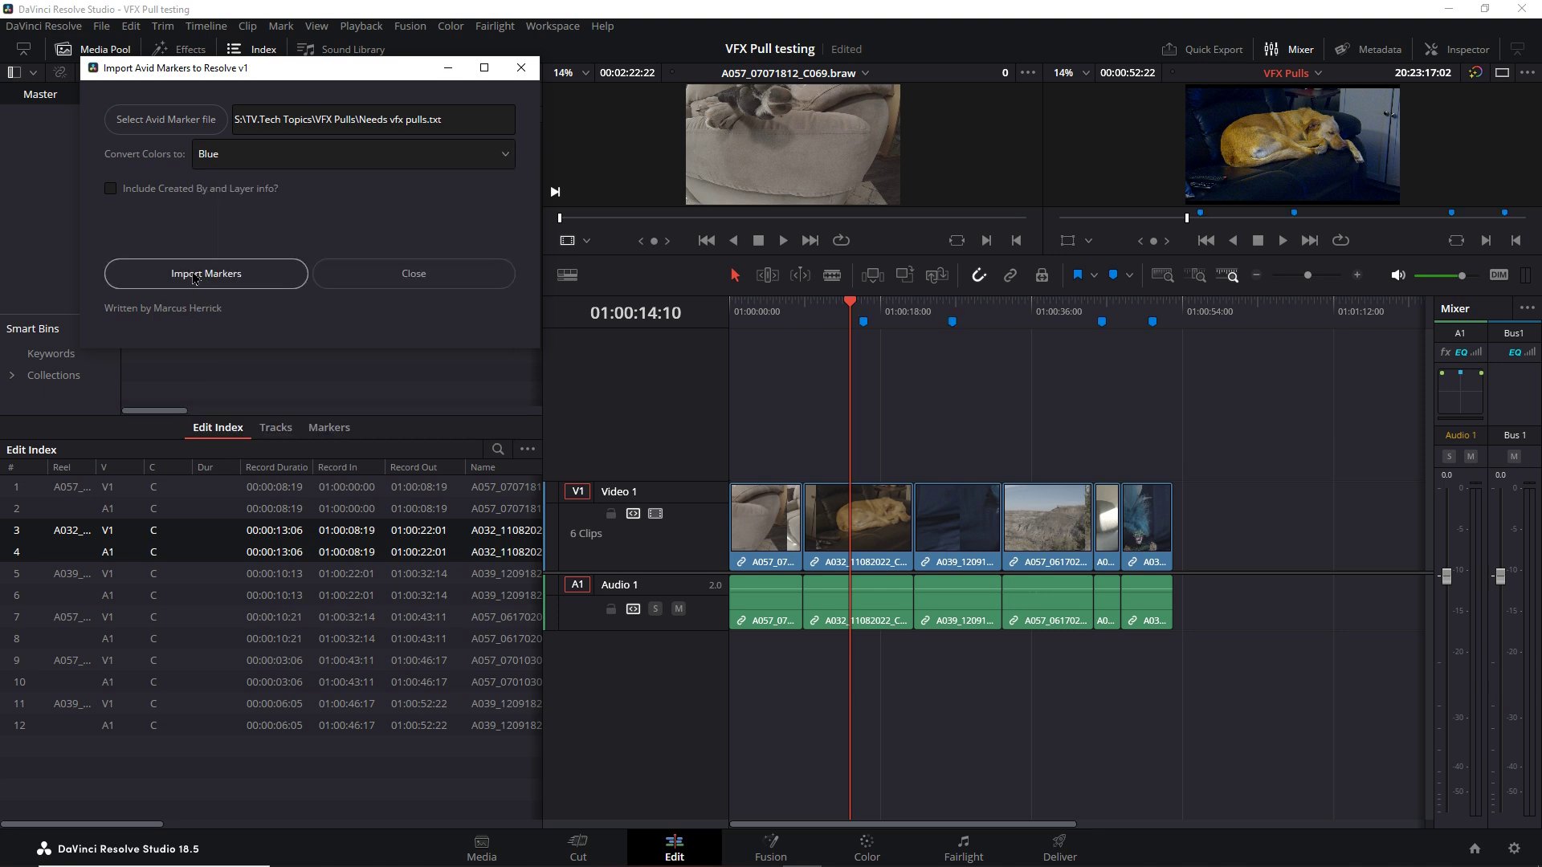
Step: Close the import window and step through the four blue markers RNDM_VFX_0001 to RNDM_VFX_0004
click(521, 67)
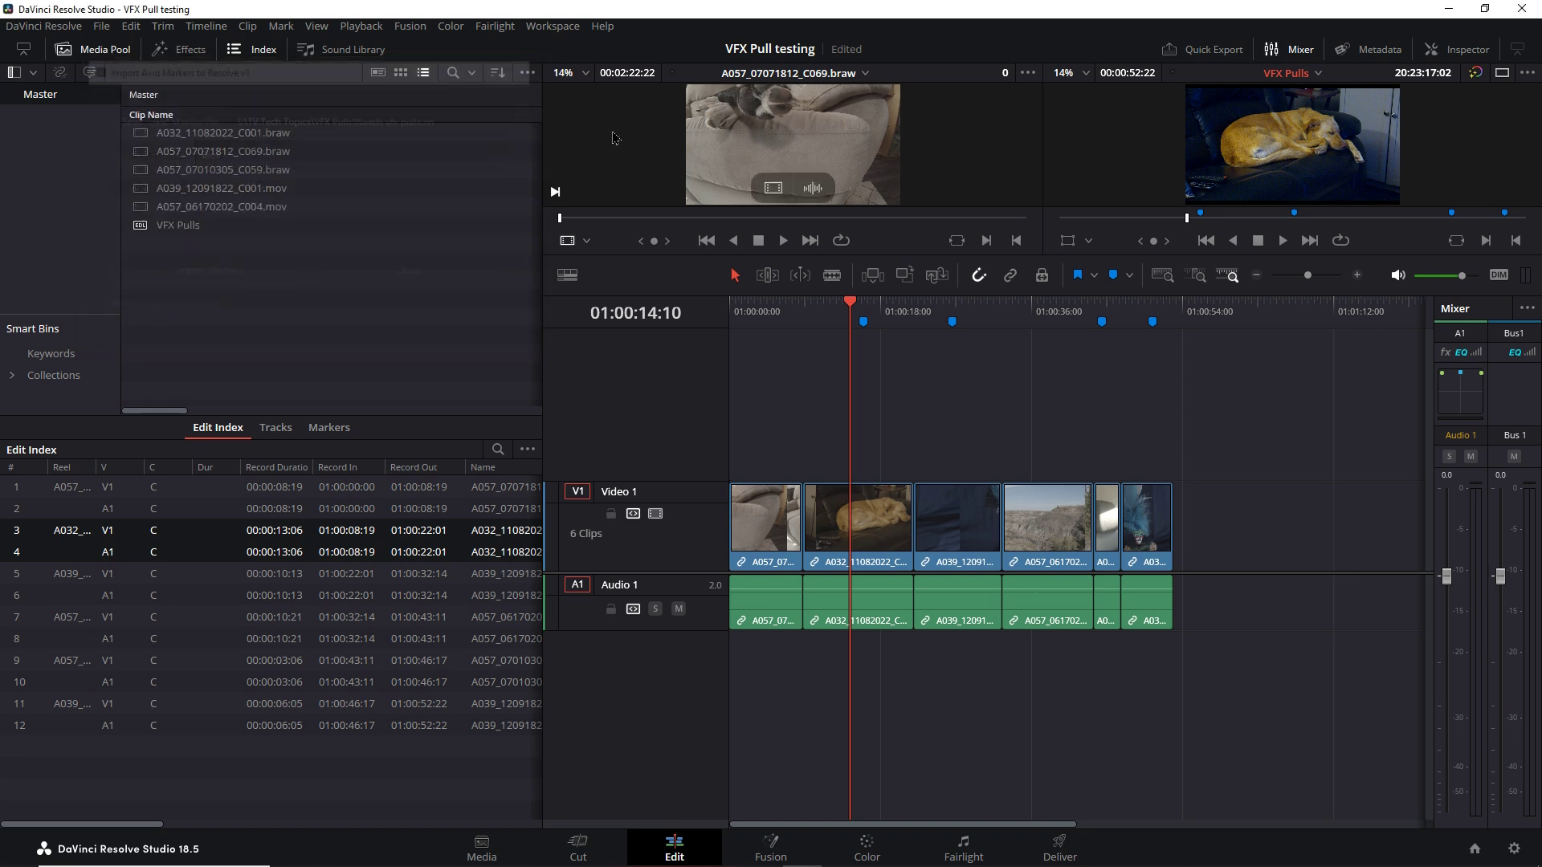
click(864, 322)
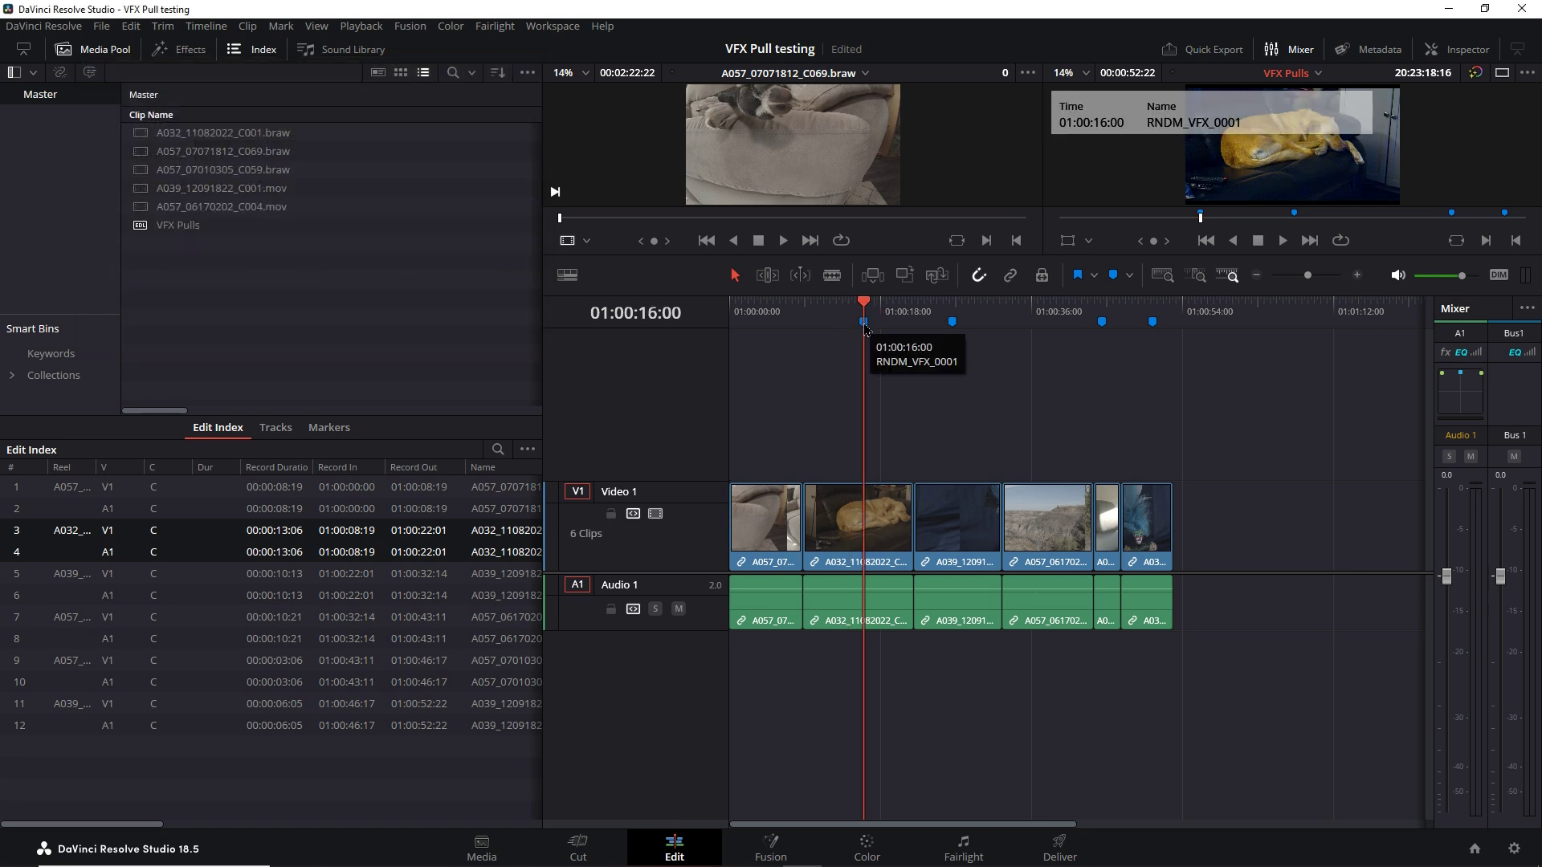
click(951, 323)
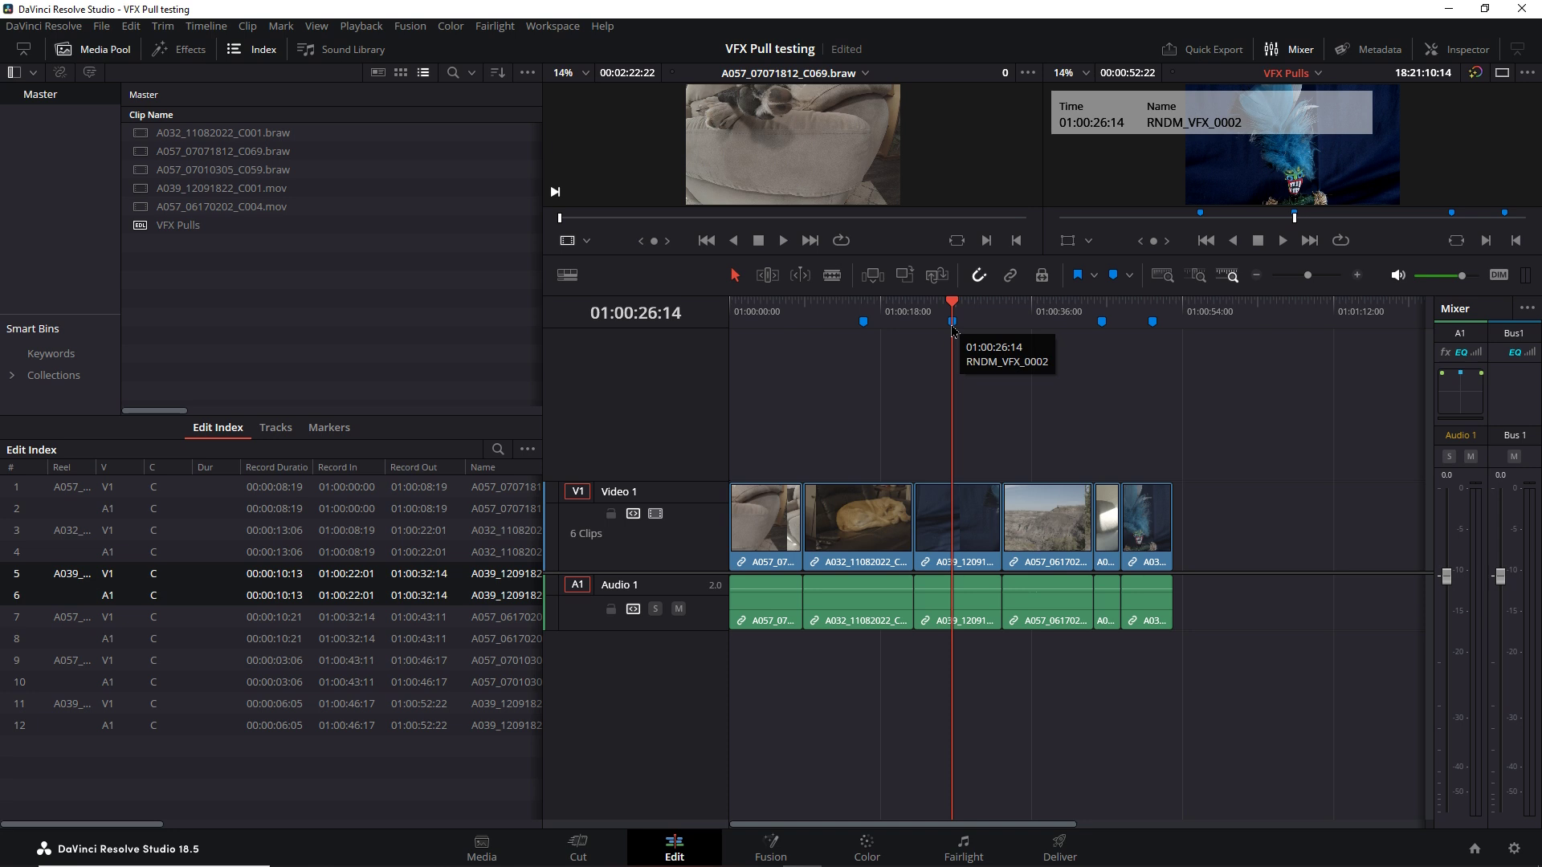
click(1102, 322)
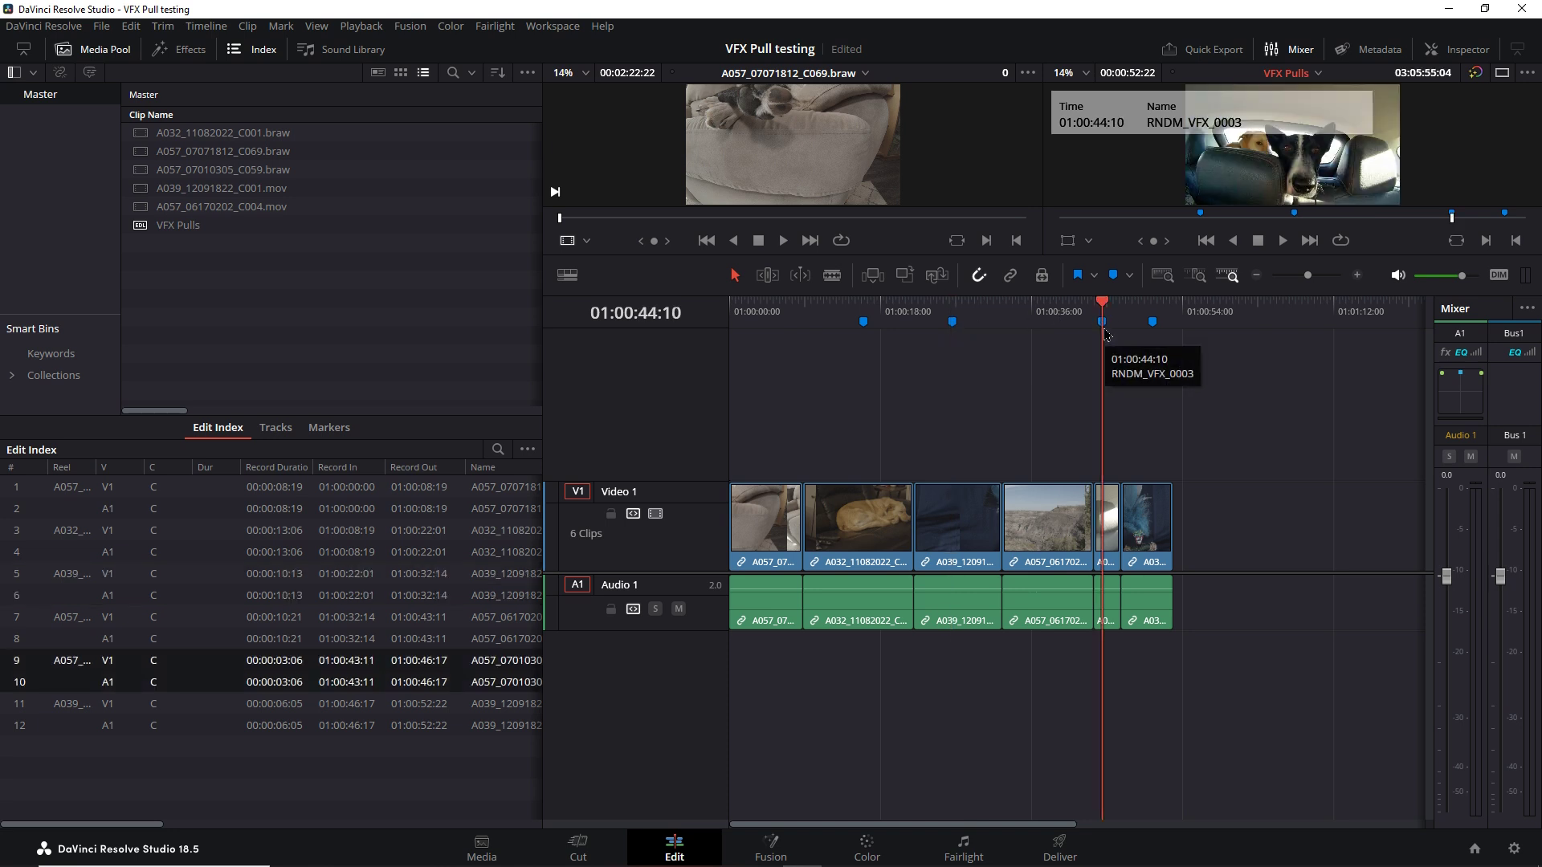
click(1153, 322)
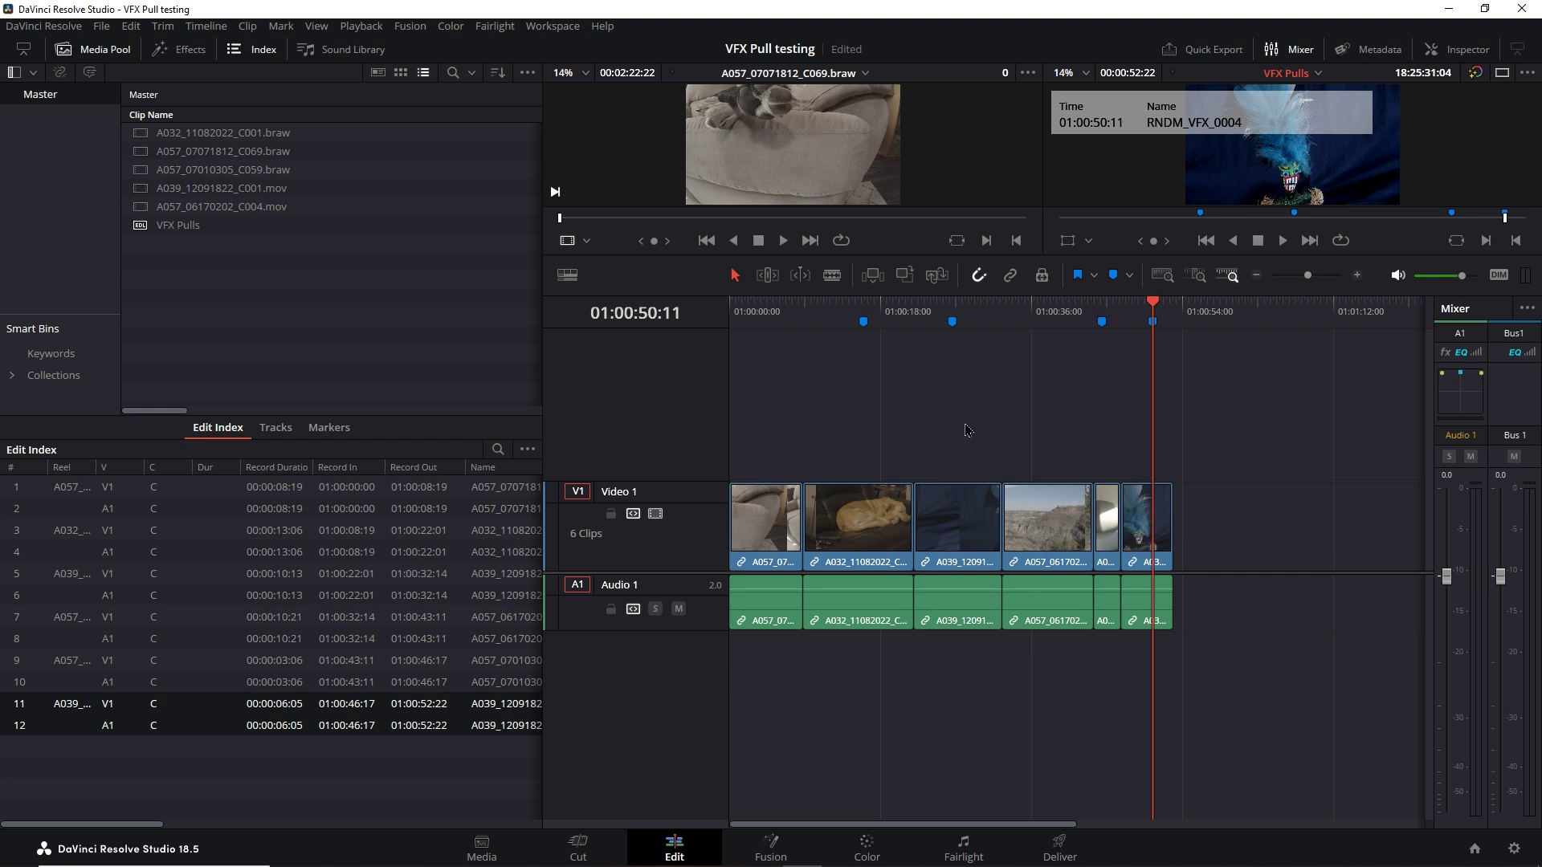
Step: Inspect RNDM_VFX_0001's details without changes, then jump to RNDM_VFX_0002
click(864, 323)
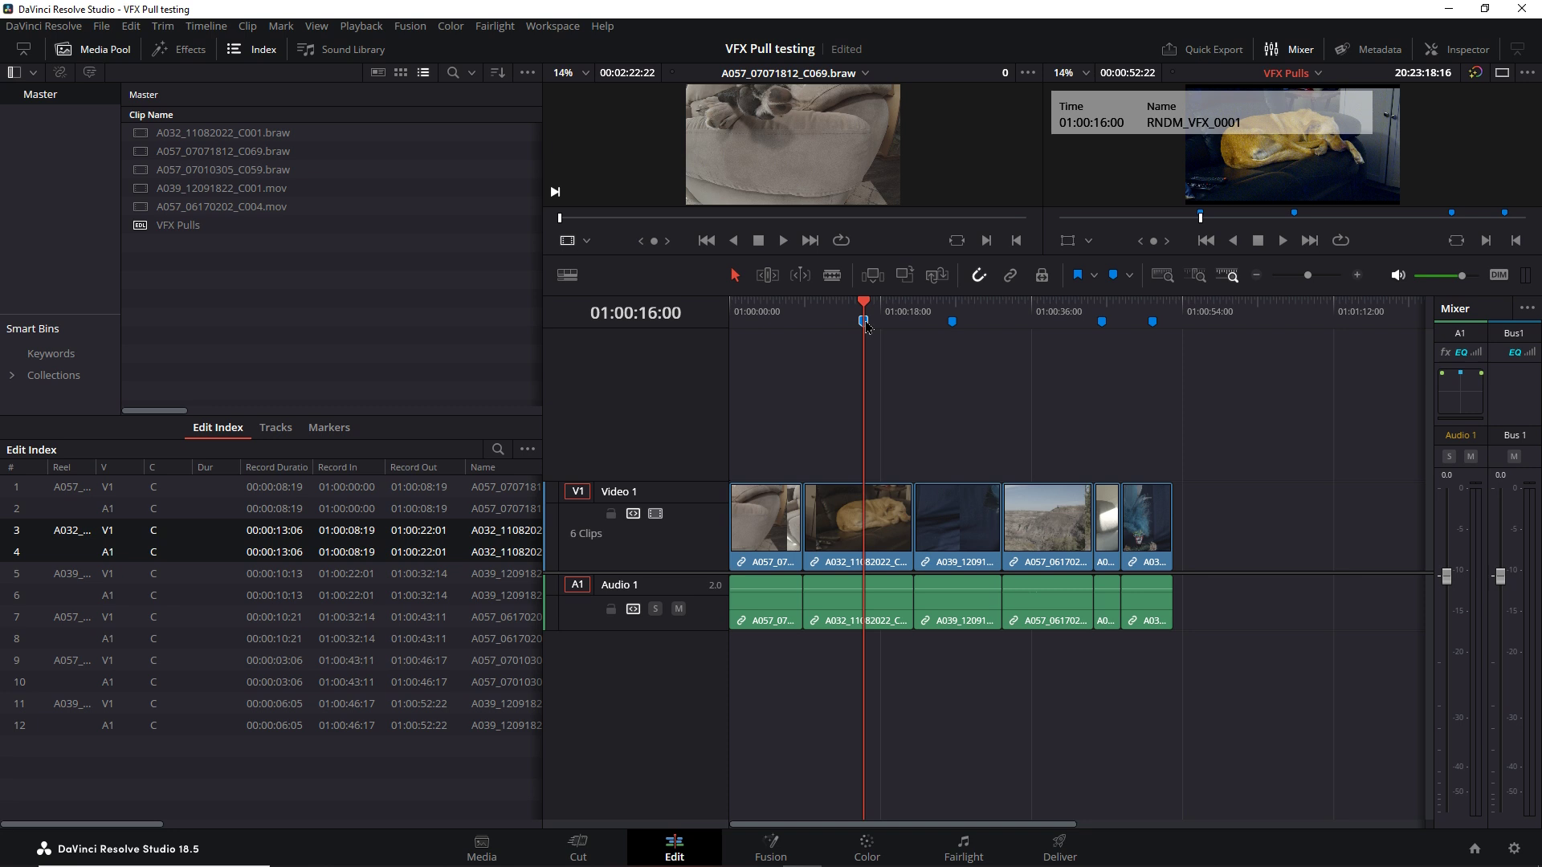
double_click(865, 323)
click(988, 283)
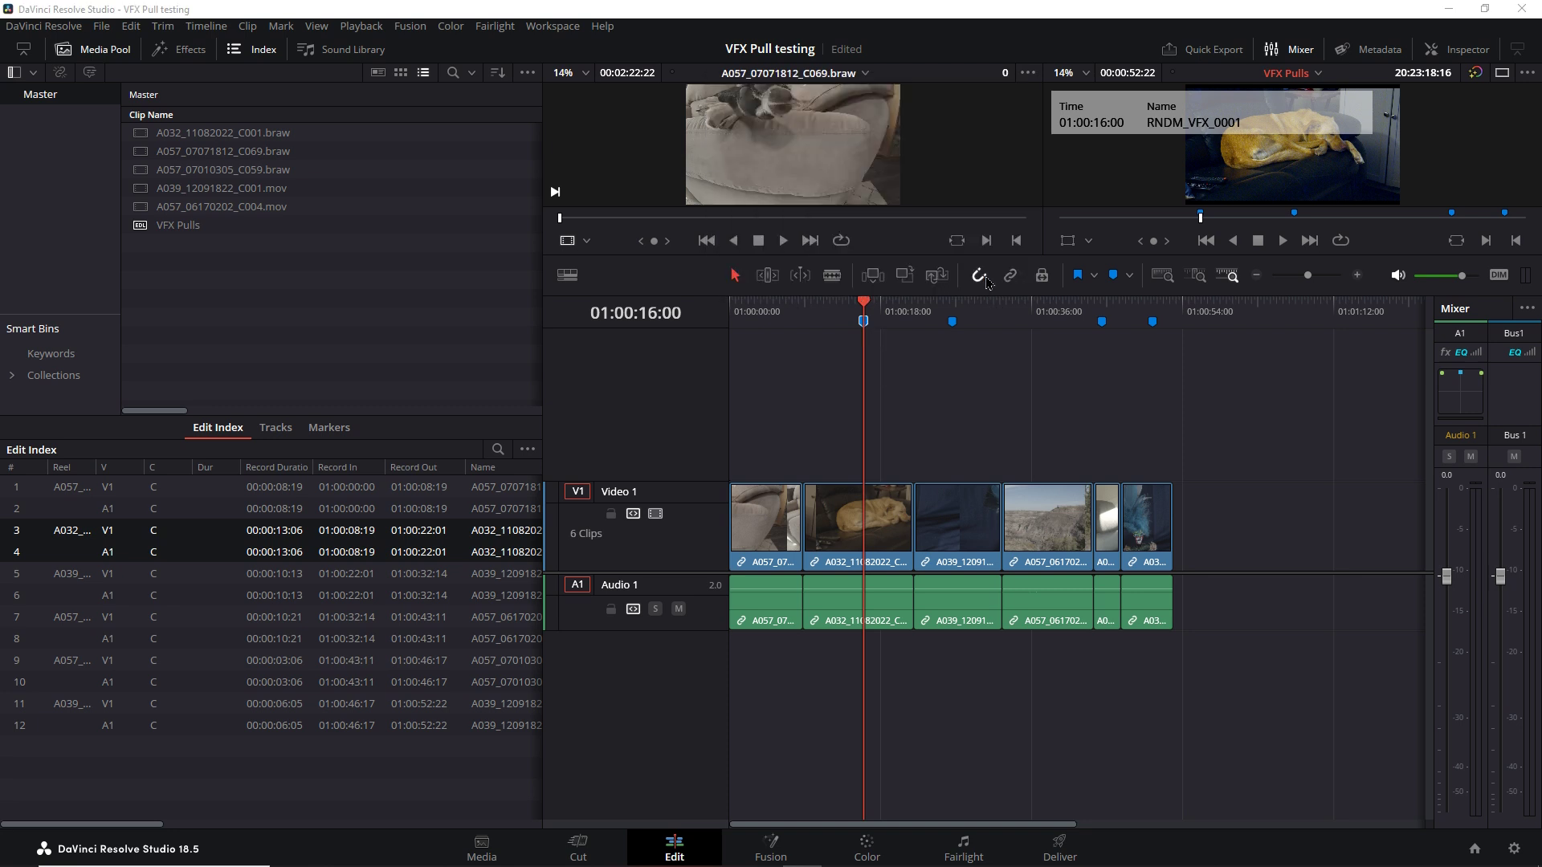
click(953, 322)
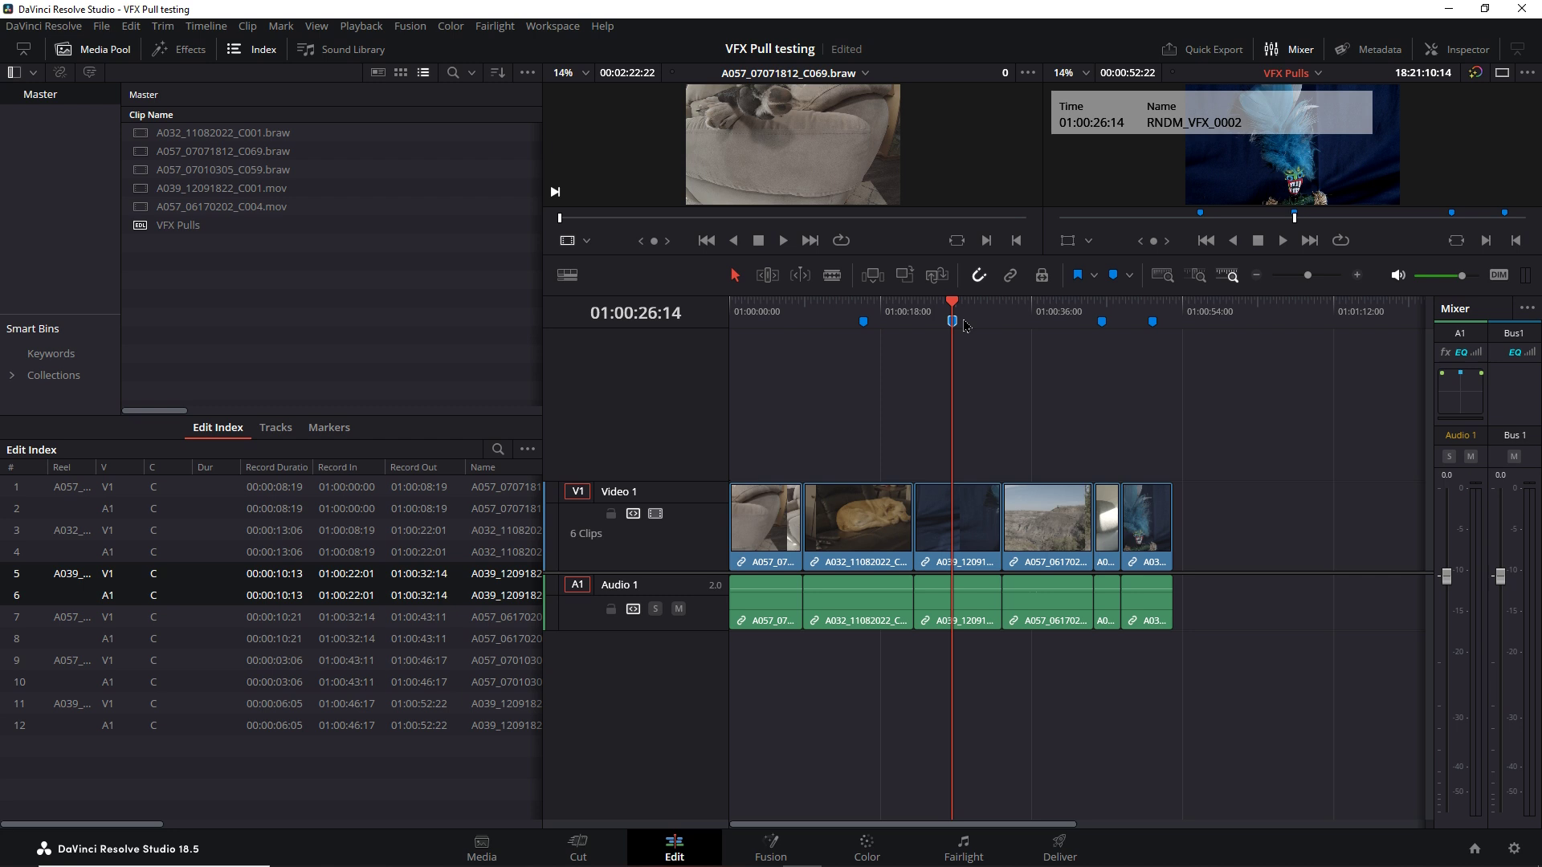
Step: On the Deliver page, set the render location to S:\TV.Tech Topics\VFX Pulls\pulls
click(1068, 850)
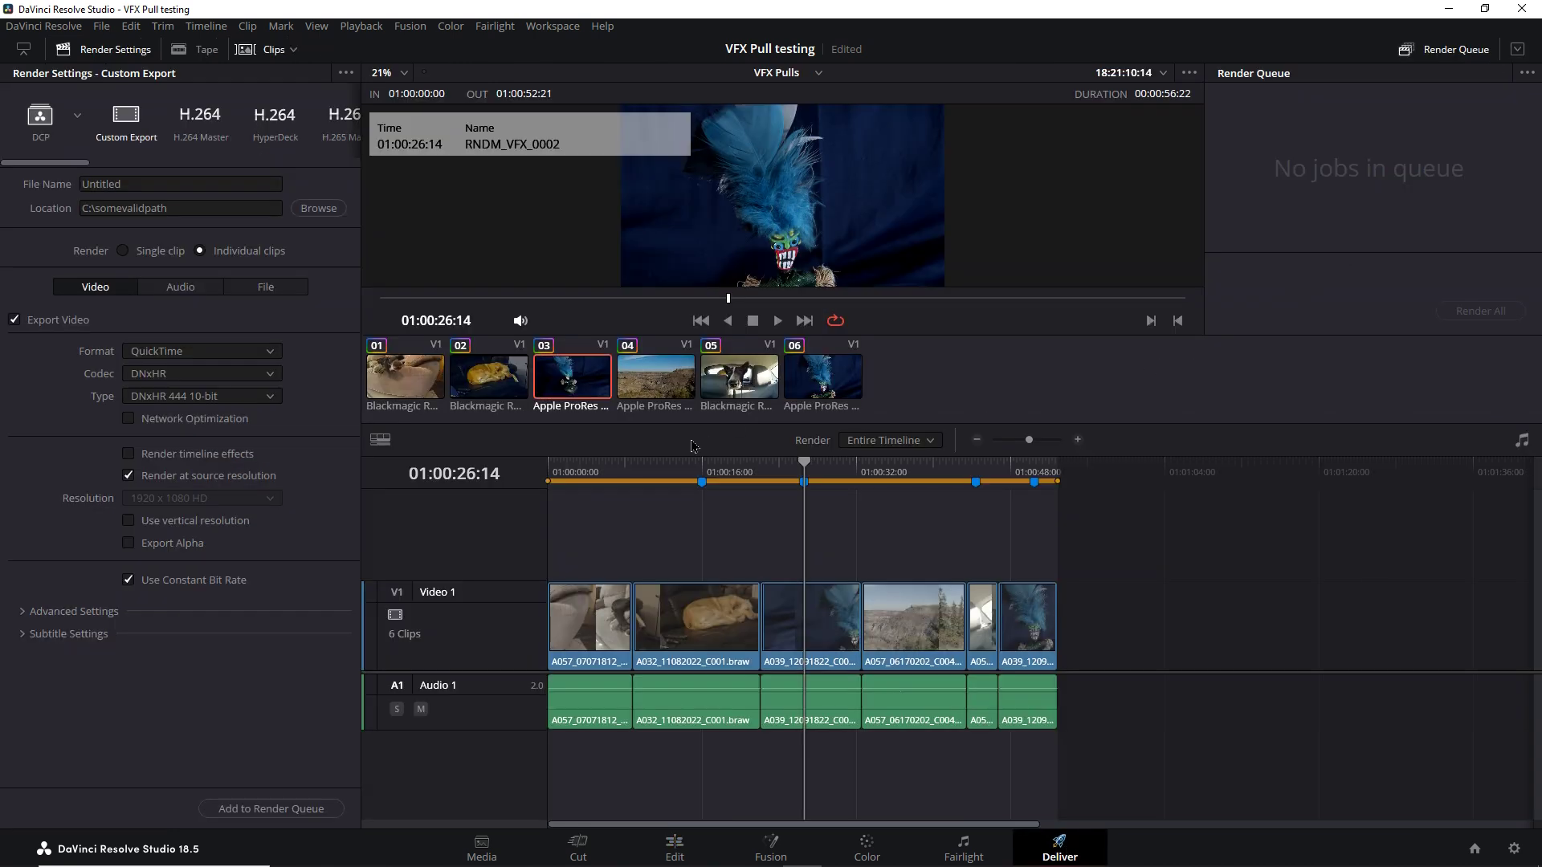
click(319, 208)
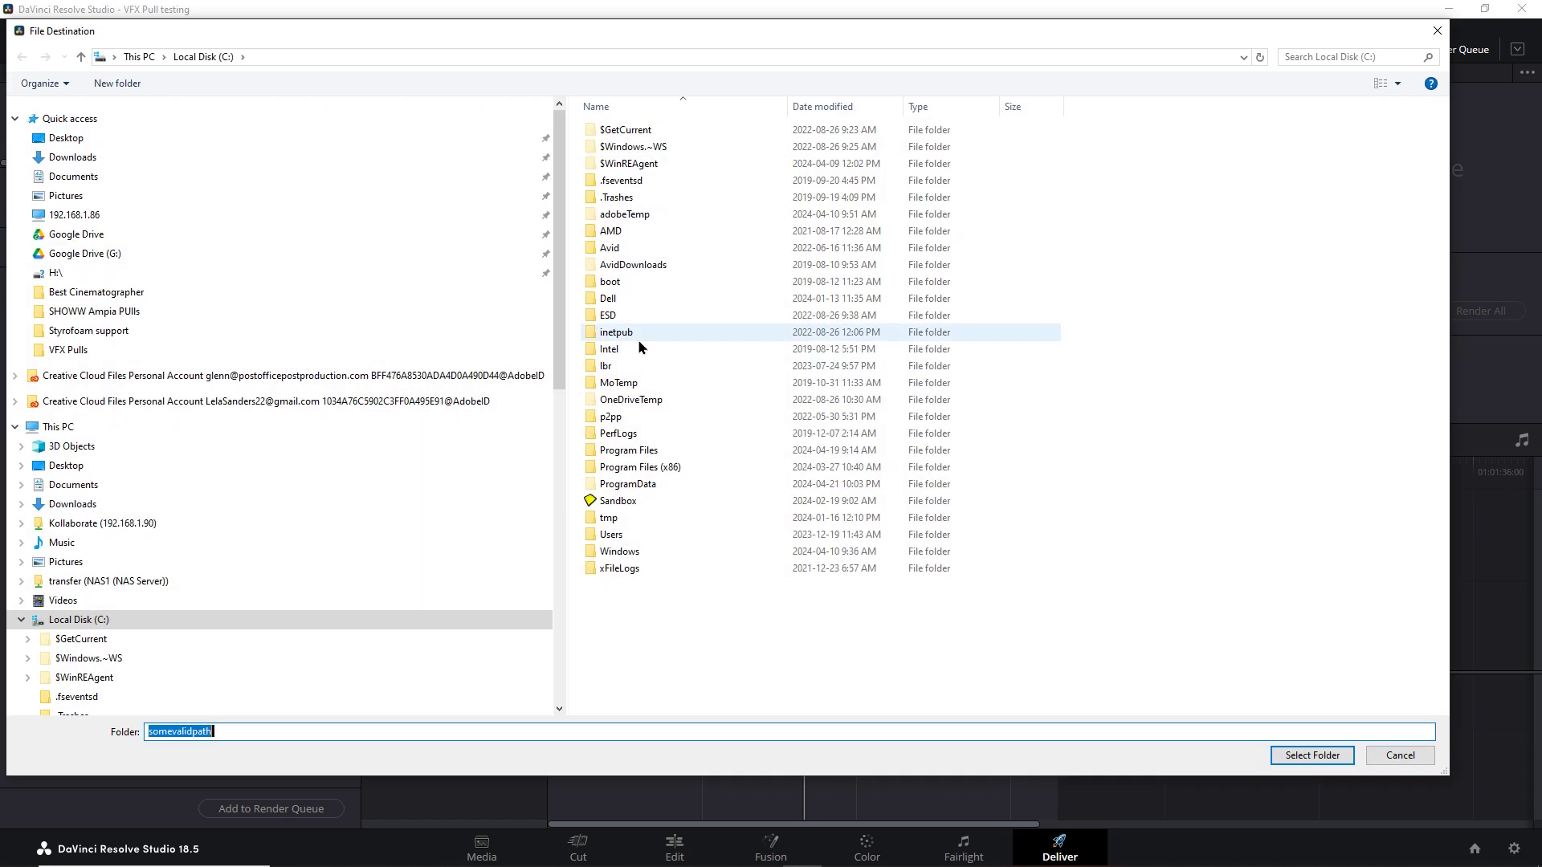
click(20, 619)
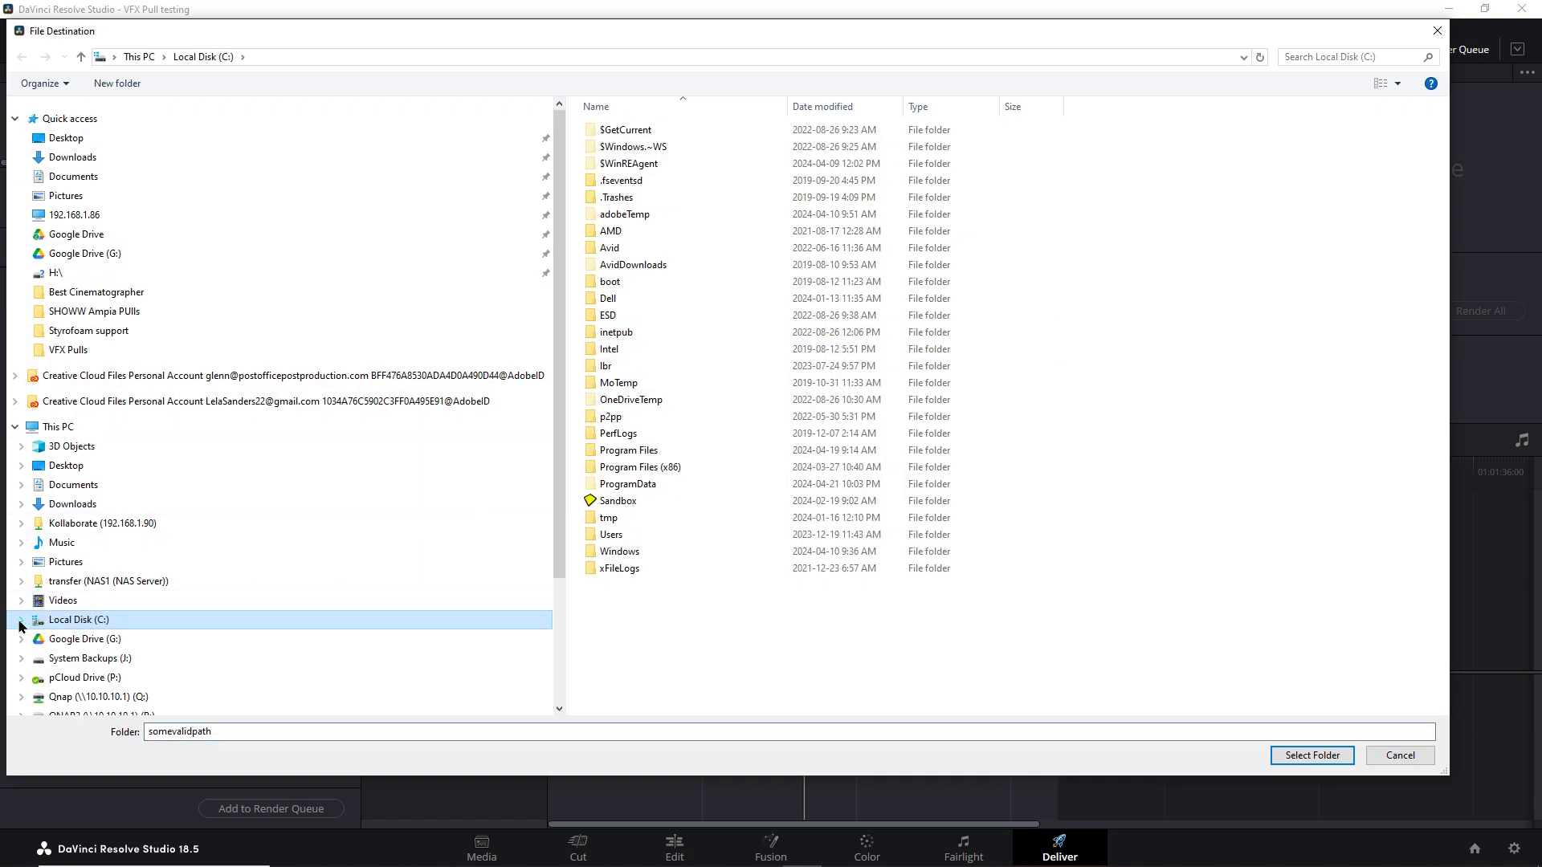
drag(559, 483, 577, 729)
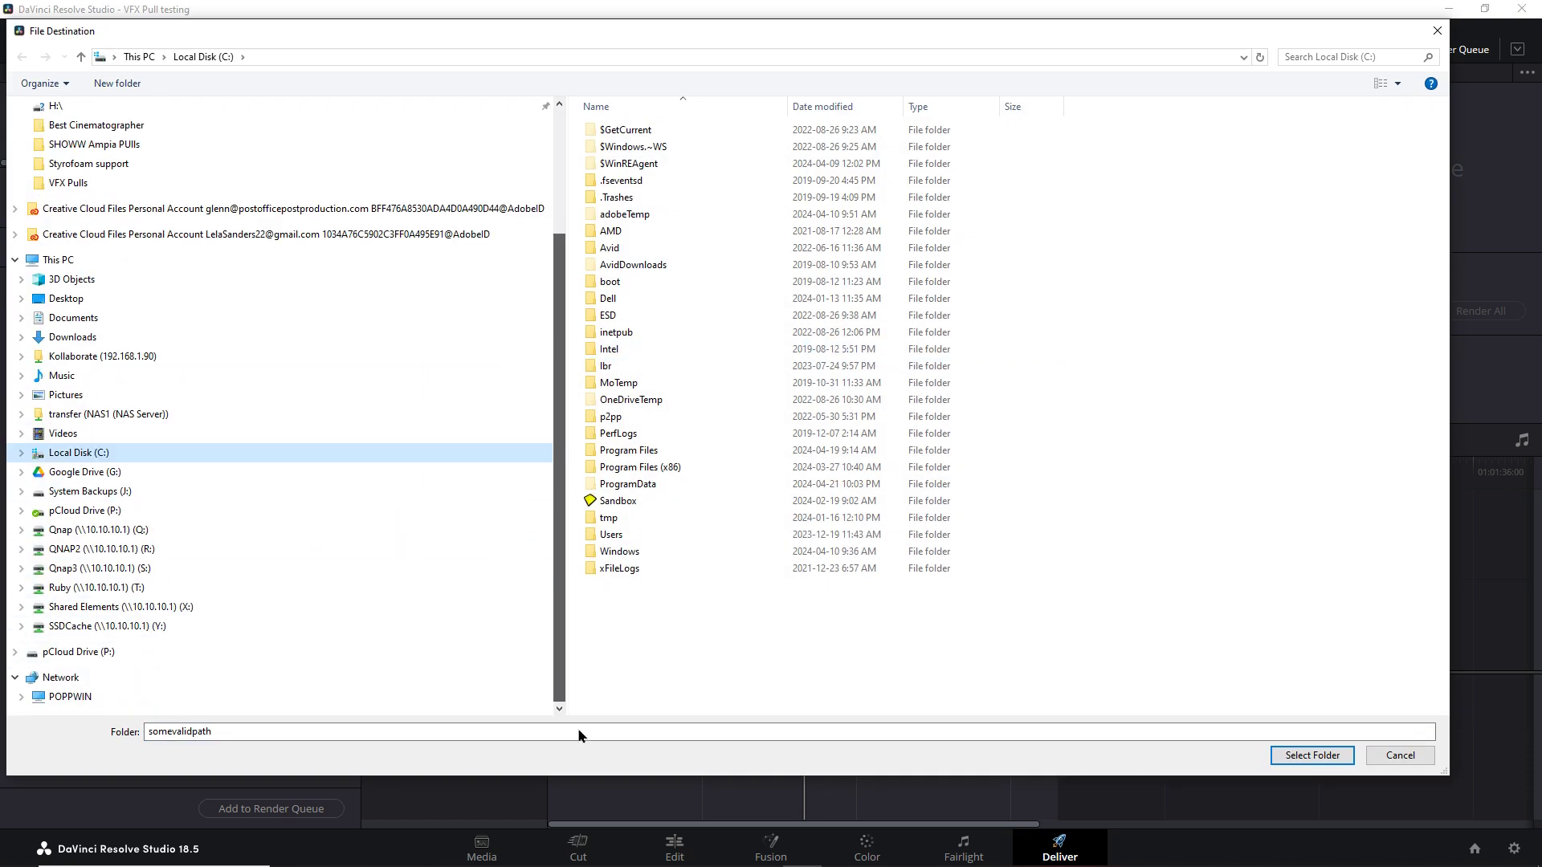
click(80, 568)
double_click(642, 586)
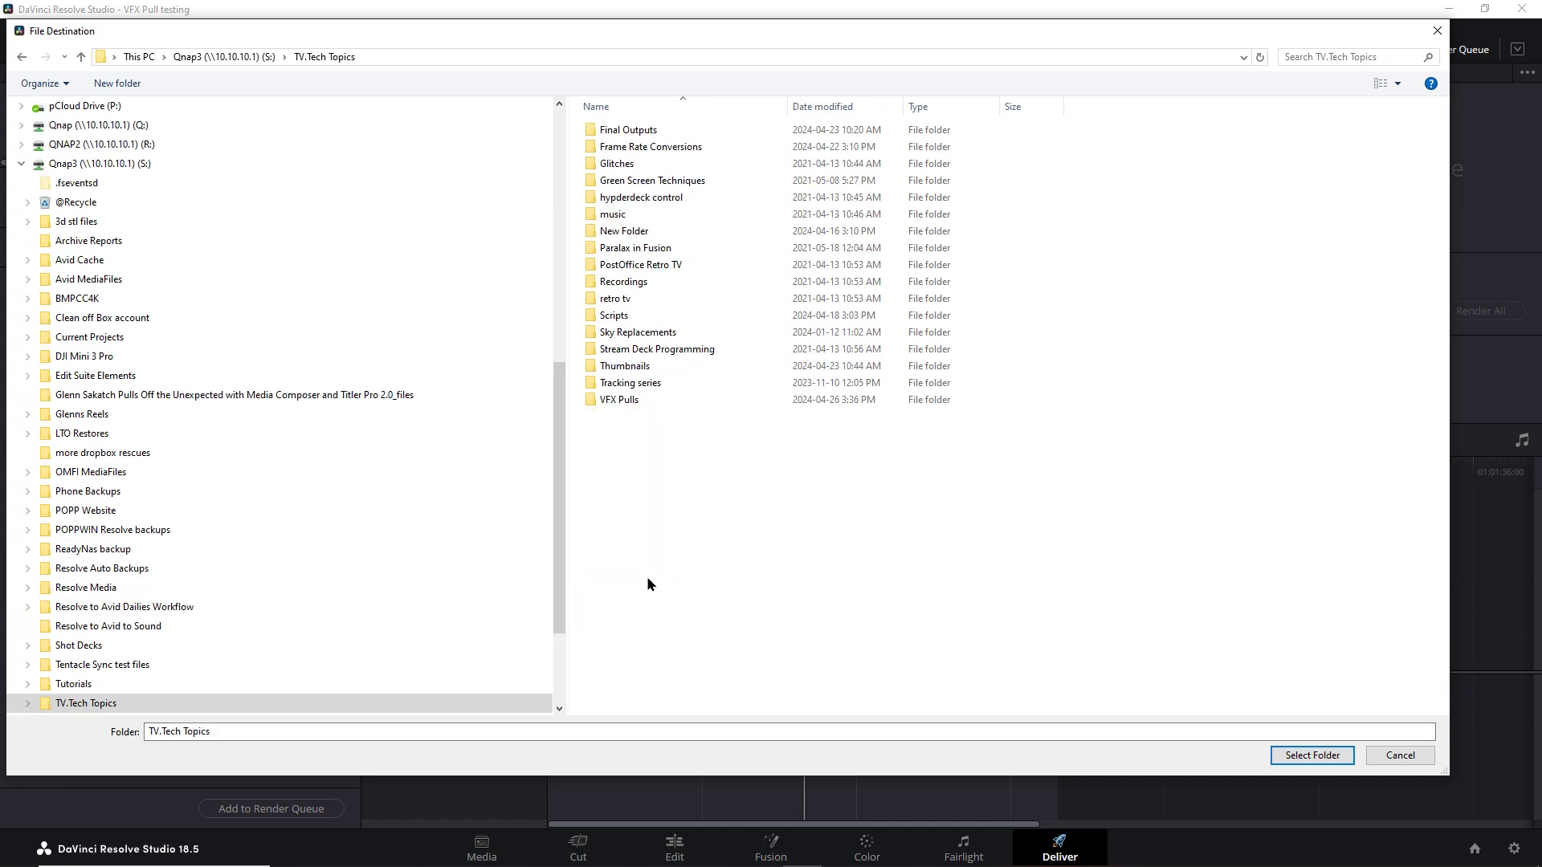
double_click(633, 400)
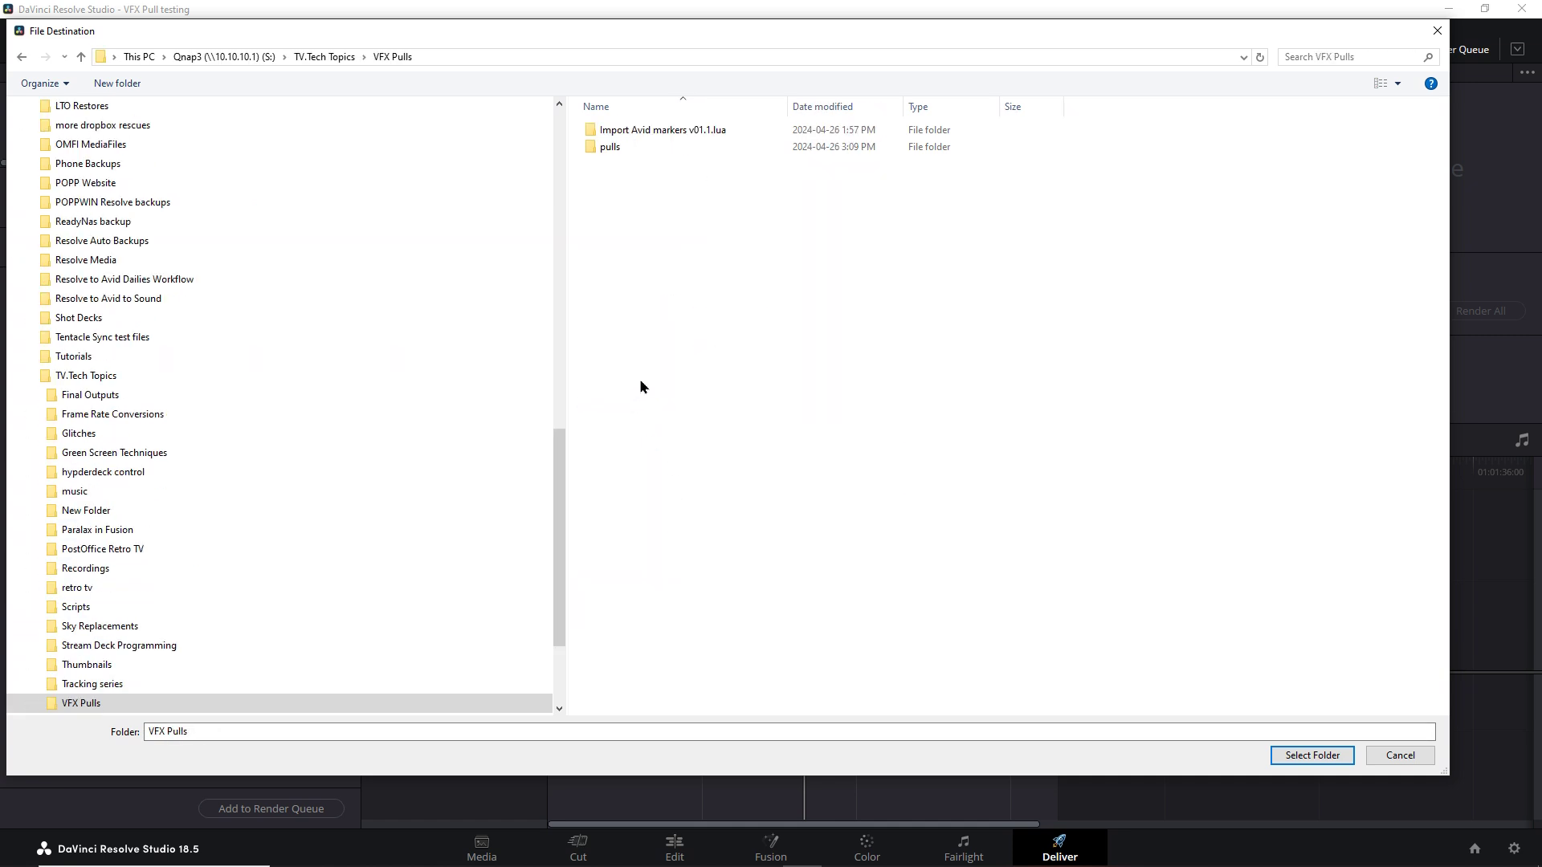
click(624, 146)
click(1321, 756)
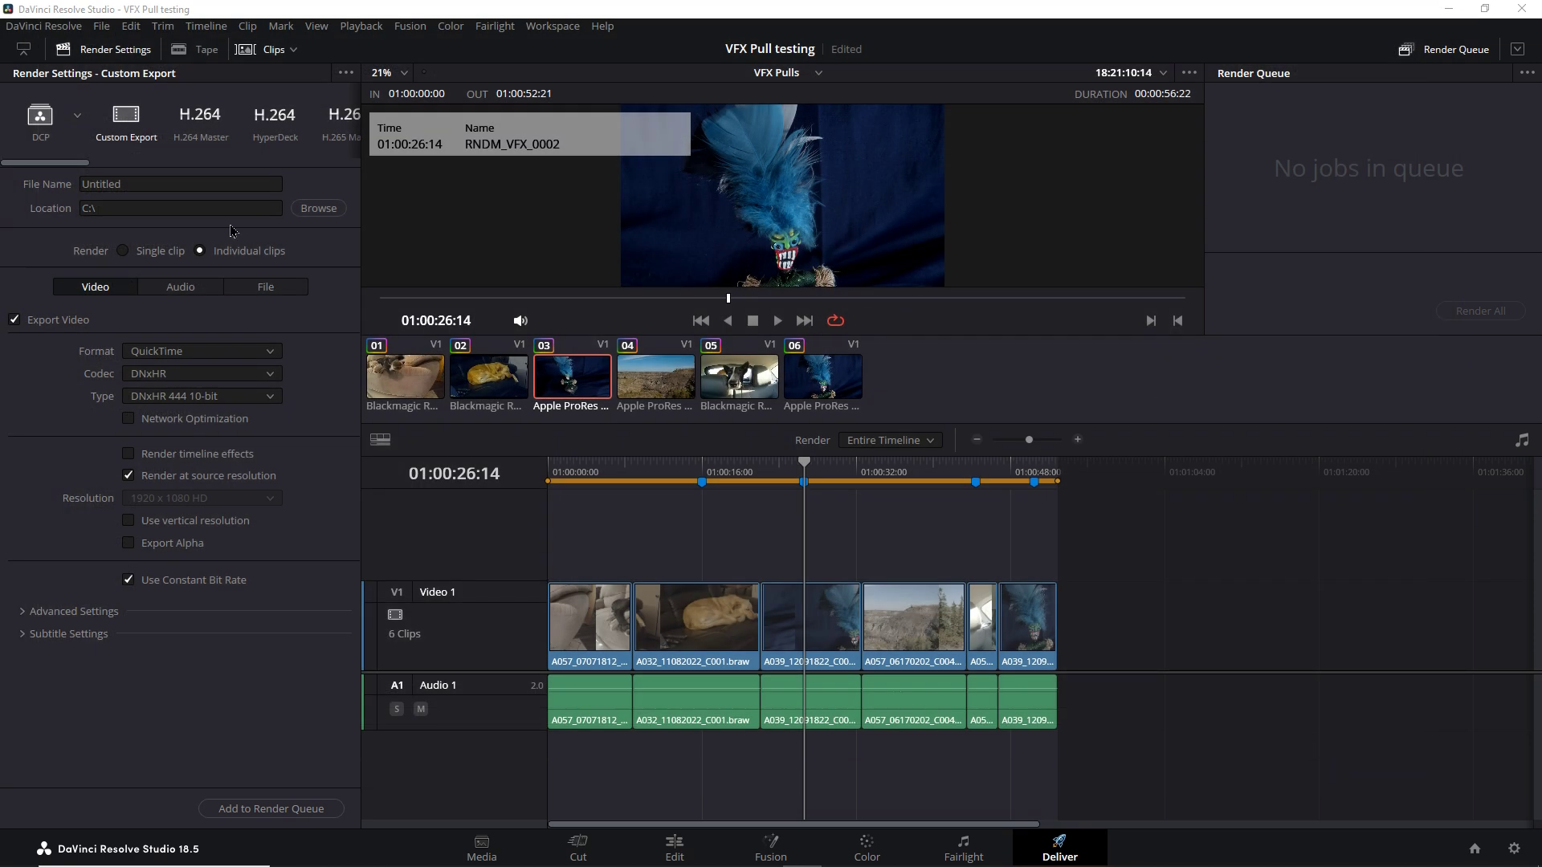
Step: Load the VFXPull MarkerName render preset and expand its advanced settings
click(79, 118)
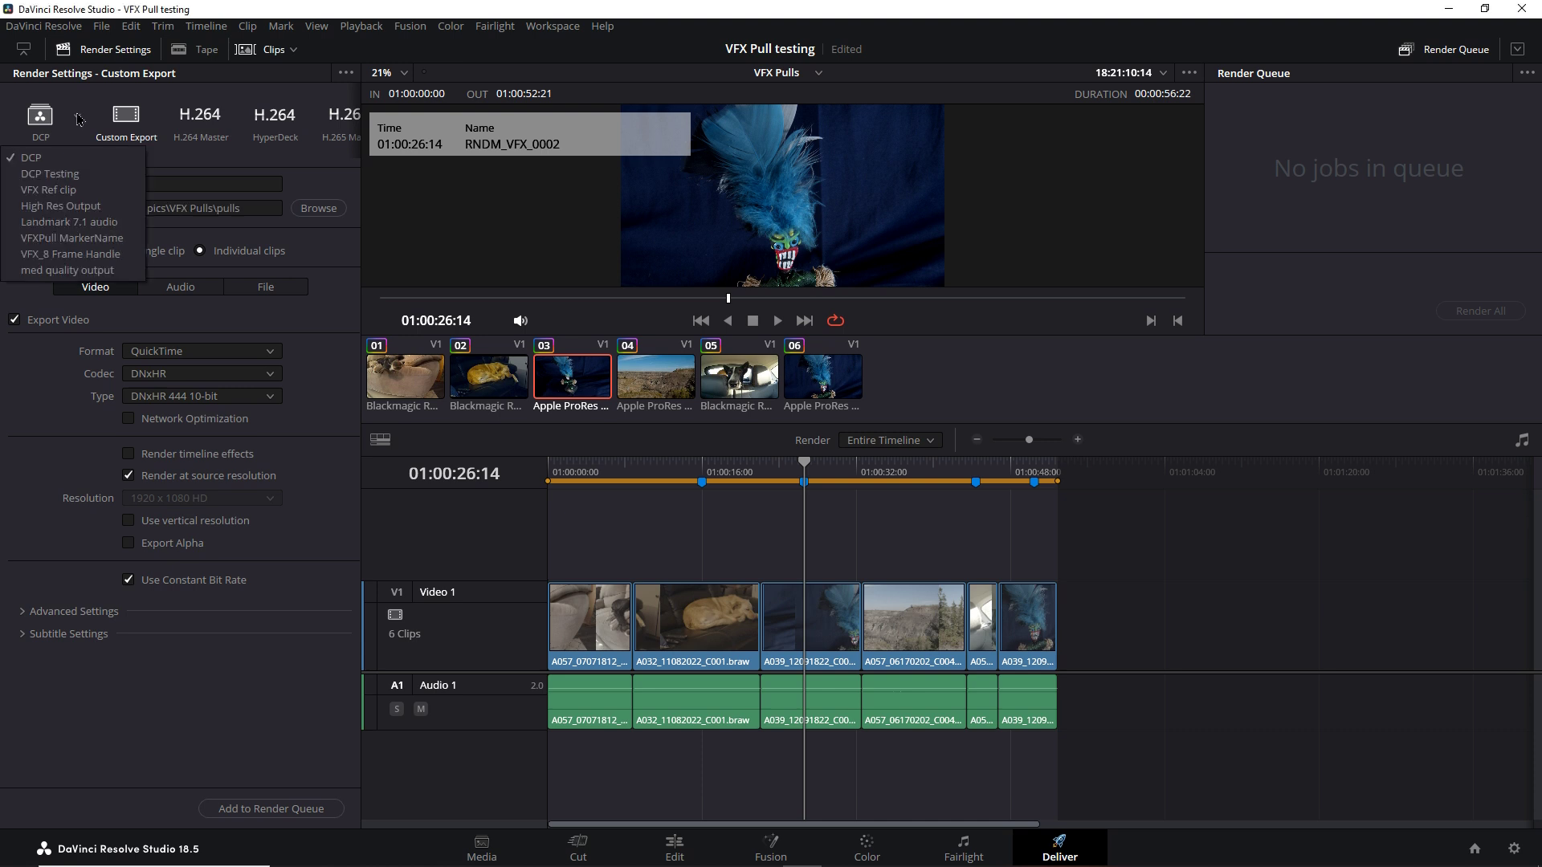
click(71, 238)
click(65, 611)
scroll(322, 537, down, 4)
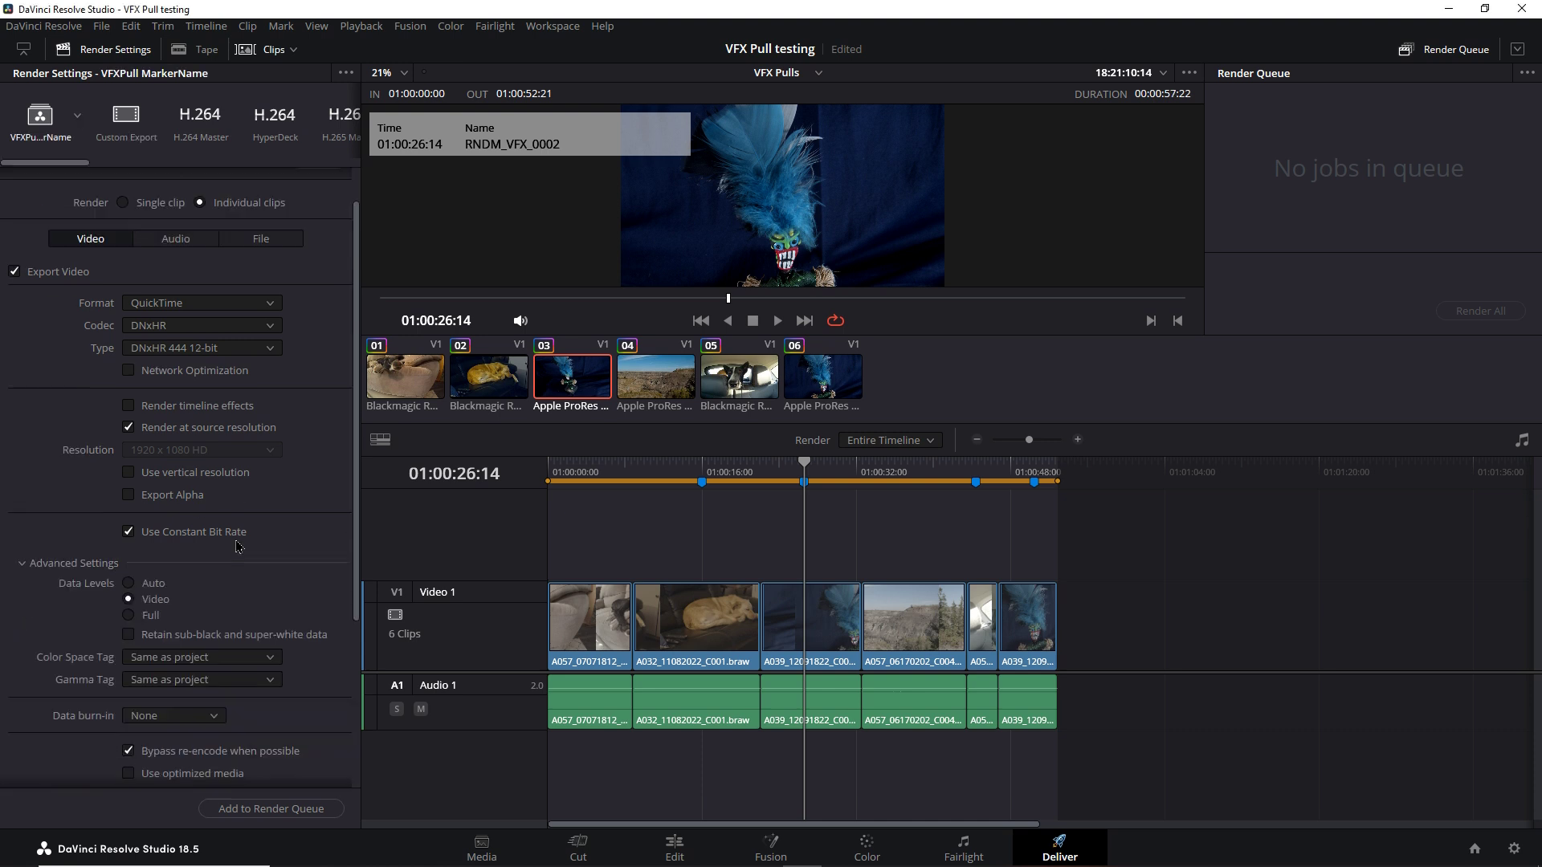
scroll(321, 537, down, 2)
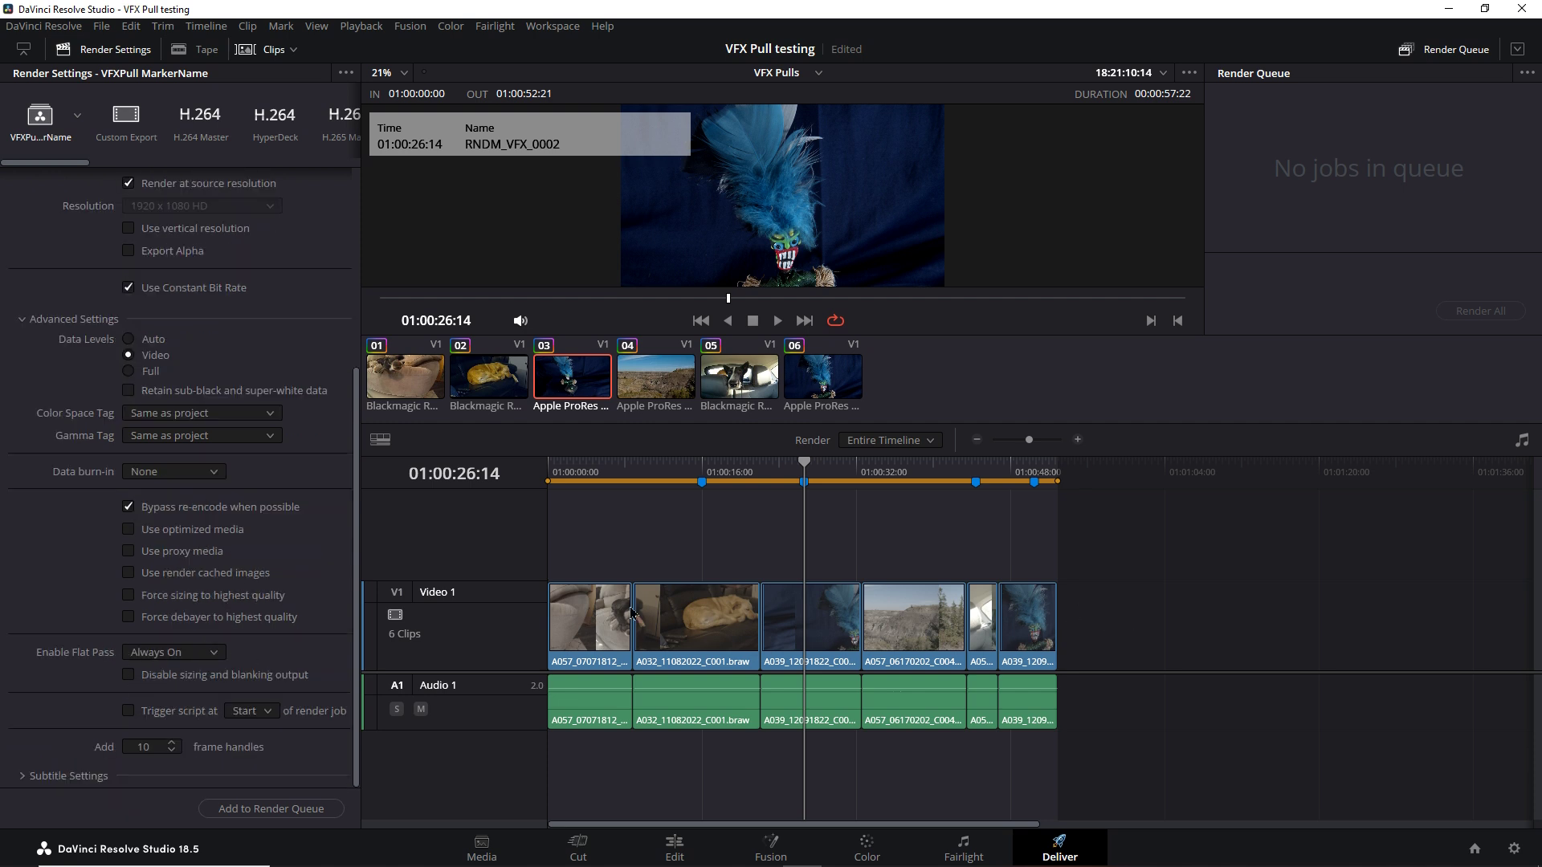
scroll(302, 422, up, 6)
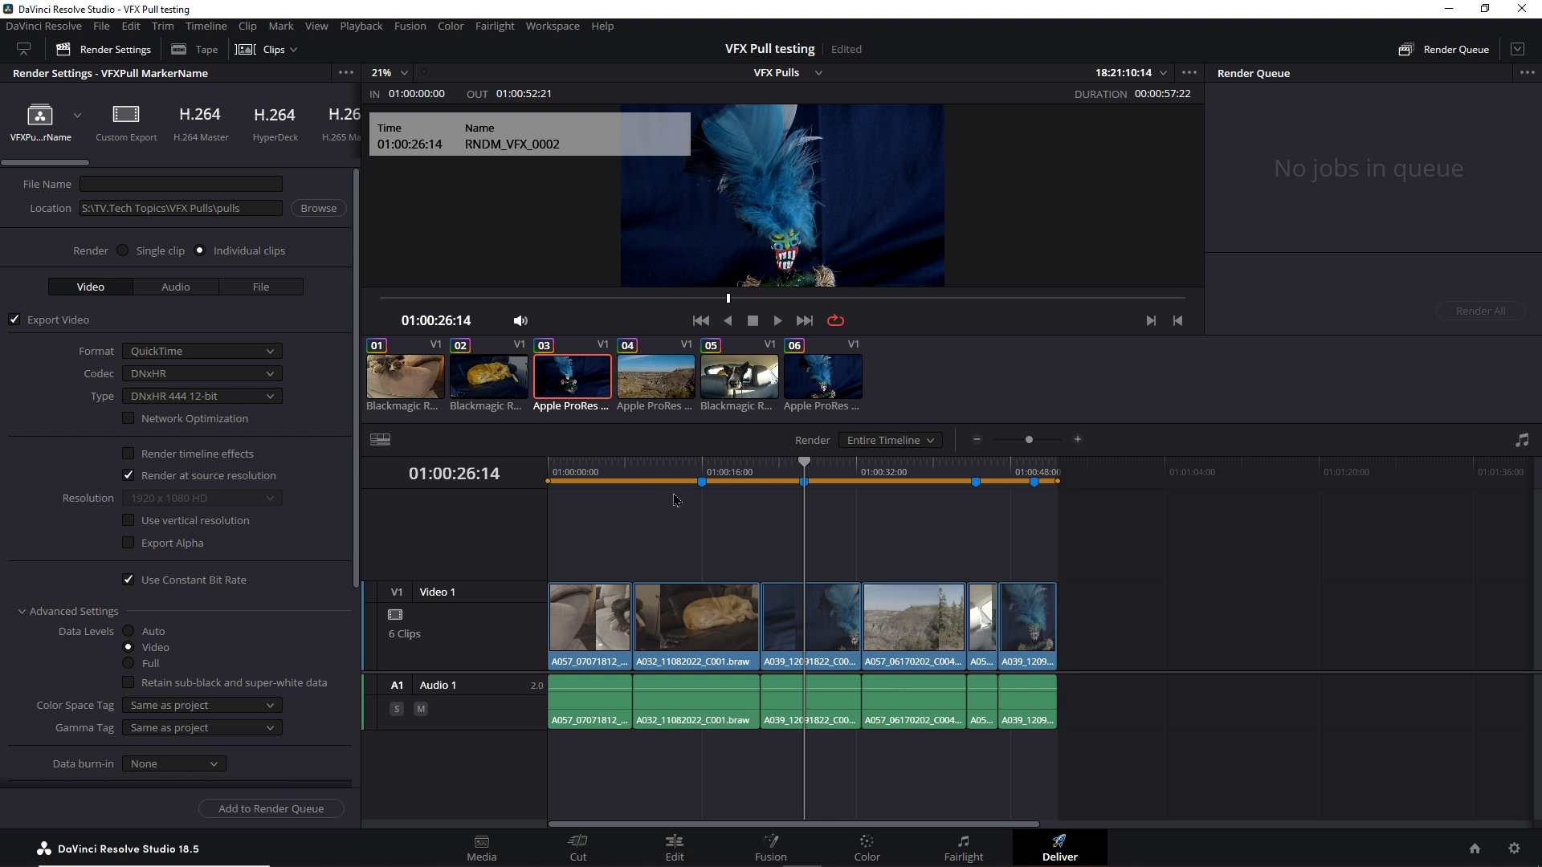
Step: Toggle source-resolution rendering off and back on, and review the Audio and File settings
click(128, 475)
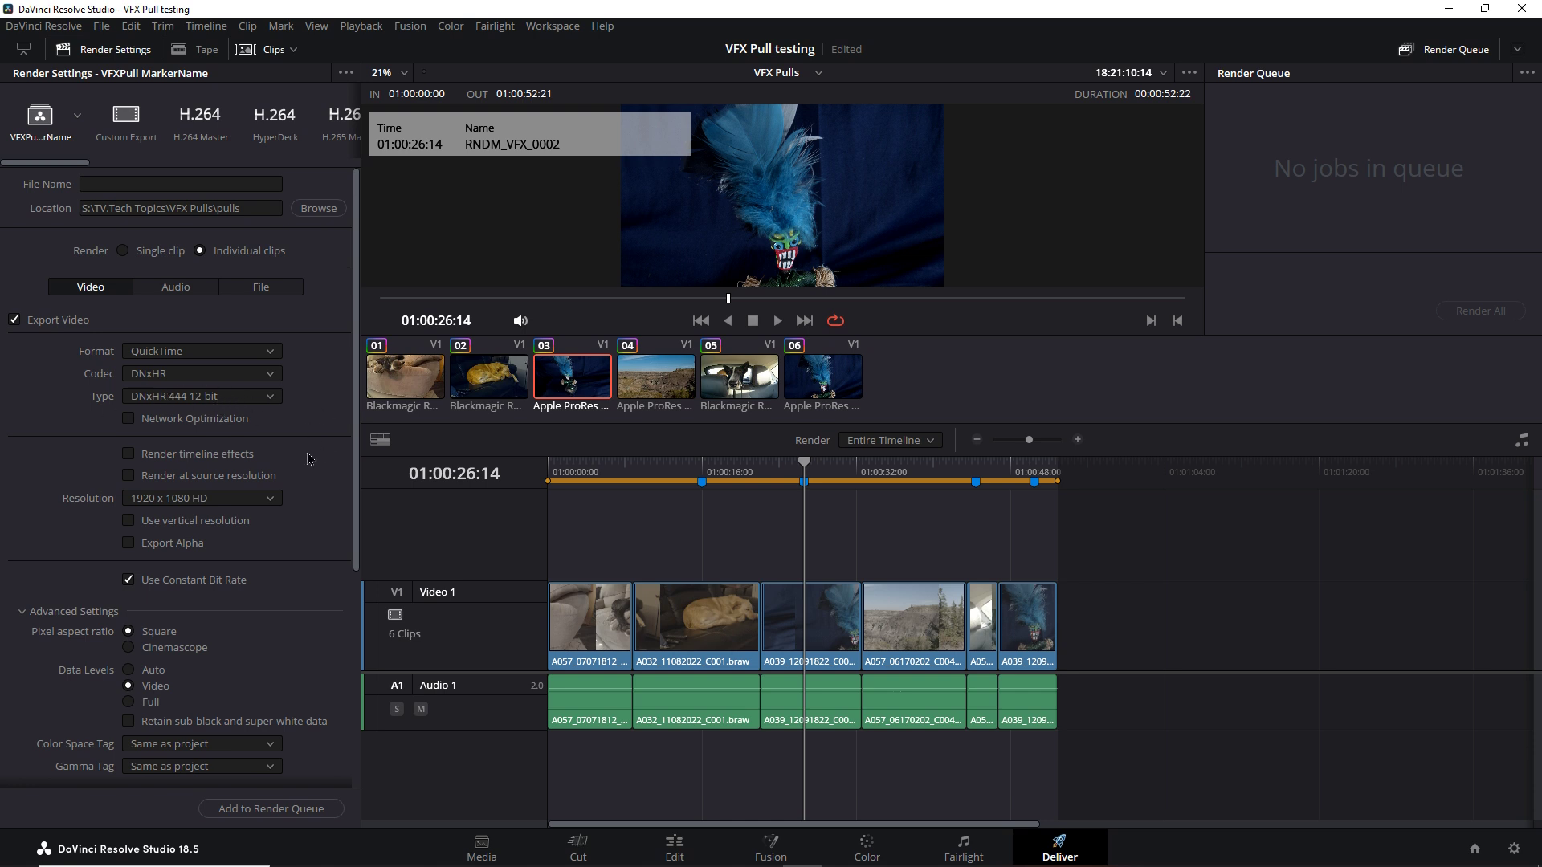
click(143, 477)
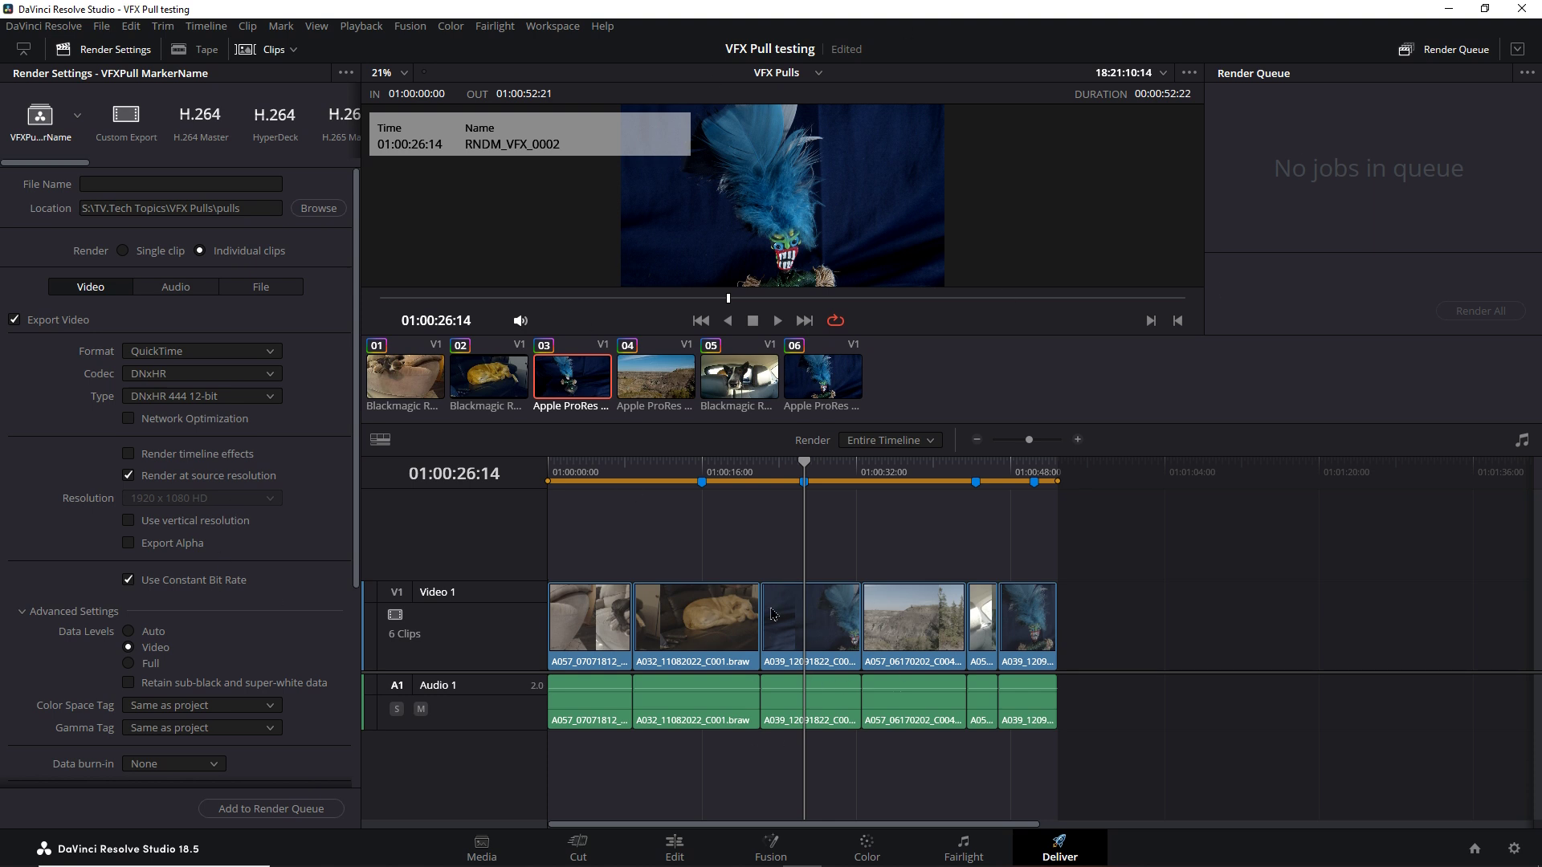
scroll(359, 433, down, 5)
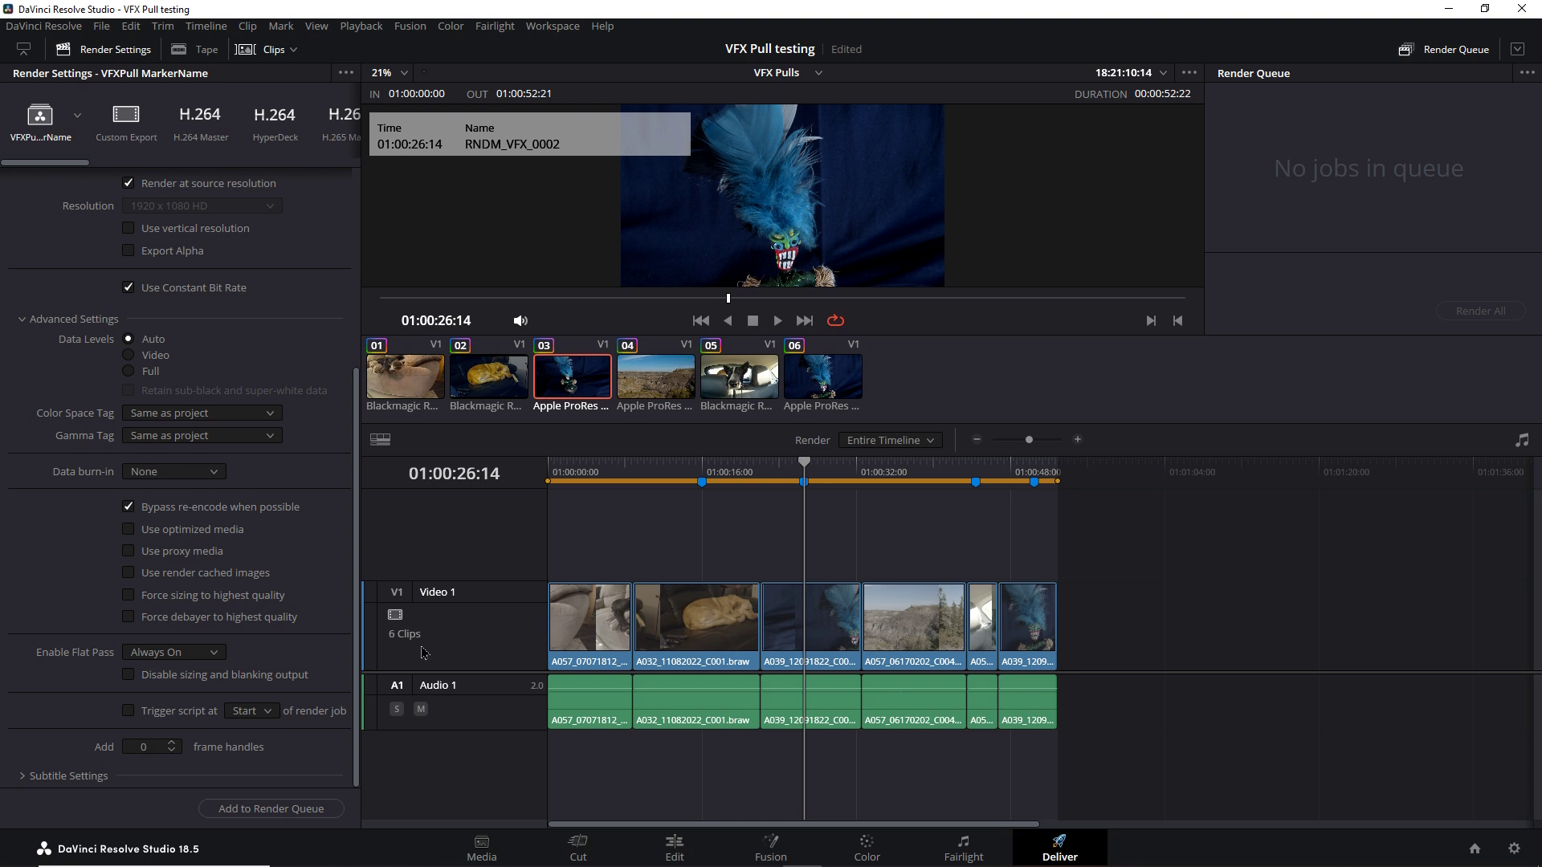
scroll(194, 298, up, 5)
click(178, 290)
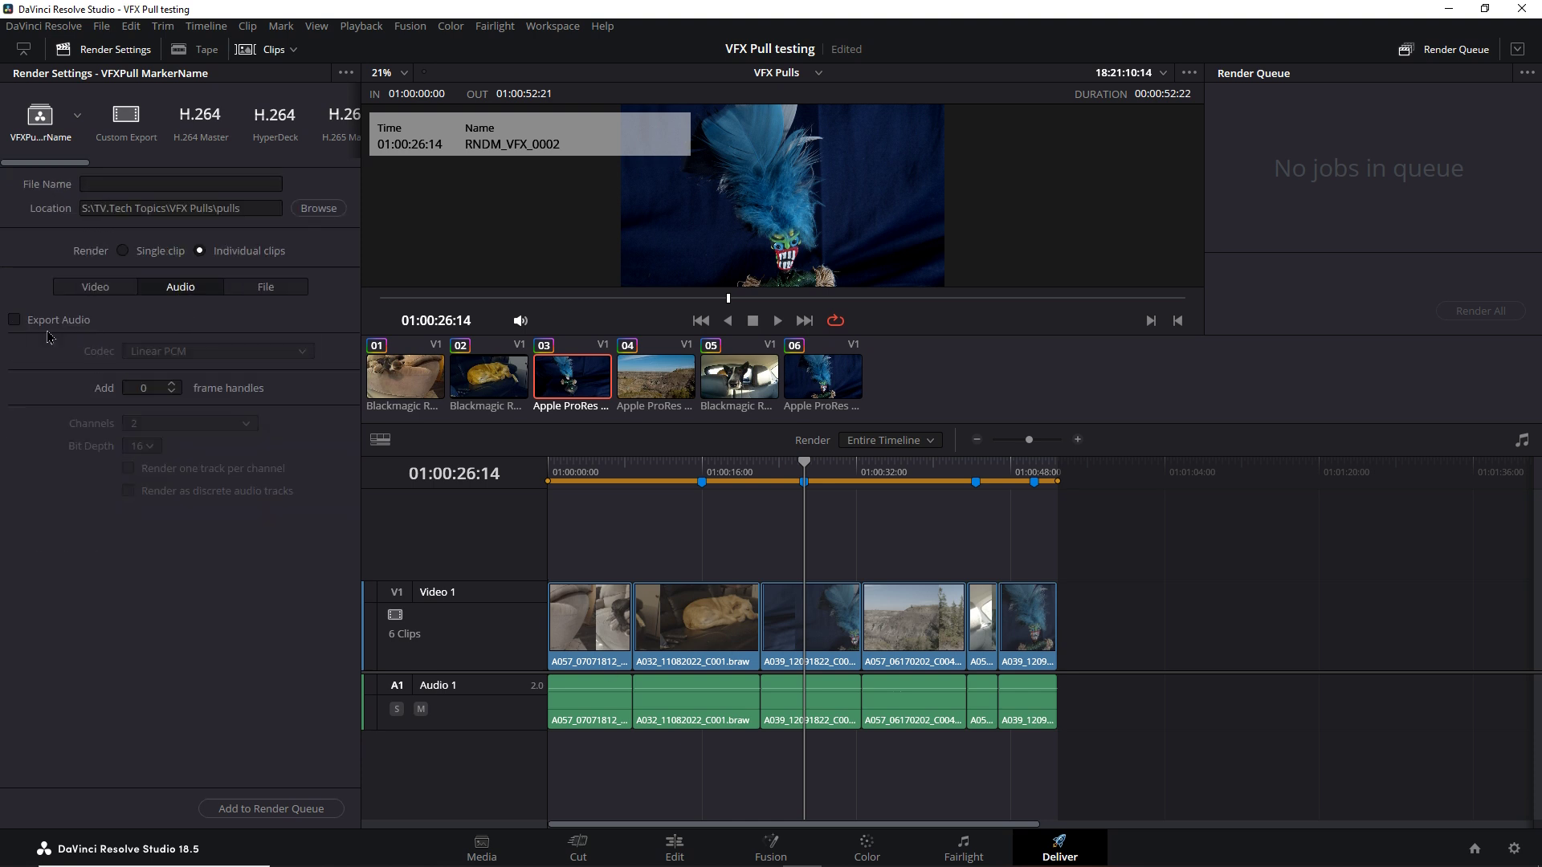
click(273, 290)
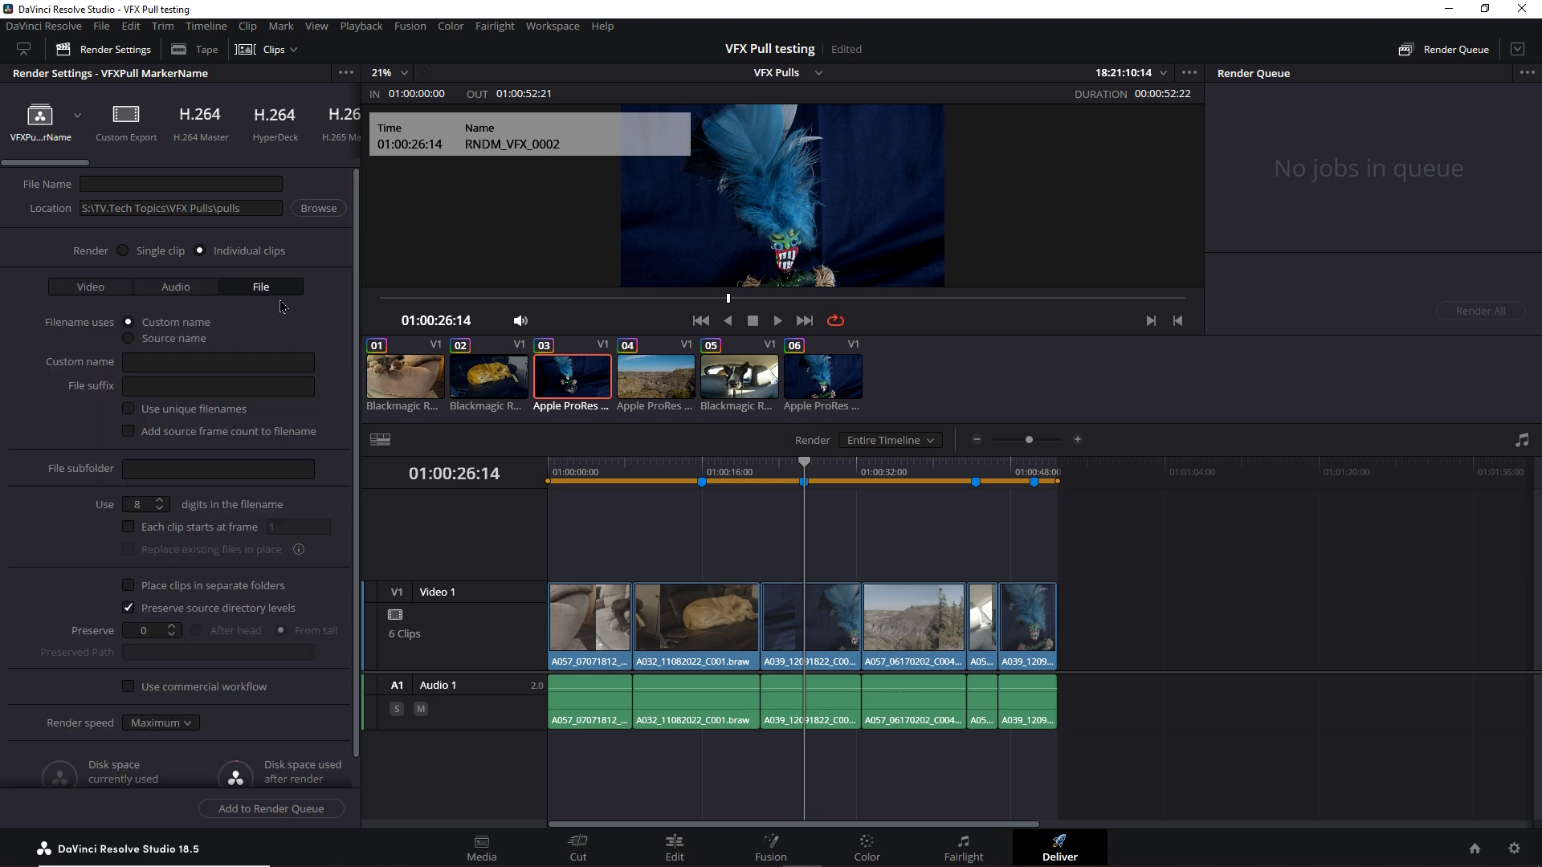
click(101, 293)
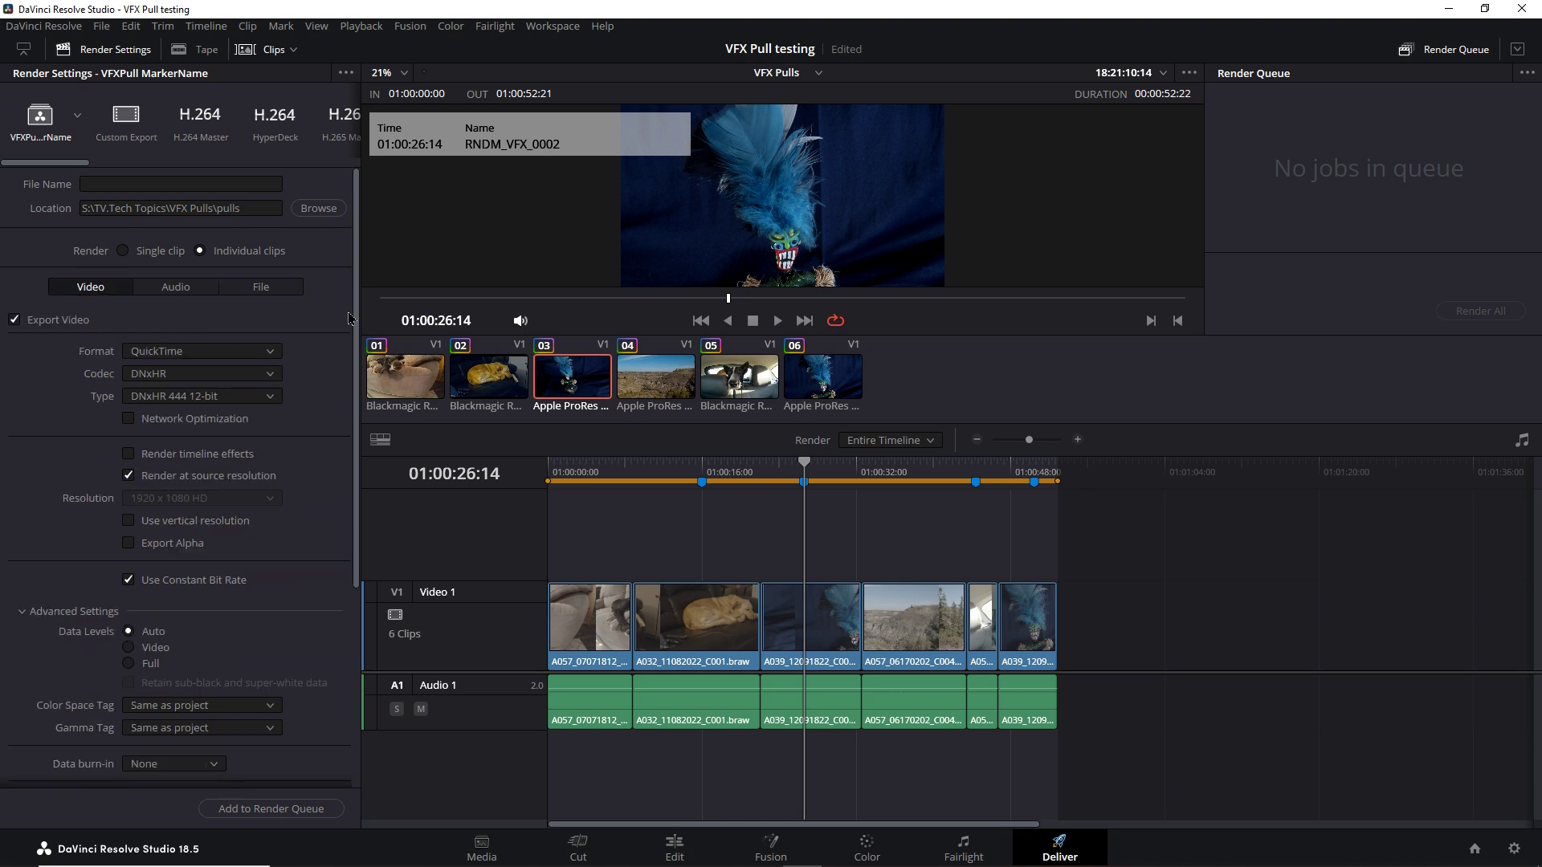
Step: Update the current preset with these settings and bring up Workspace > Scripts
click(346, 73)
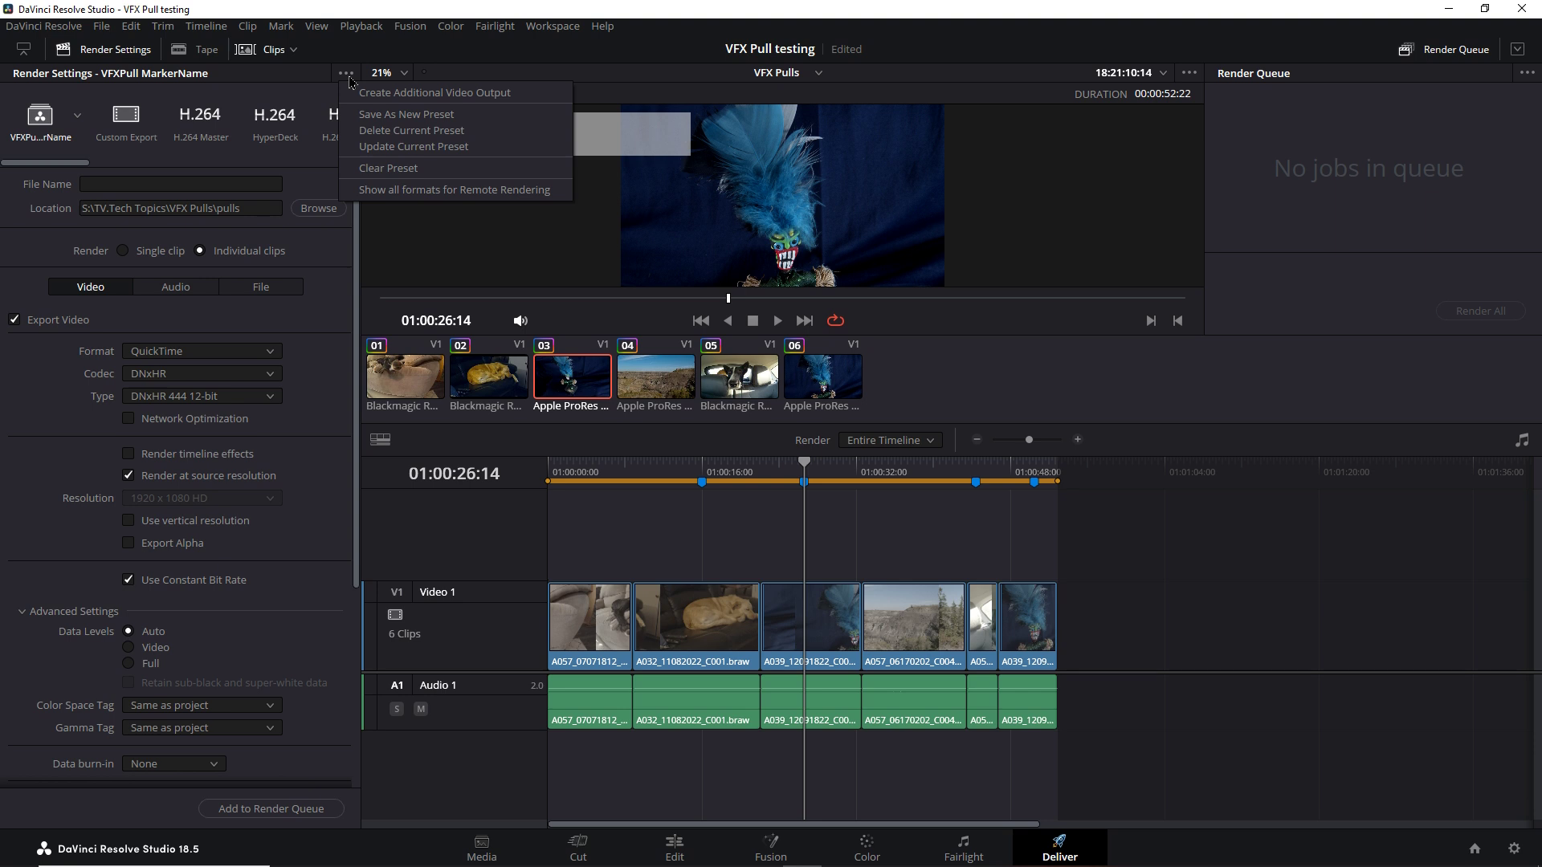
click(421, 151)
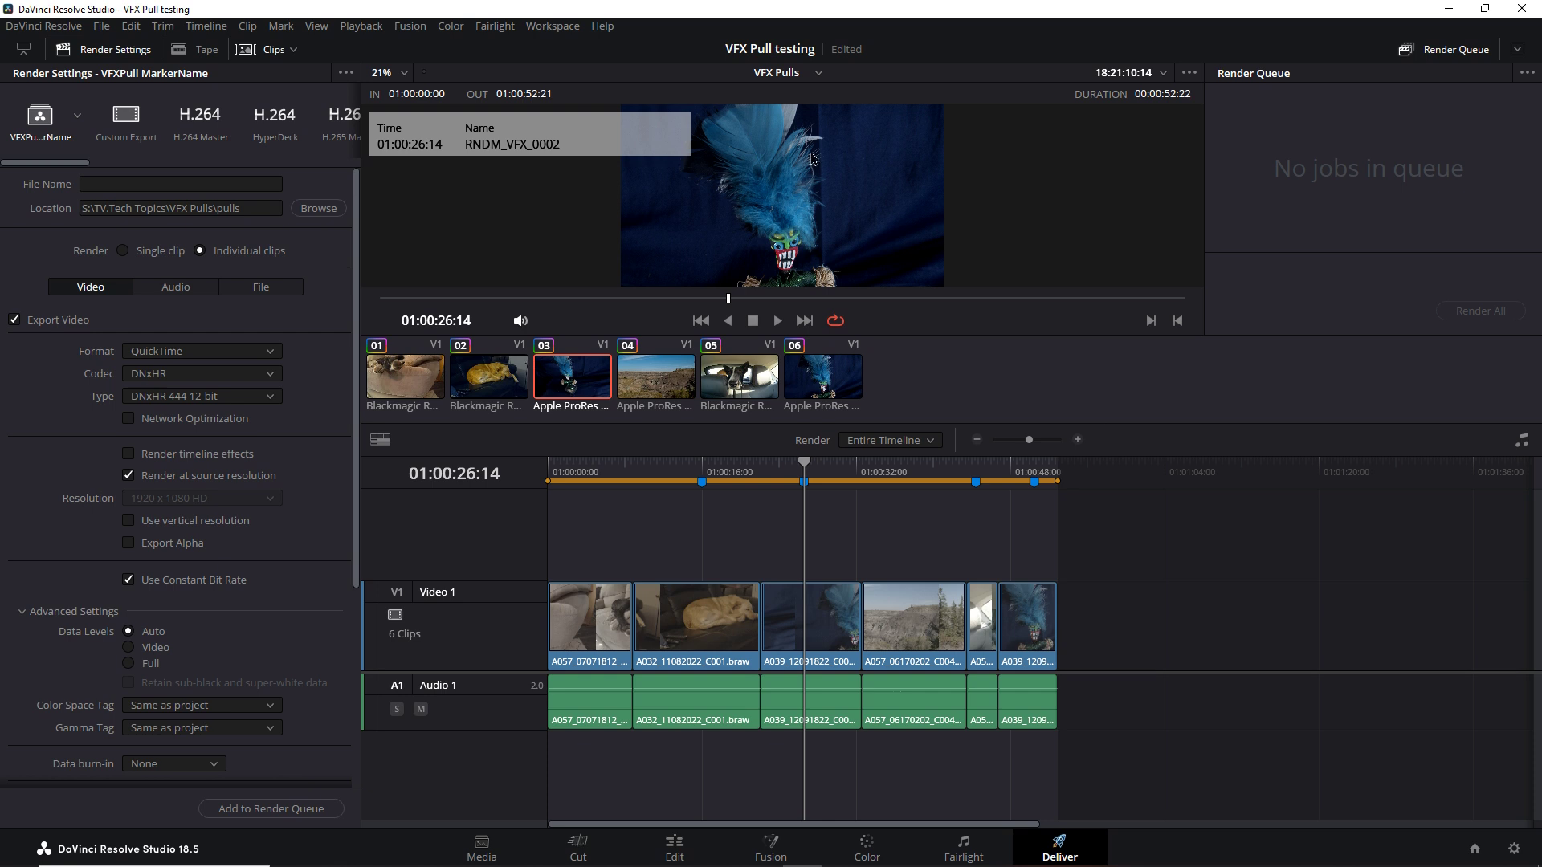
click(567, 27)
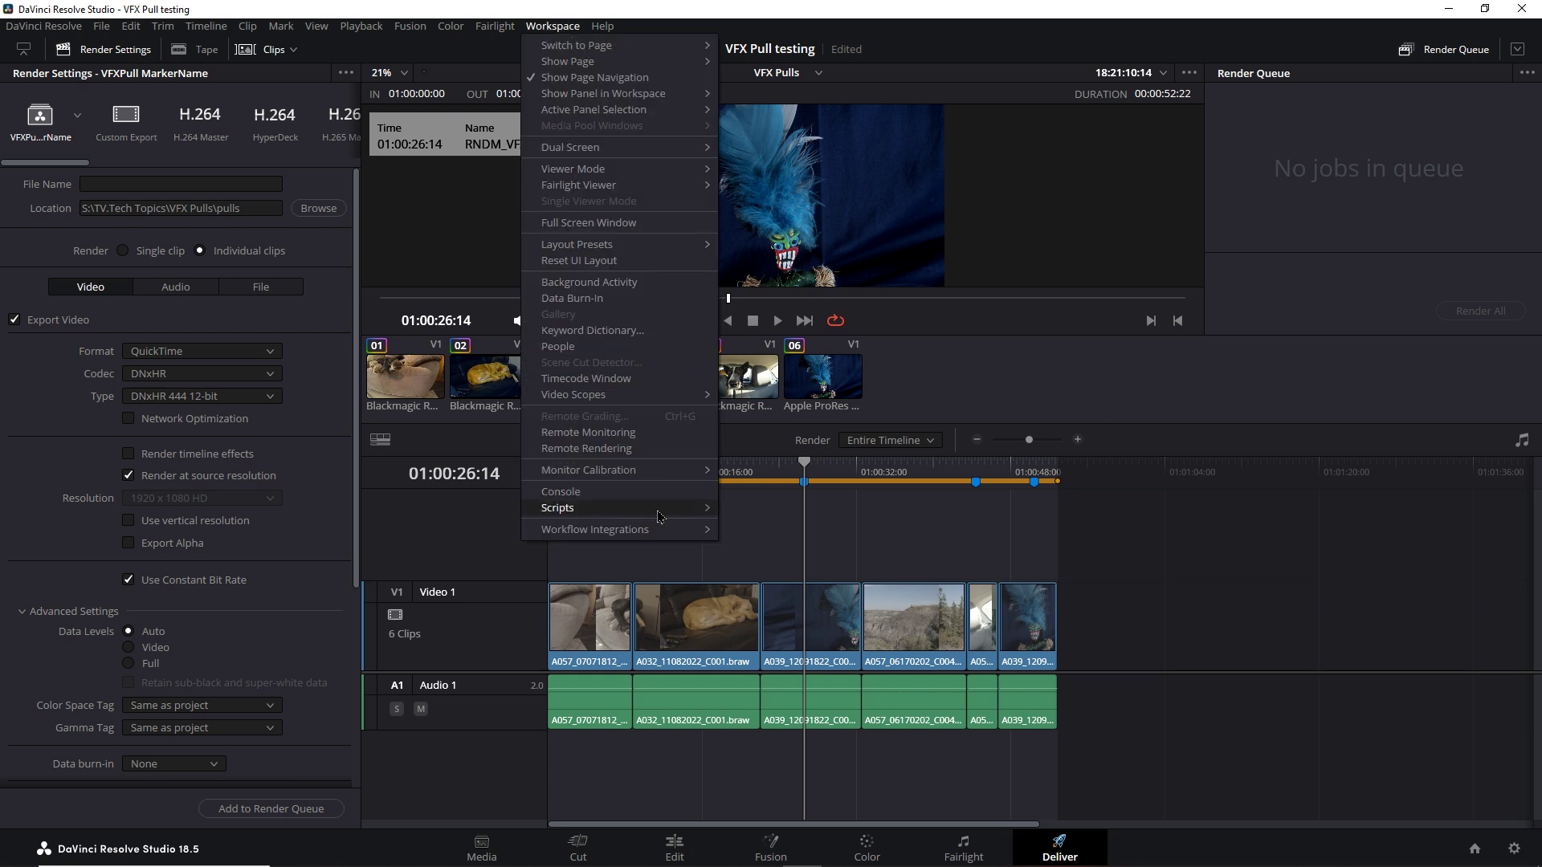
mouse_move(647, 509)
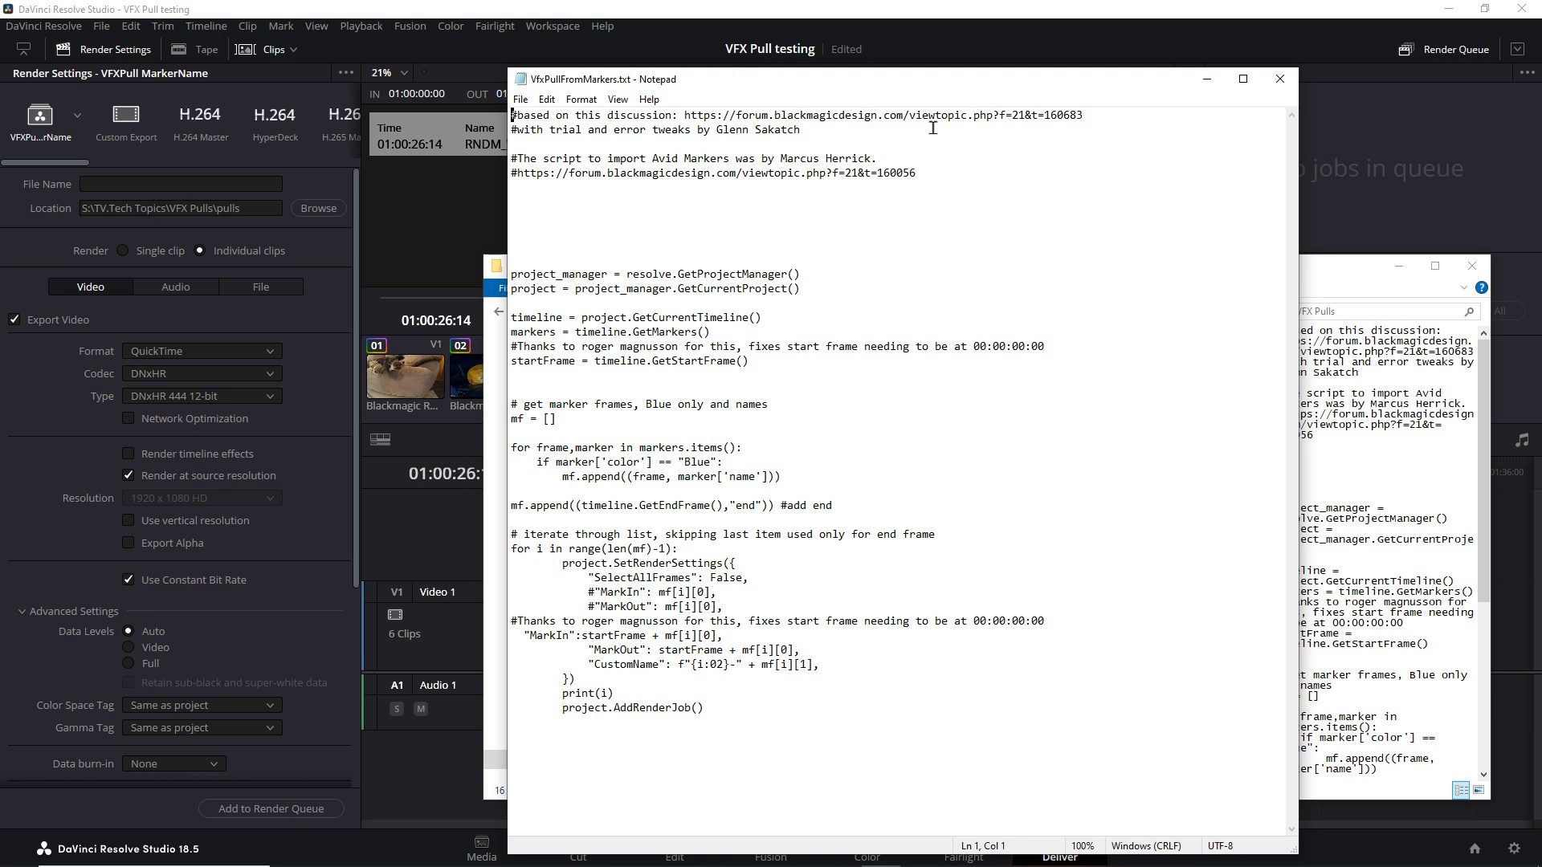
Step: Highlight the end of the second forum link in the VfxPullFromMarkers.txt script
drag(948, 175, 447, 157)
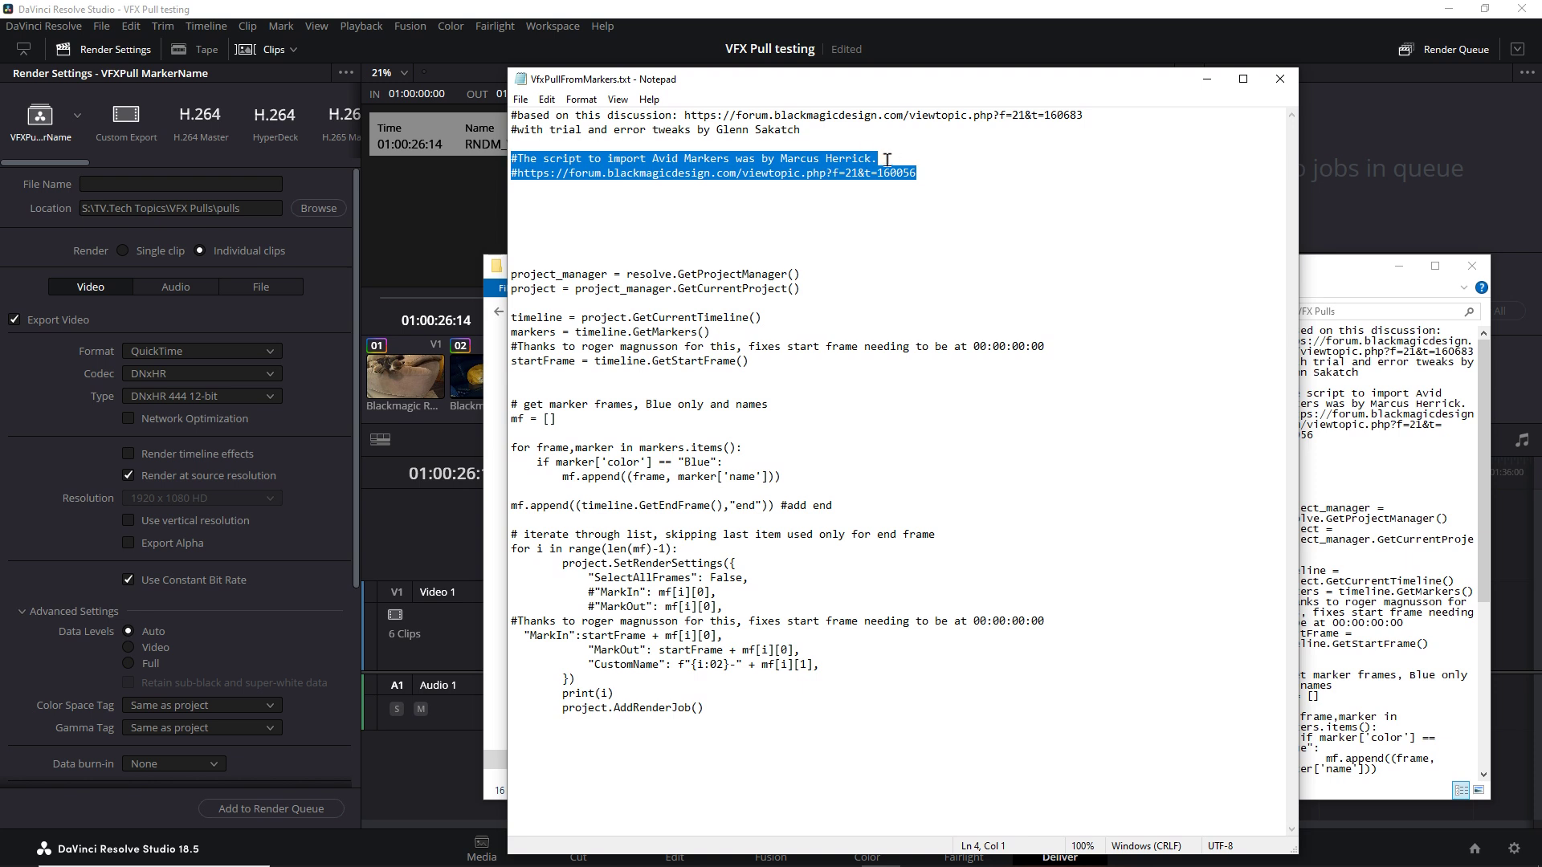
Step: Highlight the script's credit lines, start-frame fix comment and first forum discussion link in Notepad
click(928, 174)
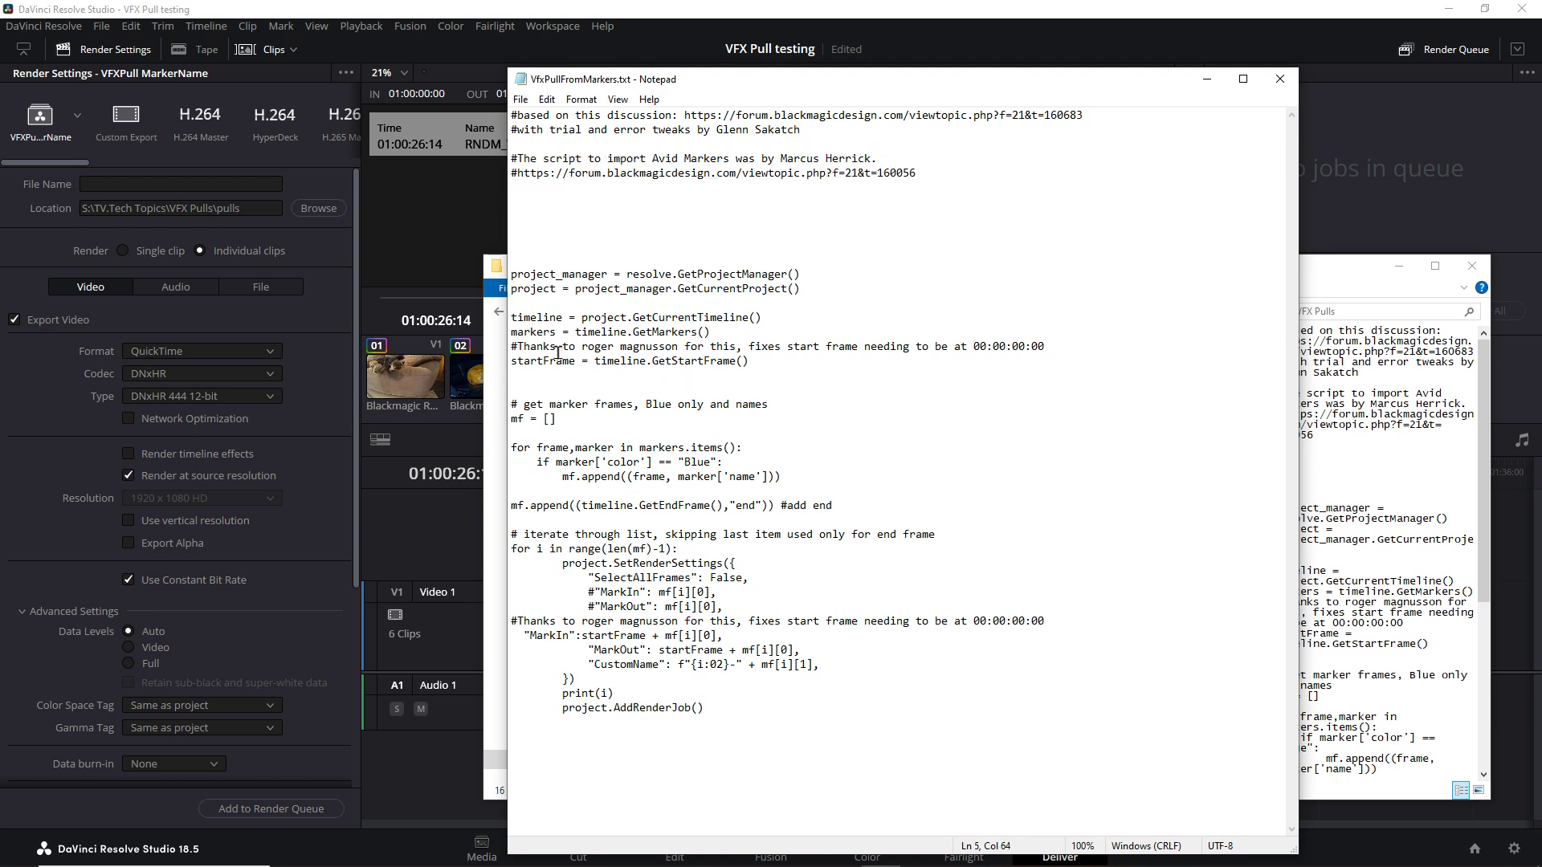
drag(511, 346, 1014, 347)
click(975, 347)
drag(1086, 115, 681, 110)
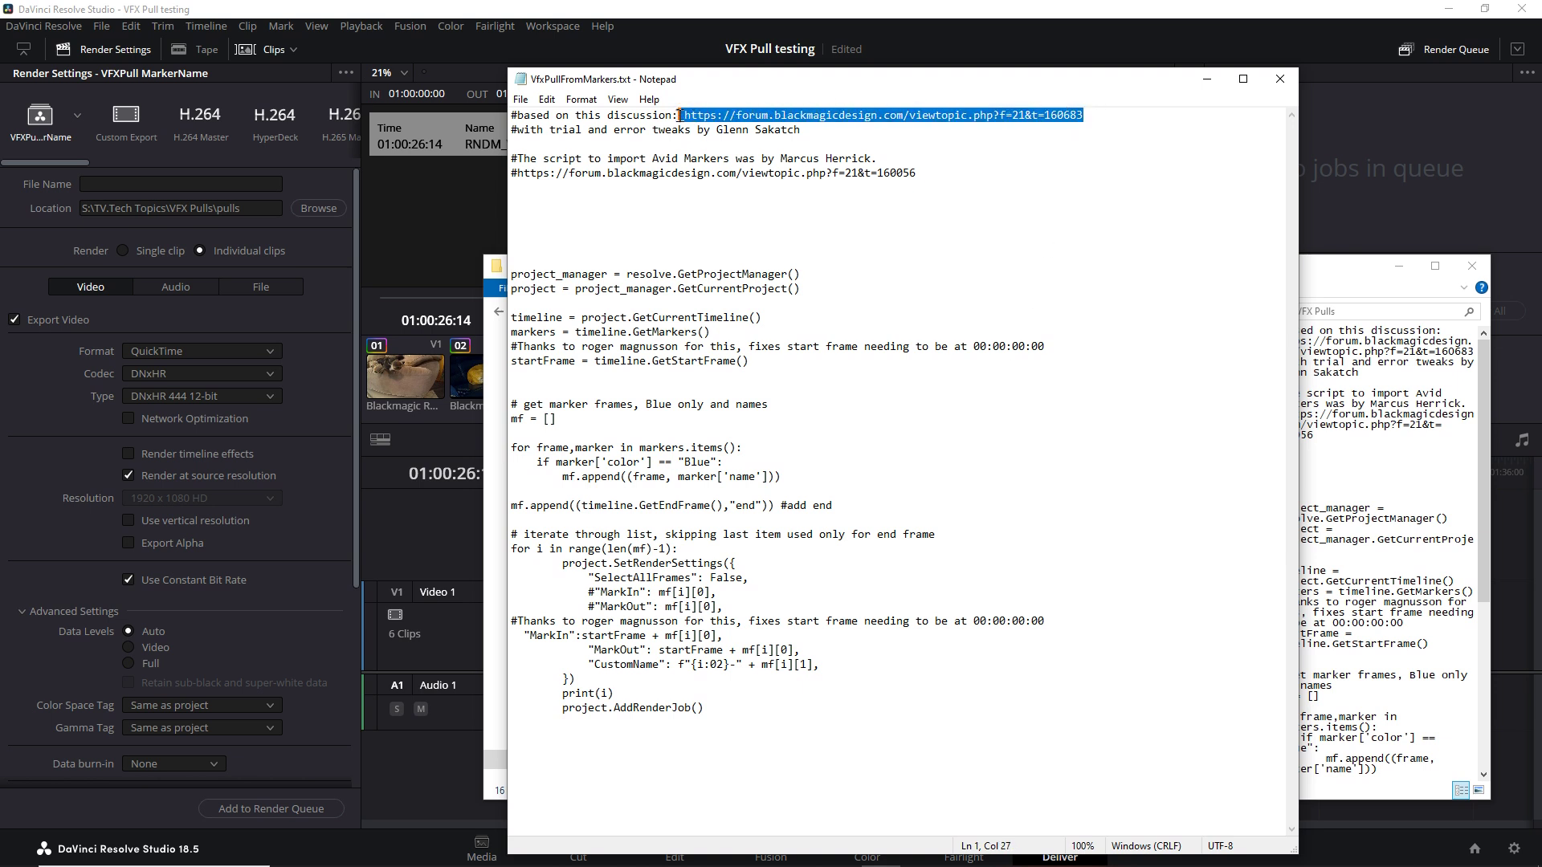
click(685, 115)
drag(685, 115, 1085, 115)
drag(890, 115, 897, 122)
click(901, 115)
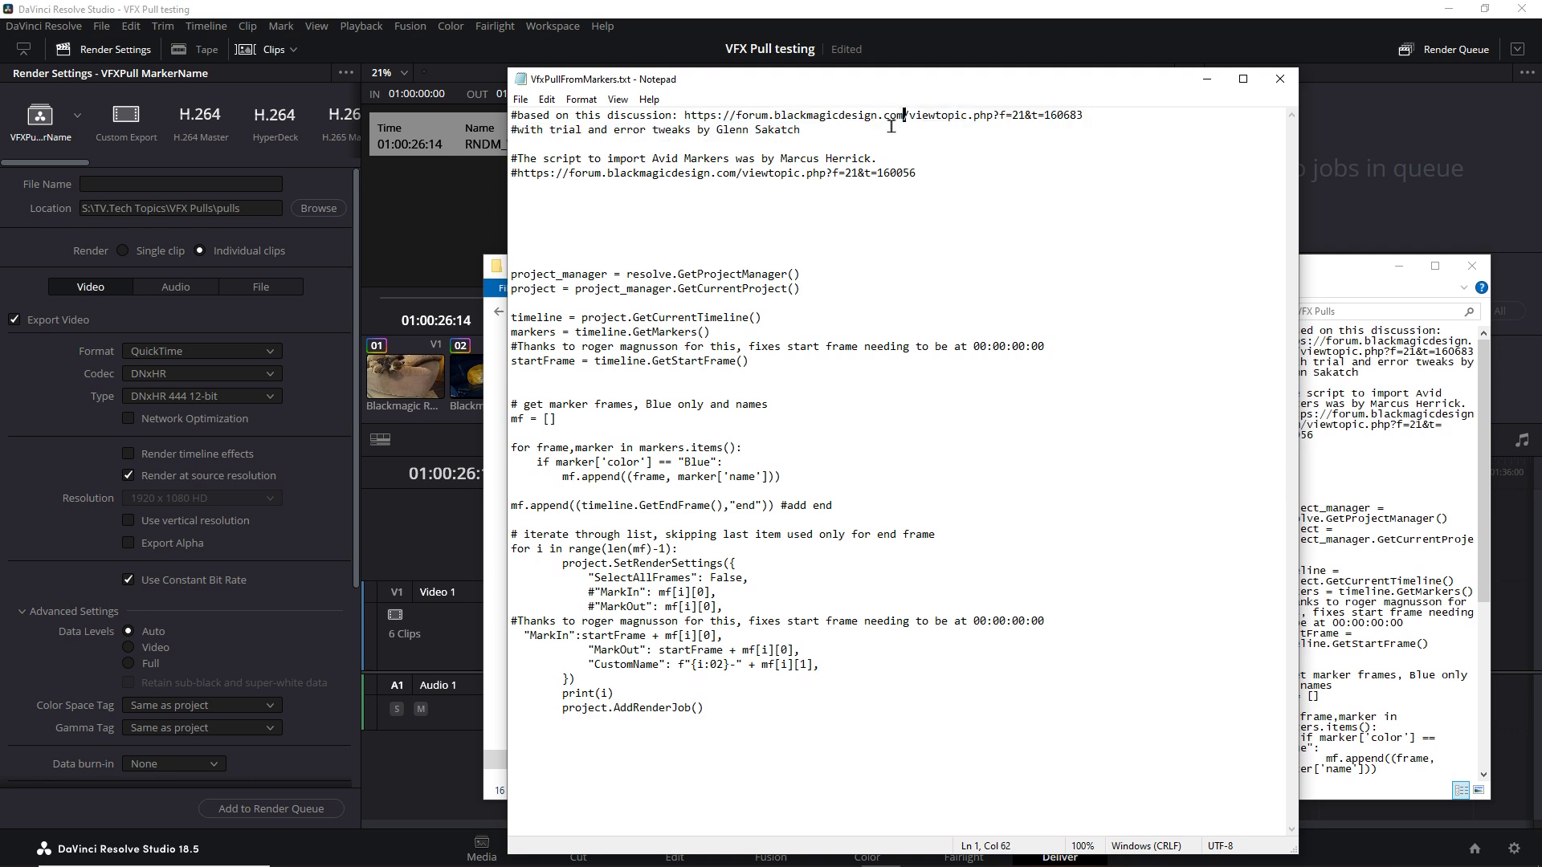
click(816, 173)
Step: Point out the 'Blue' marker colour filter, then close Notepad without editing
mouse_move(711, 463)
mouse_down()
mouse_move(675, 463)
mouse_move(689, 463)
mouse_up()
click(688, 461)
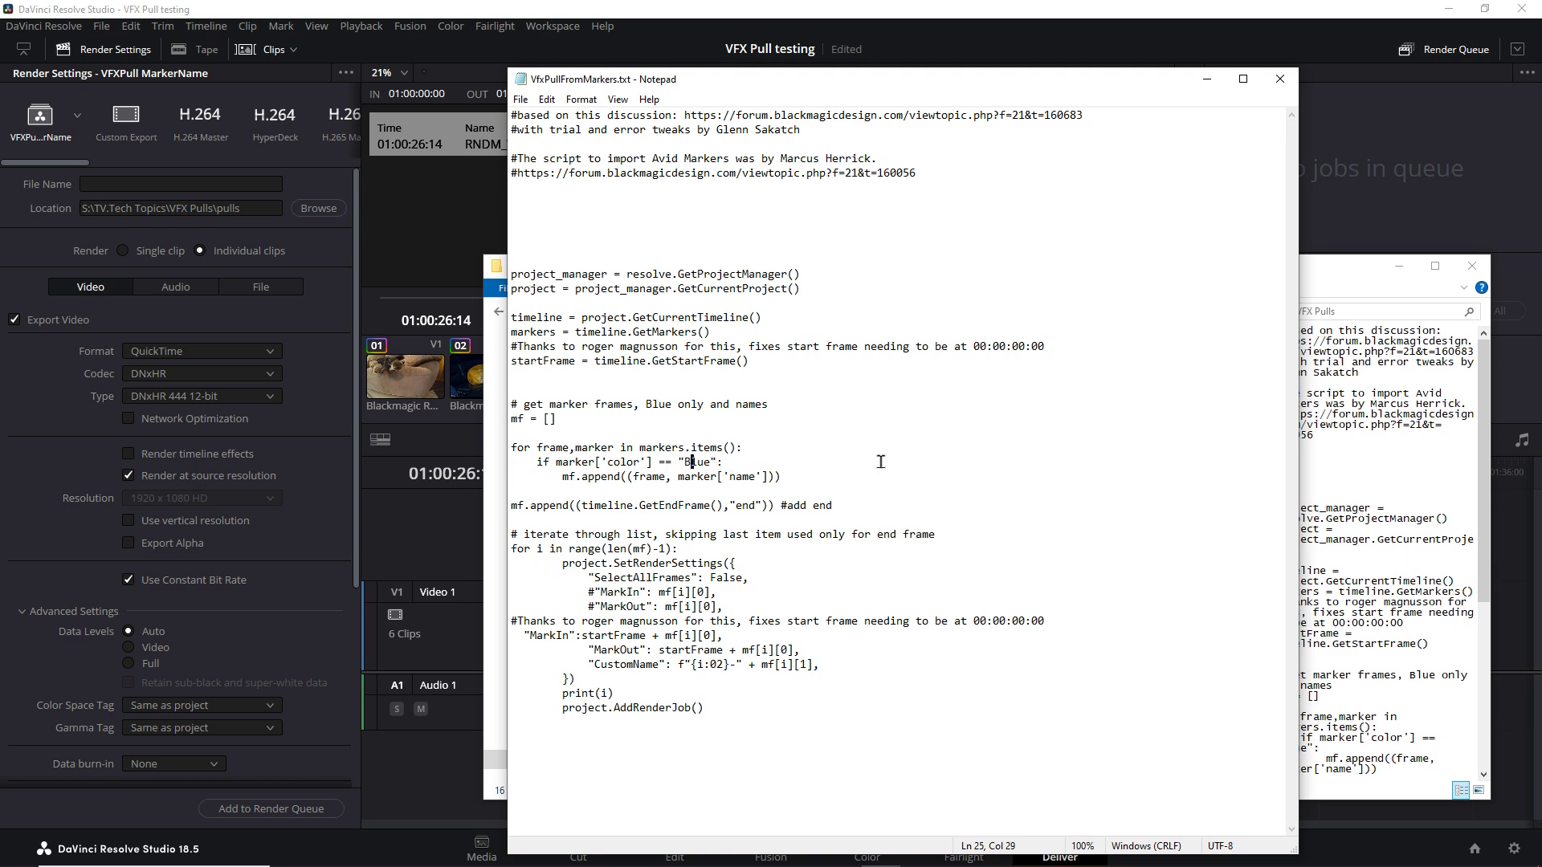
click(1280, 79)
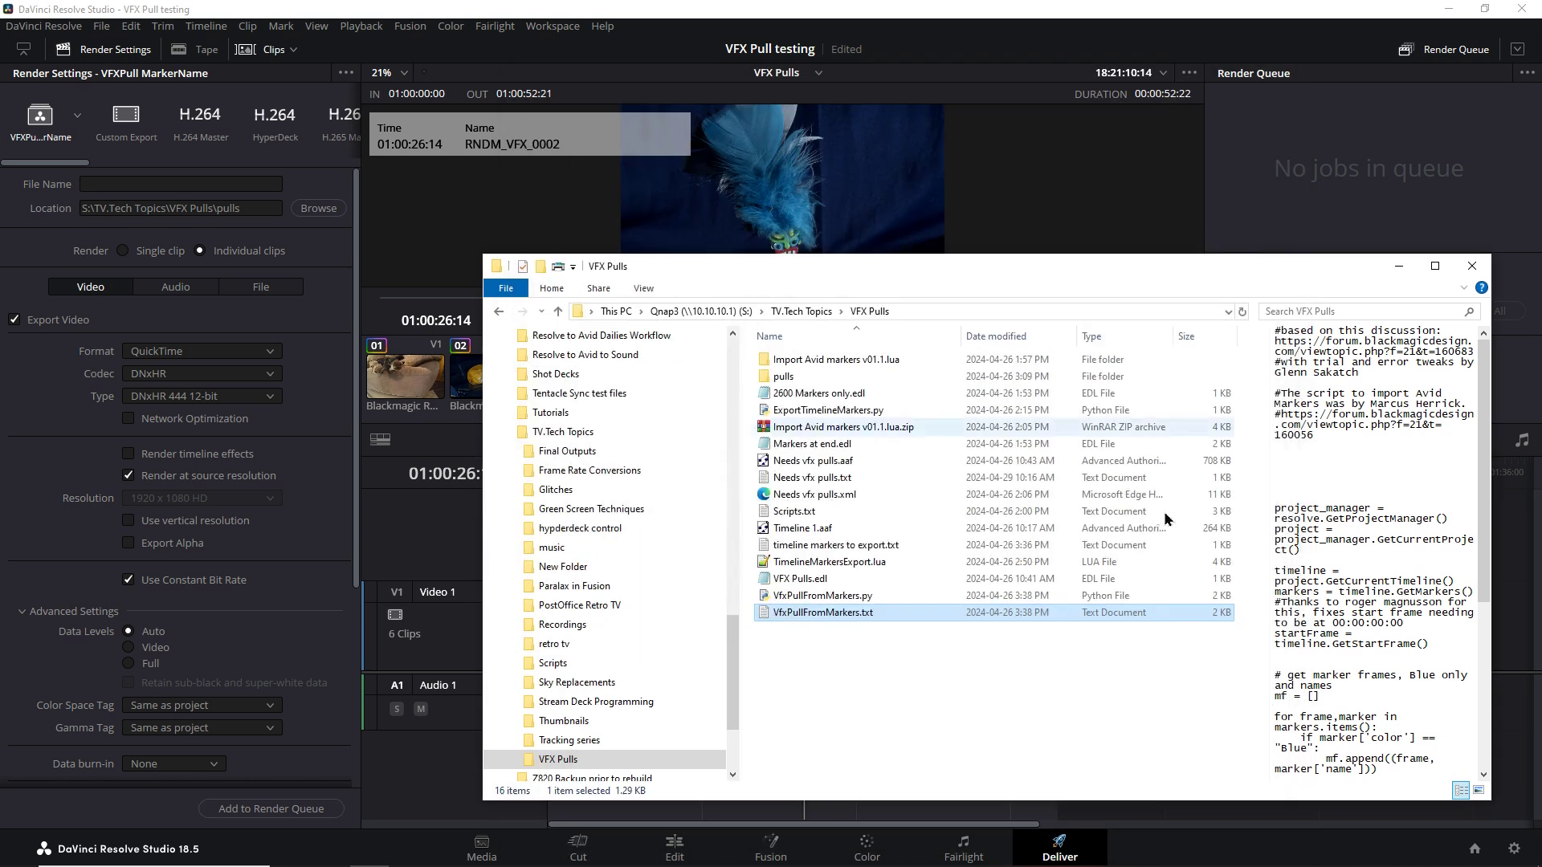
Step: In a new Explorer window, browse to C:\ProgramData\Blackmagic Design\DaVinci Resolve
click(867, 601)
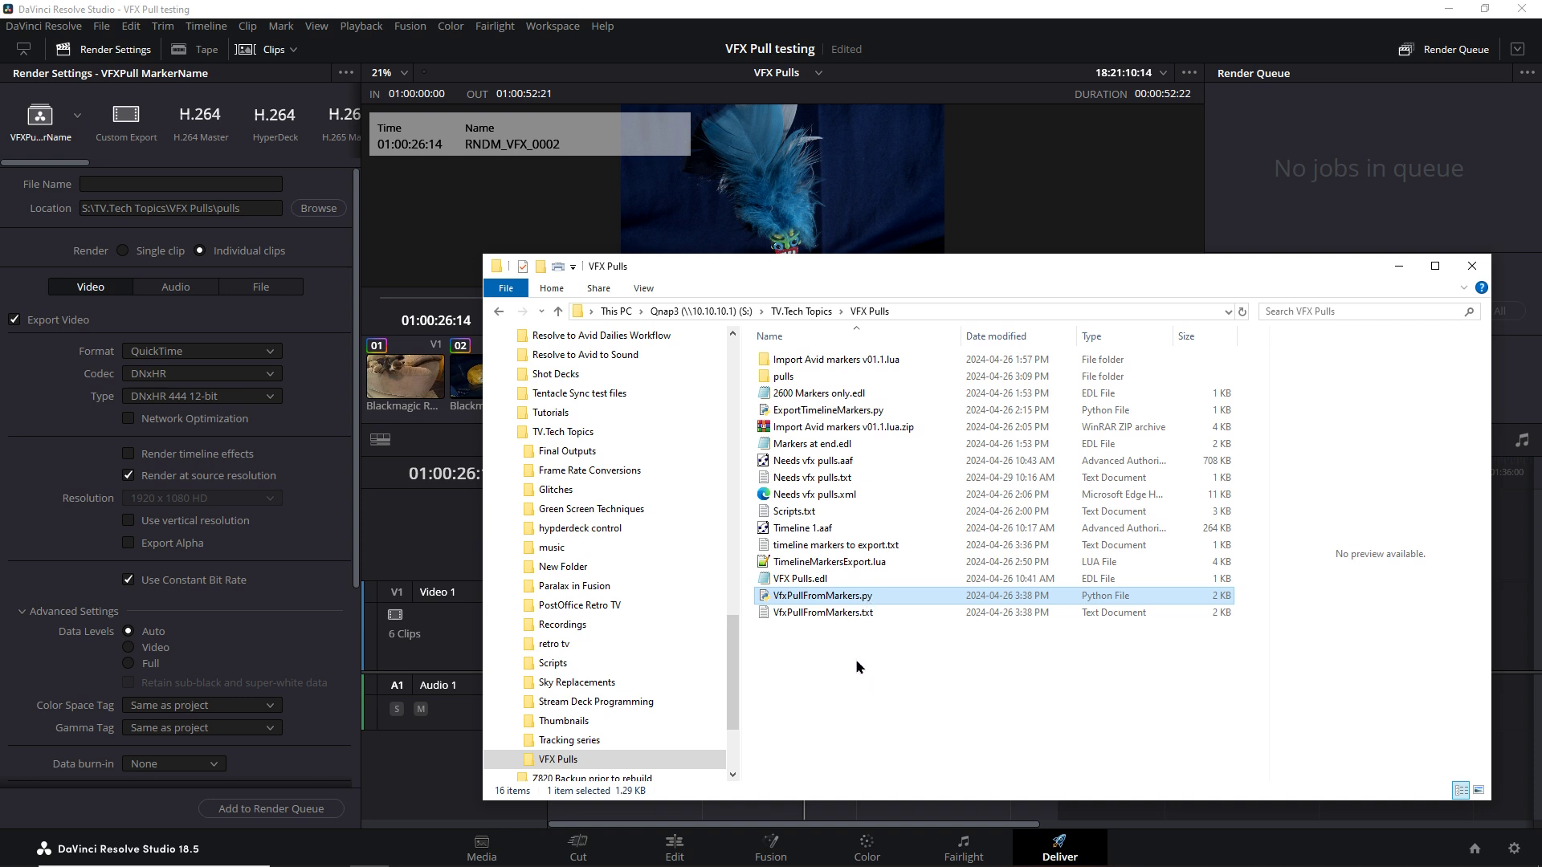
key(super+e)
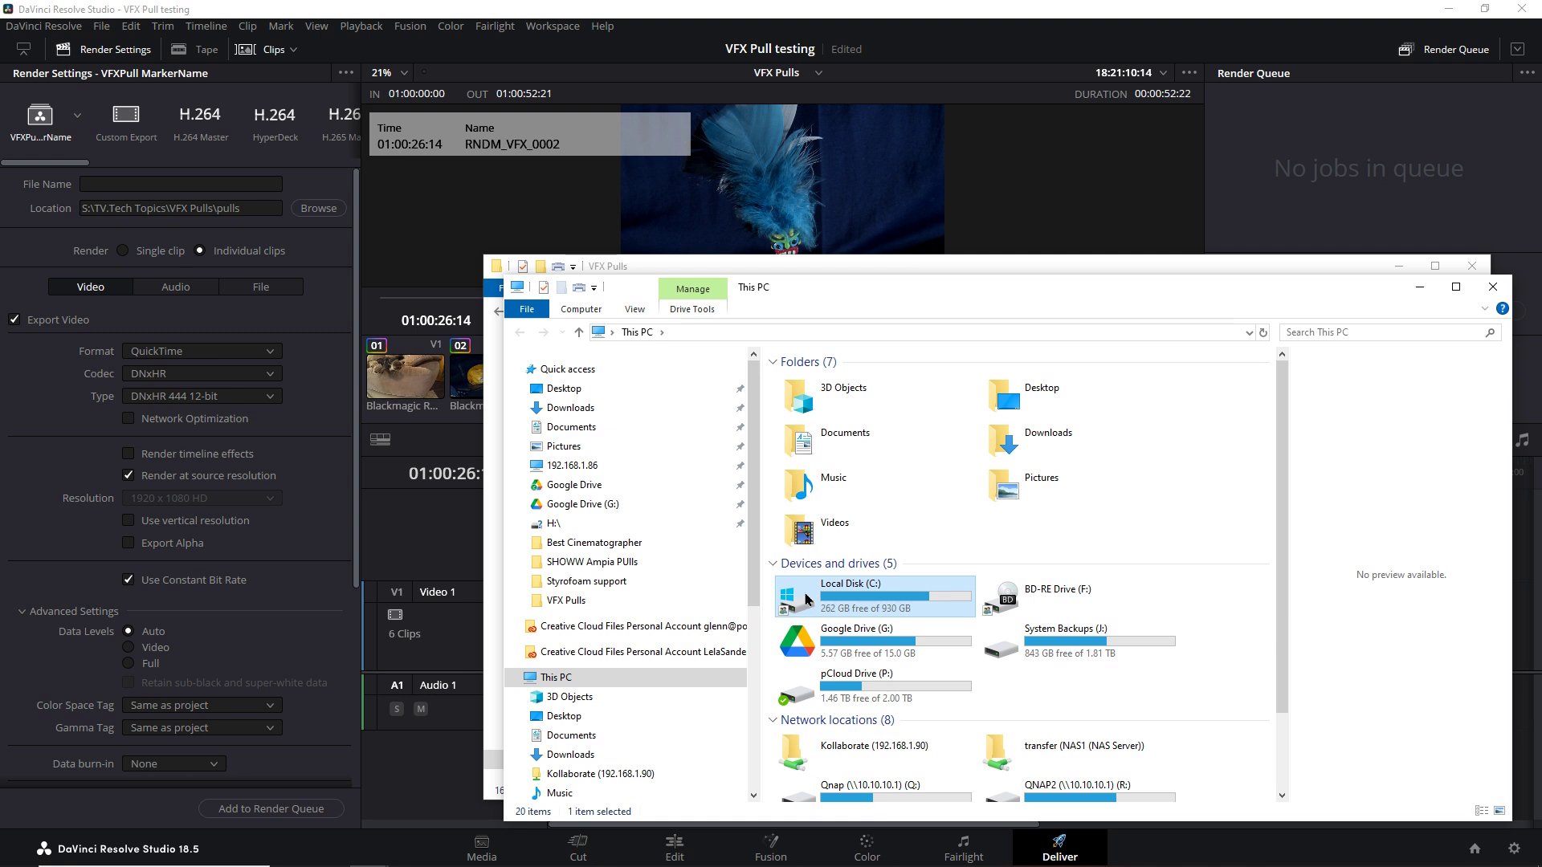
double_click(848, 598)
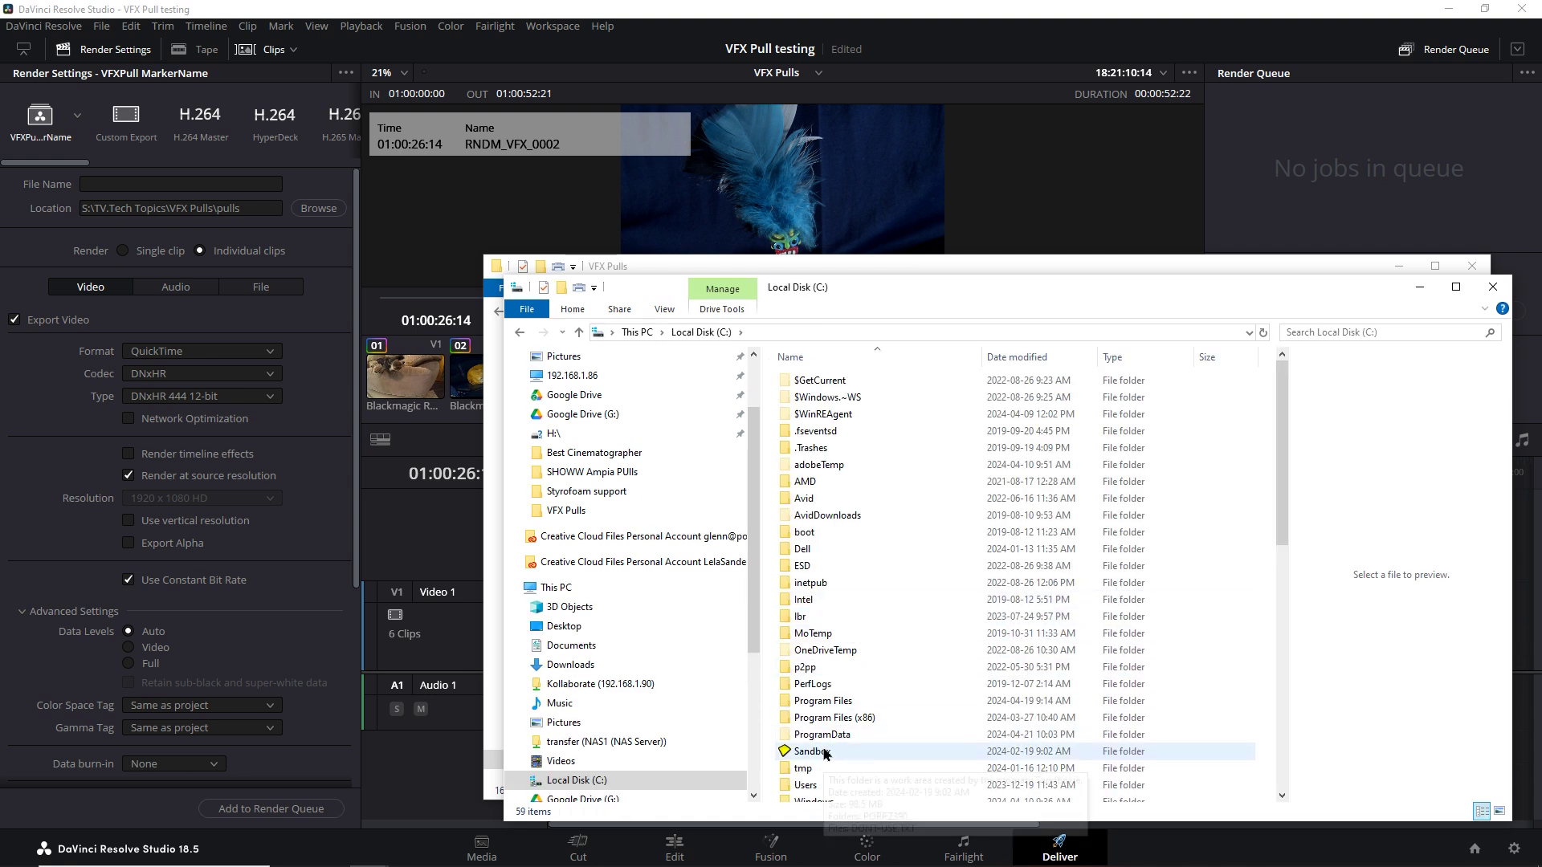
double_click(855, 734)
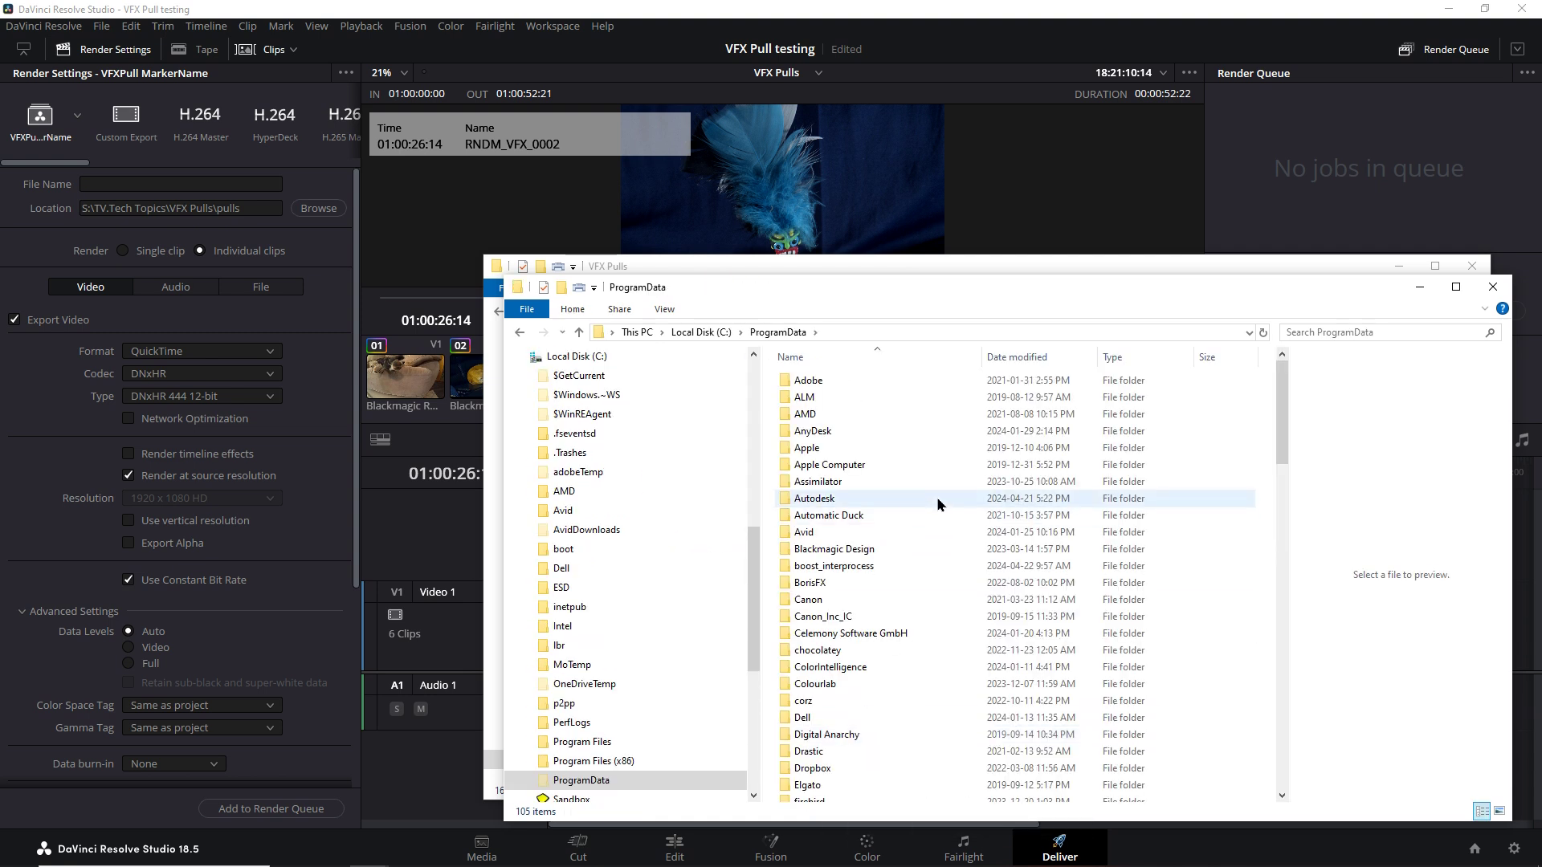
double_click(856, 549)
double_click(830, 381)
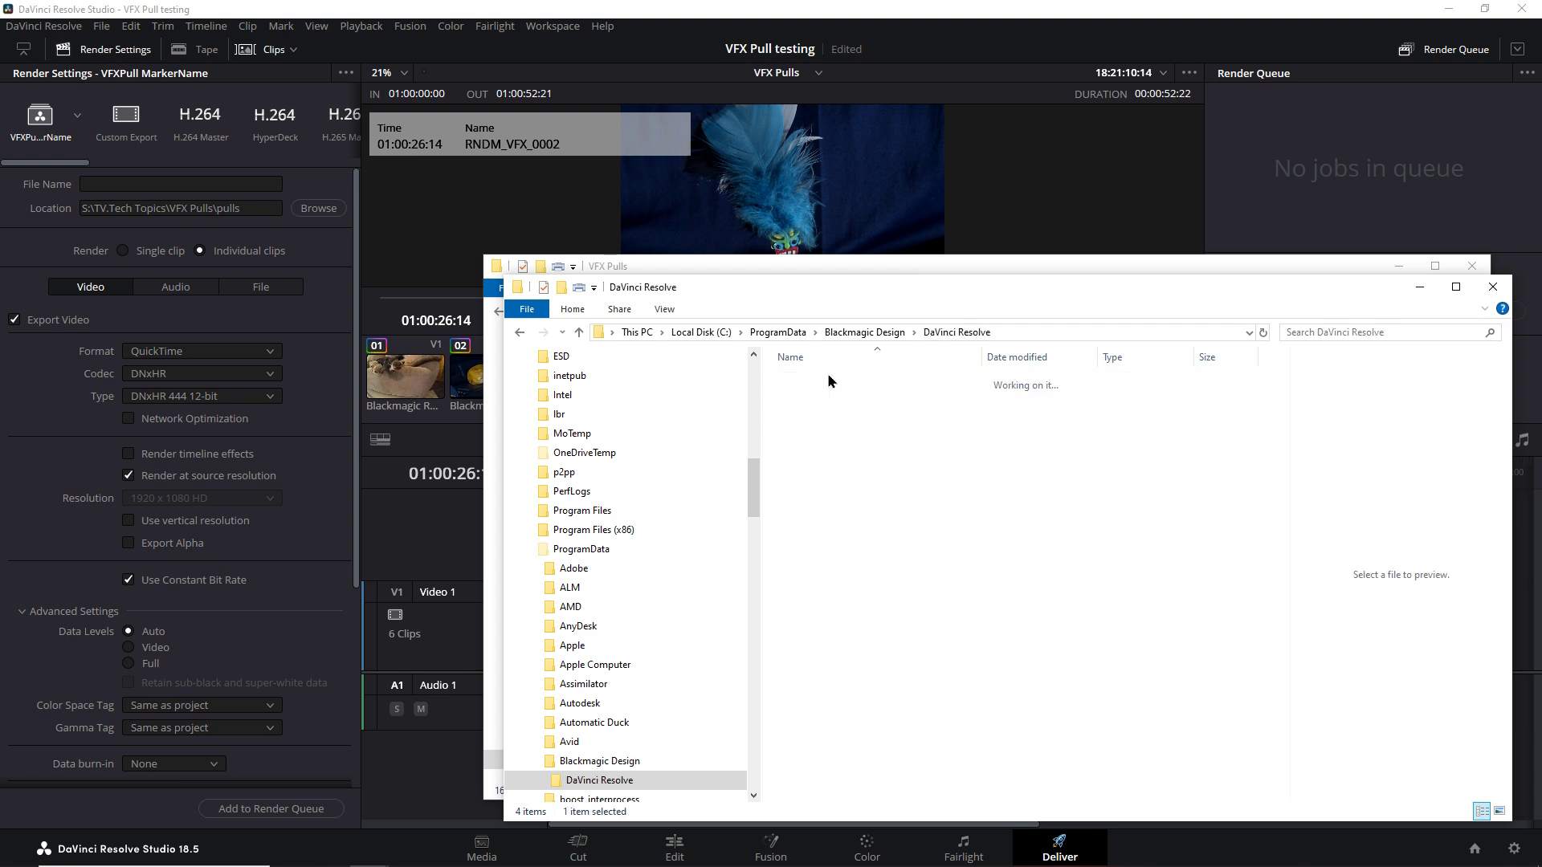
Step: Find VfxPullFromMarkers.py in Fusion\Scripts\Utility, then close both Explorer windows
click(810, 383)
double_click(810, 383)
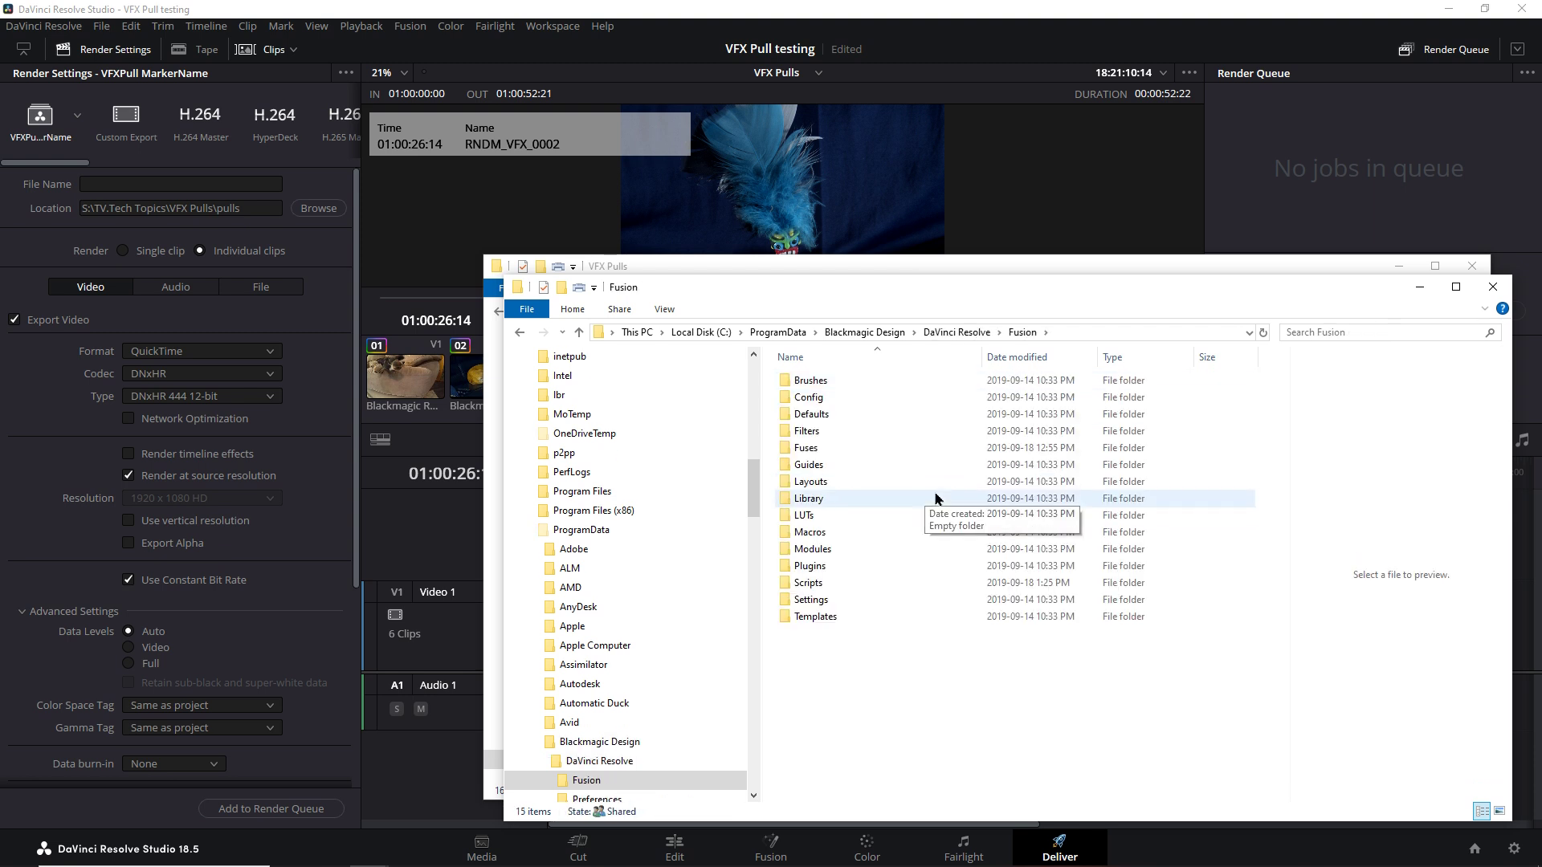
double_click(811, 585)
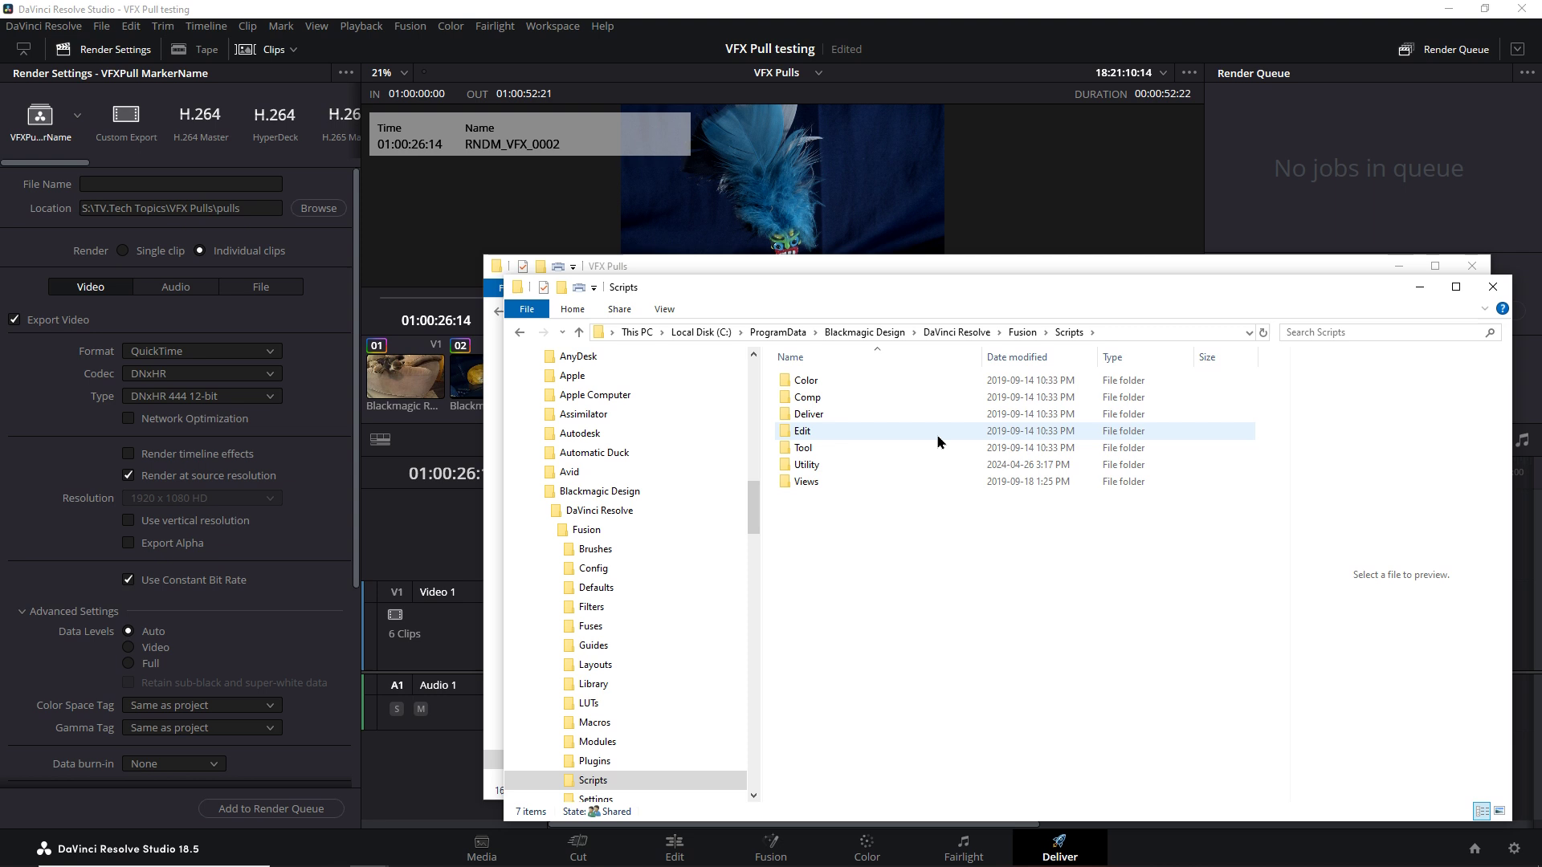
double_click(808, 465)
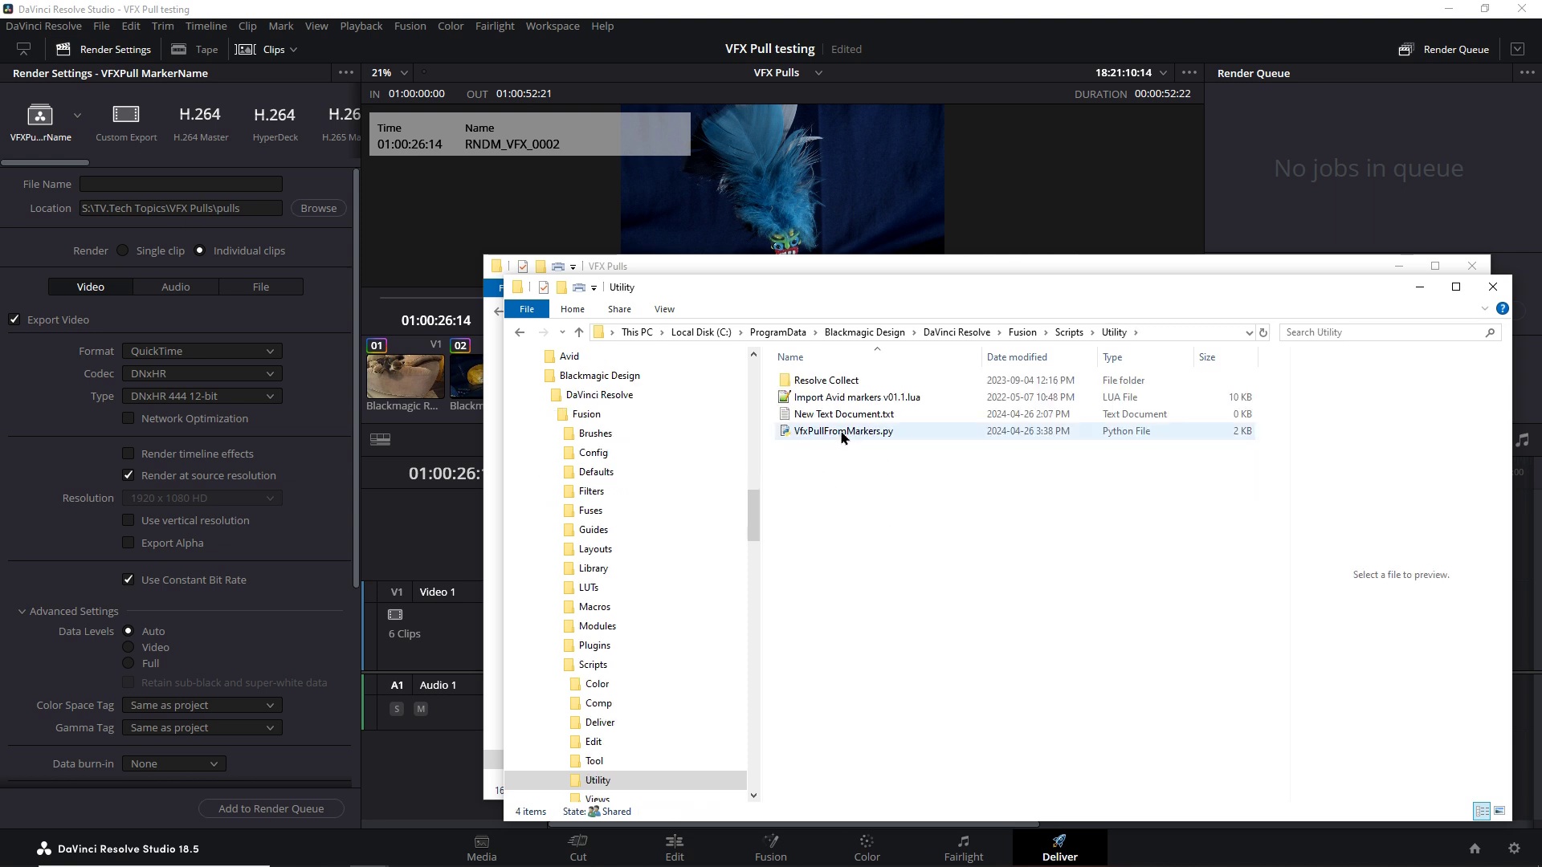
click(899, 432)
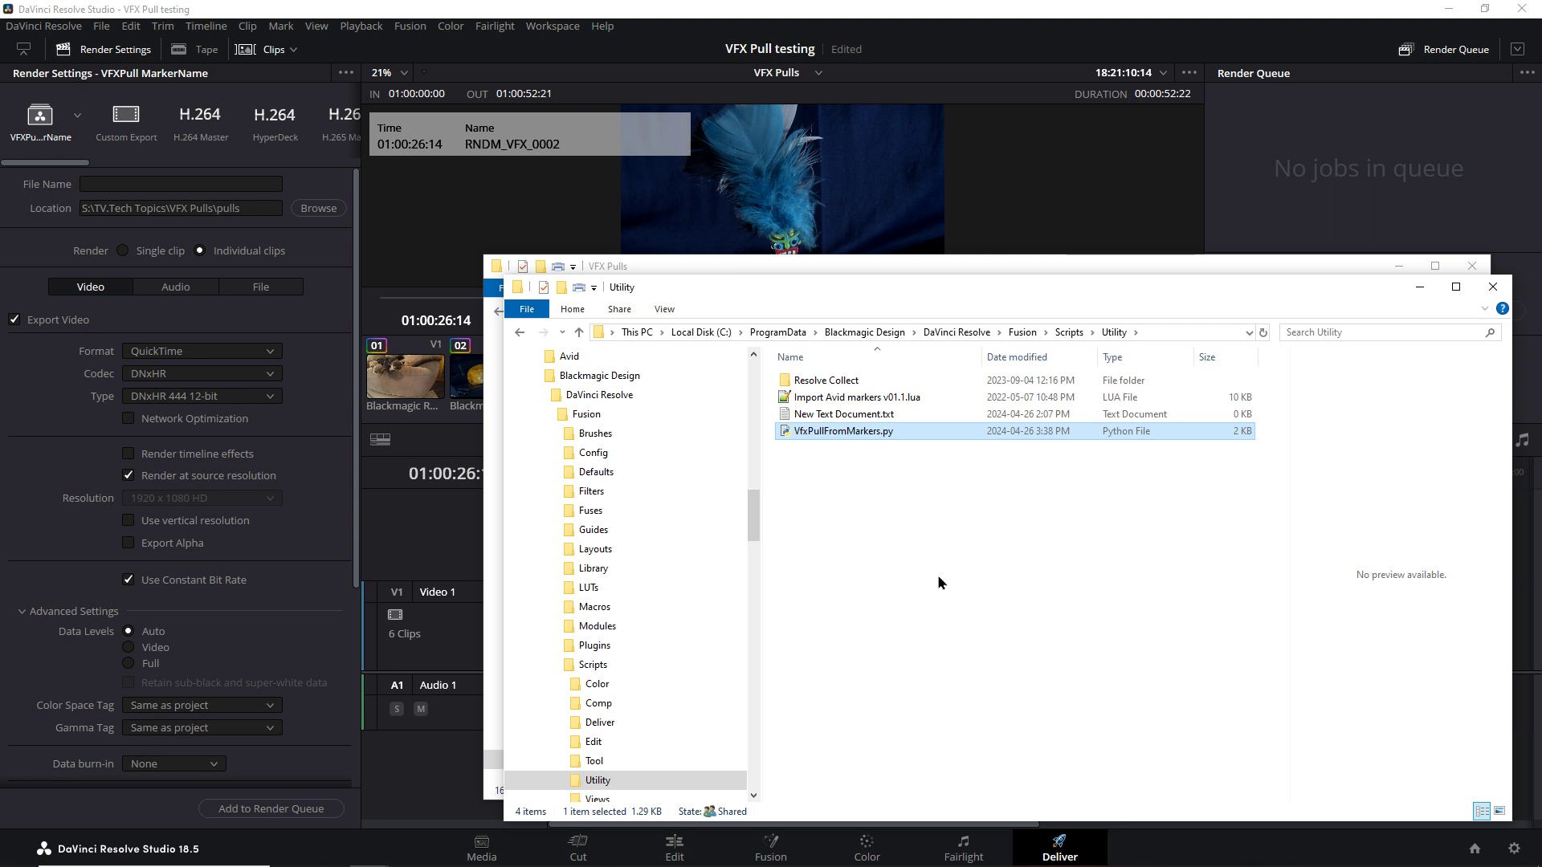
click(1492, 287)
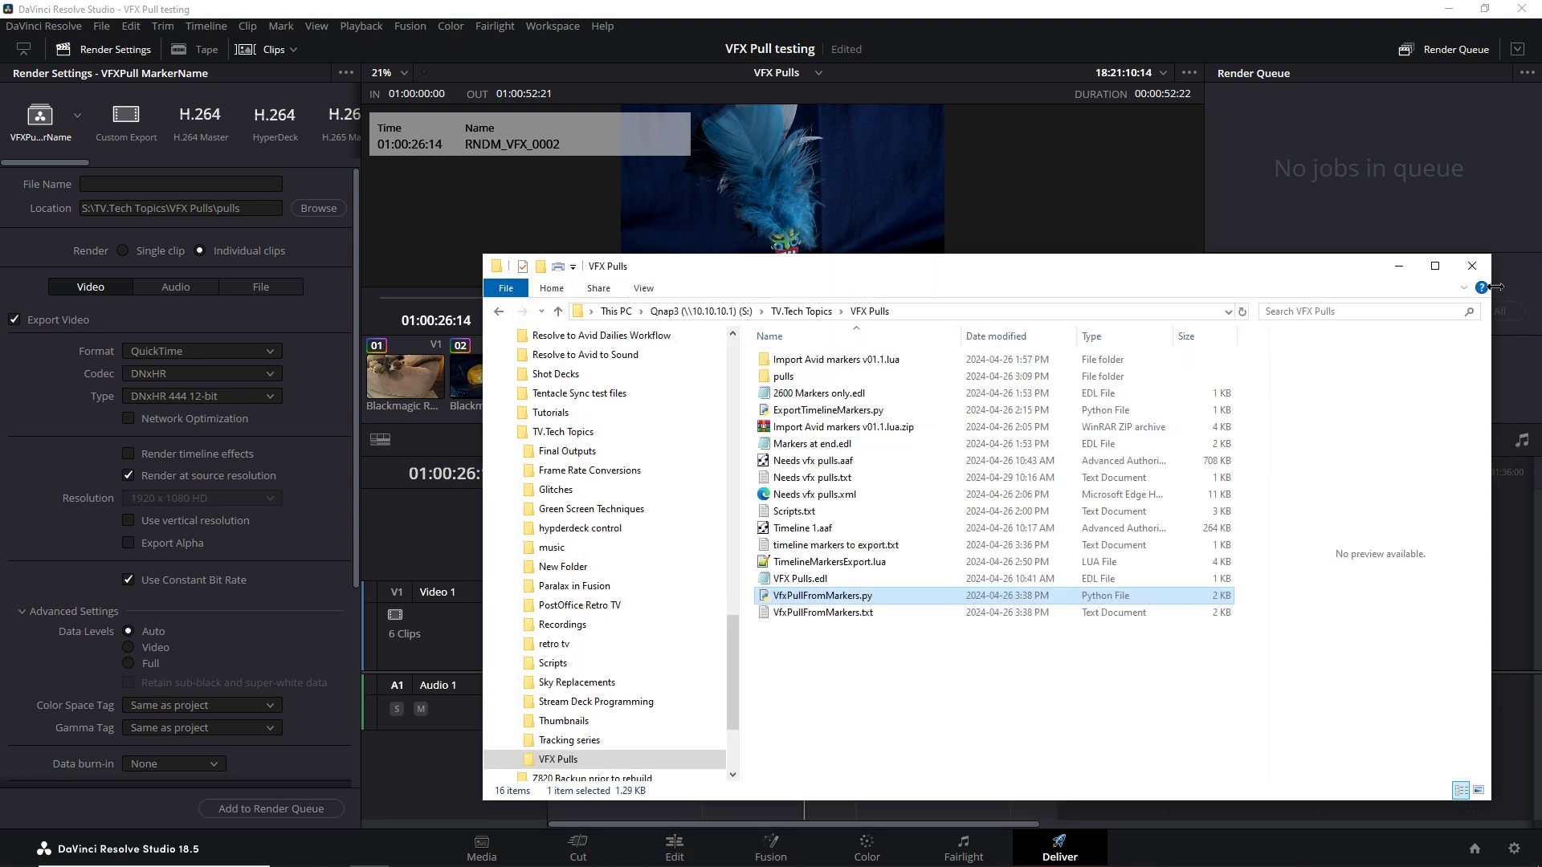
click(1473, 266)
Step: Run Workspace > Scripts > VfxPullFromMarkers to queue one render job per marker
click(552, 26)
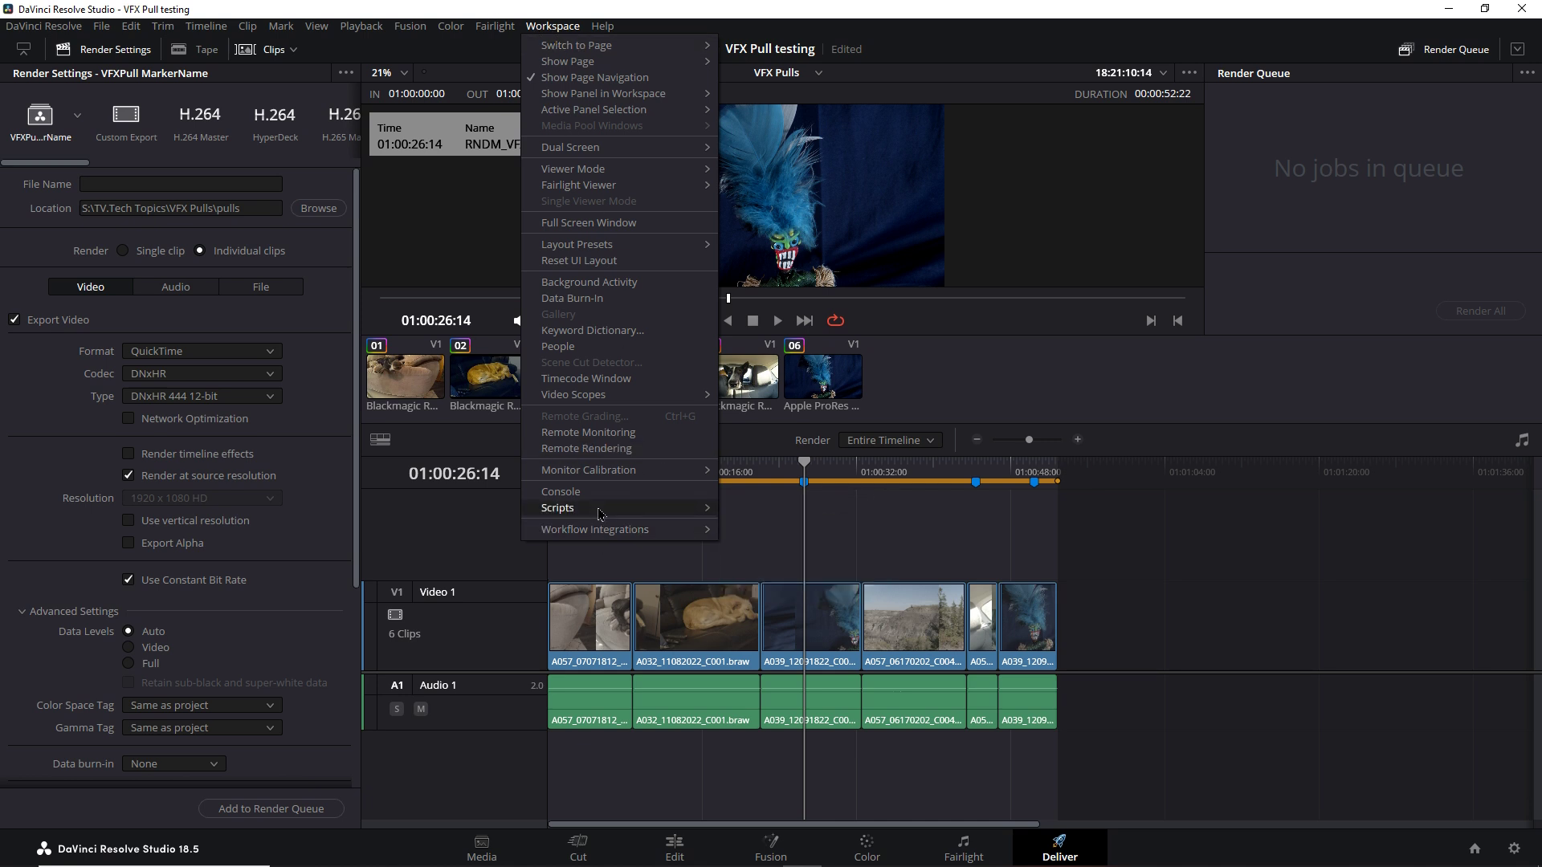
mouse_move(600, 508)
click(558, 29)
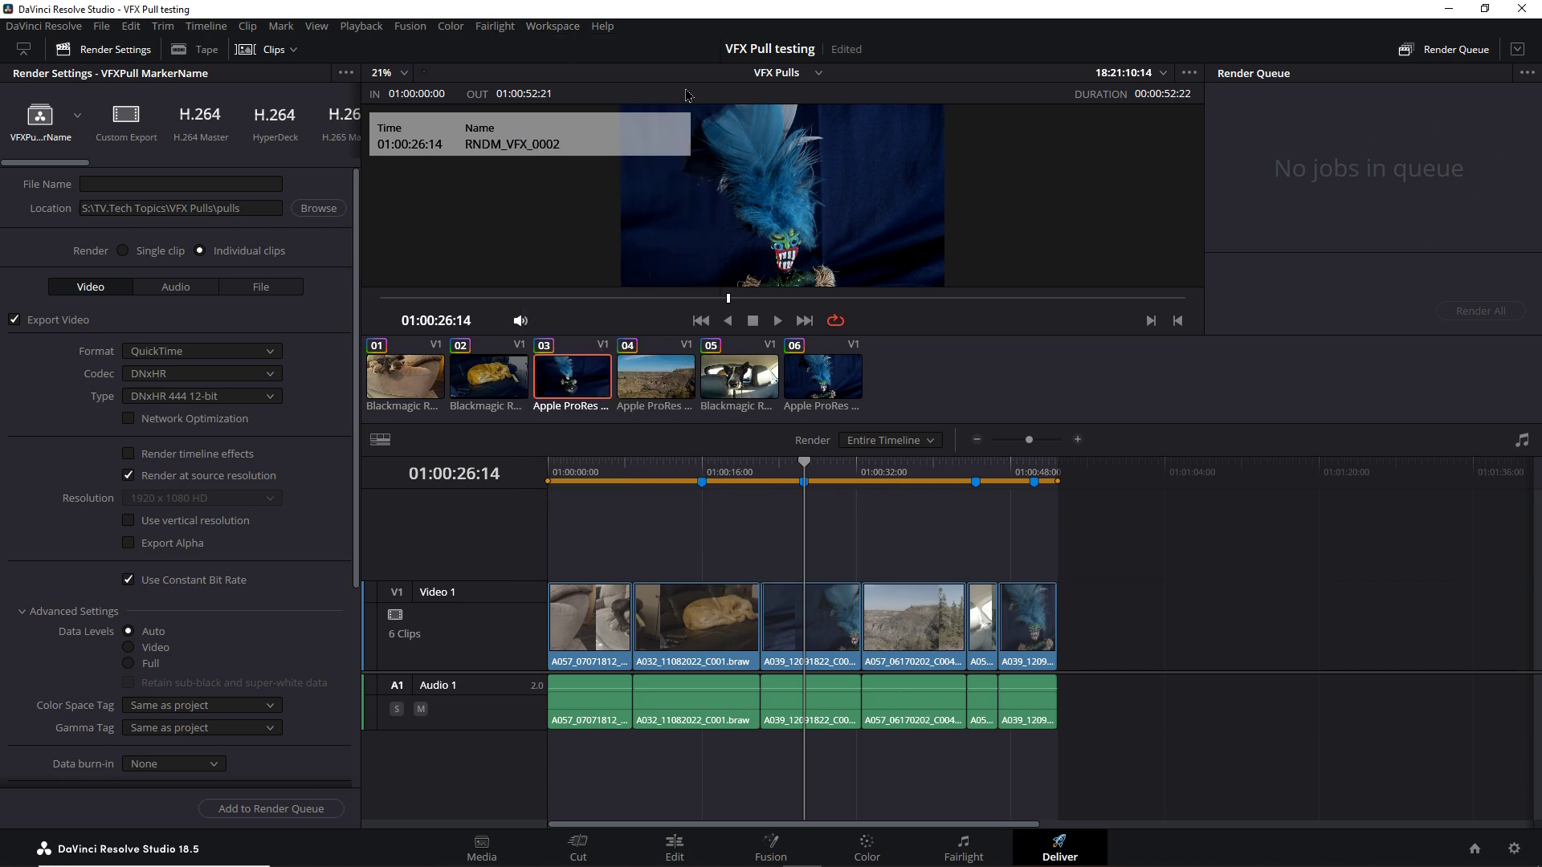
click(553, 26)
mouse_move(595, 516)
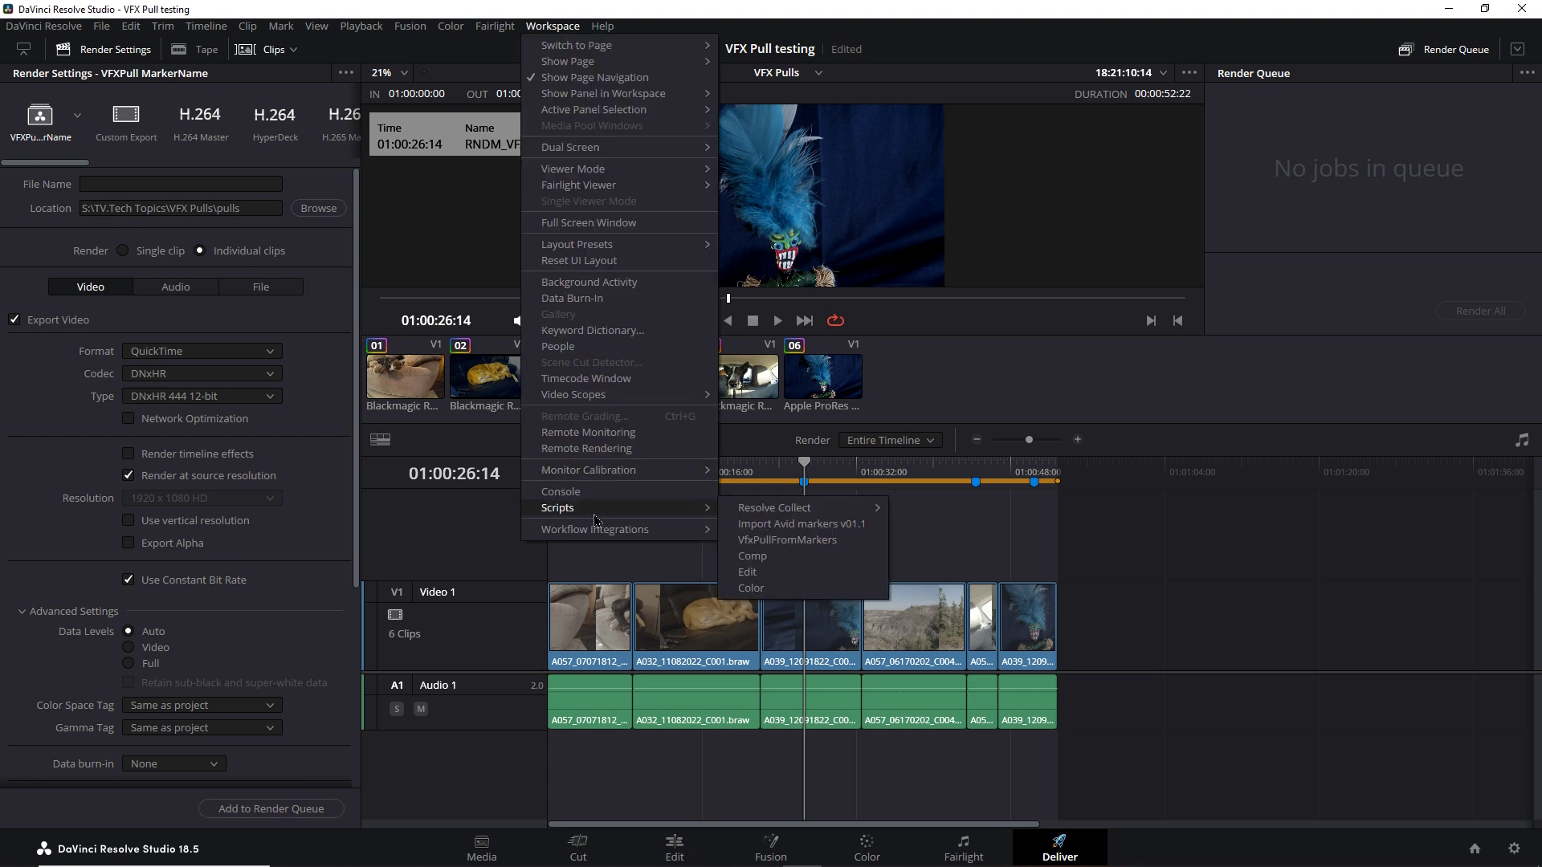
click(797, 541)
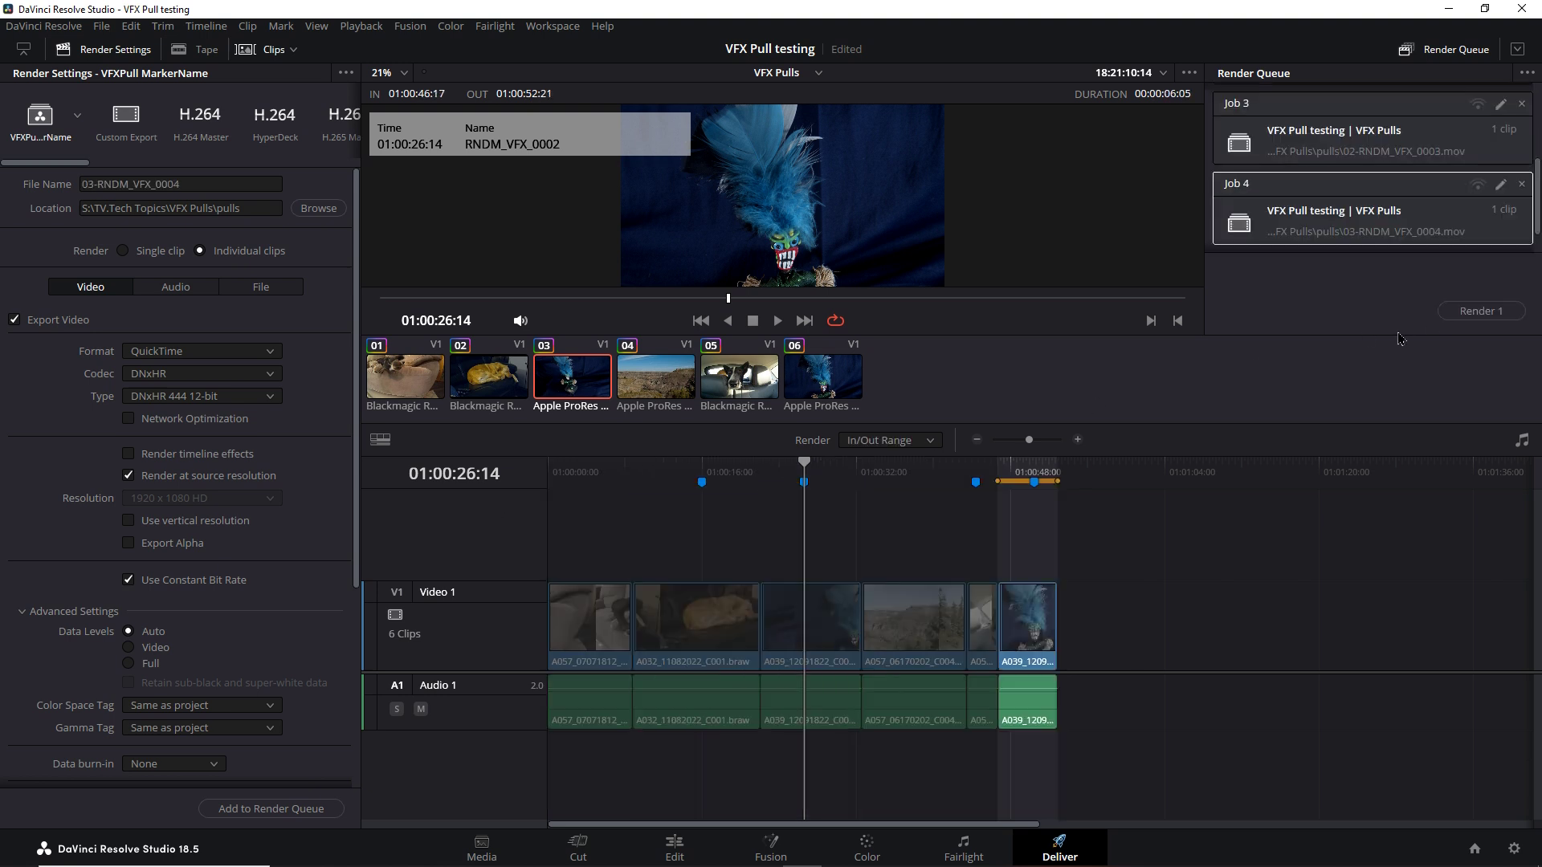
Step: Check the marked shots up to RNDM_VFX_0002 on the timeline, then load Job 1's settings
drag(1369, 337, 1370, 486)
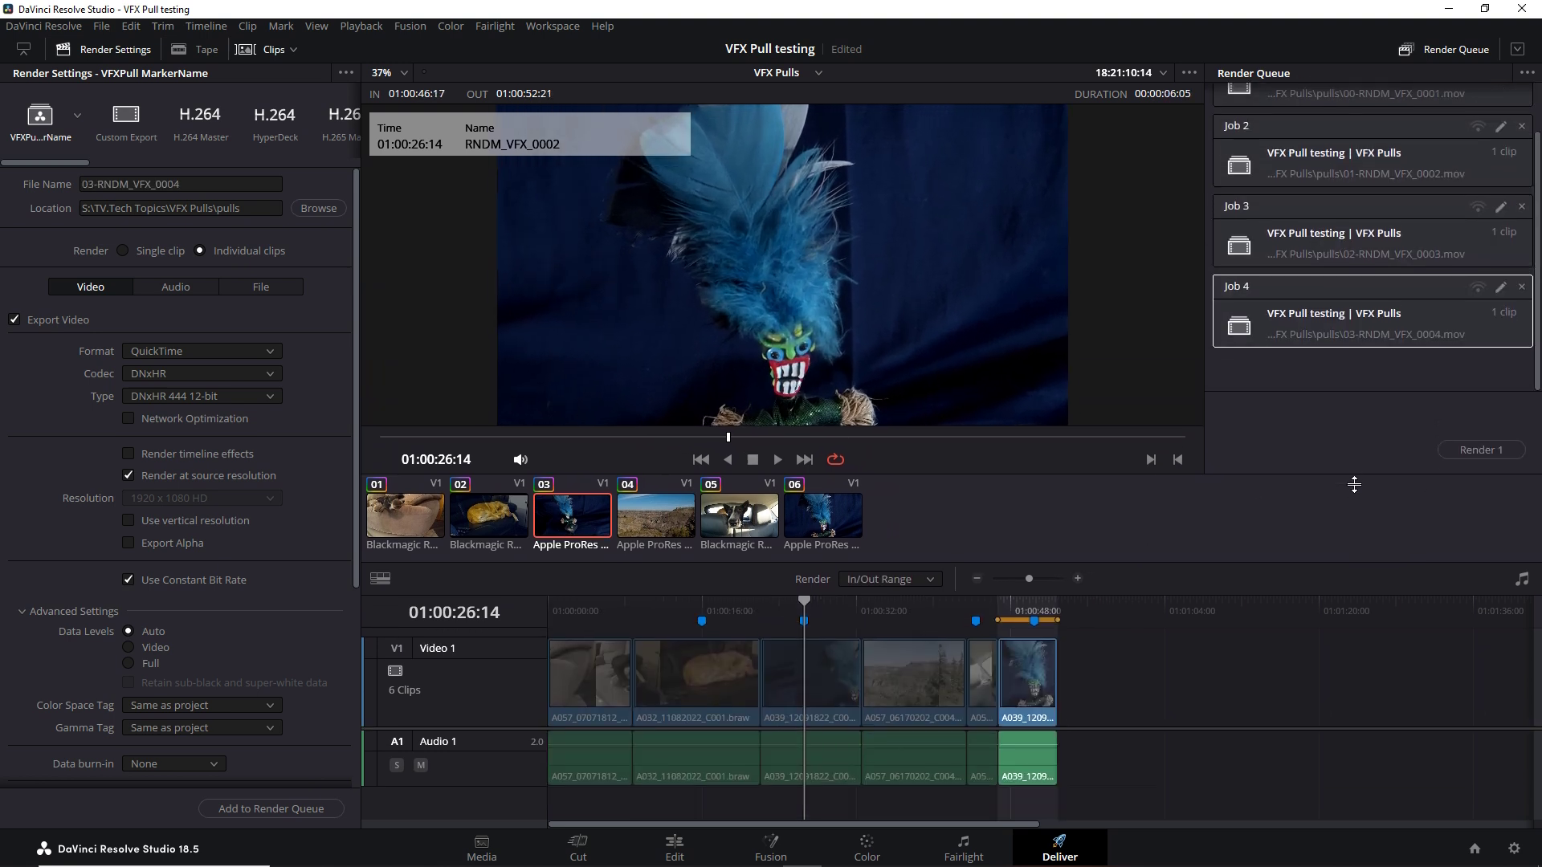
click(564, 635)
click(677, 679)
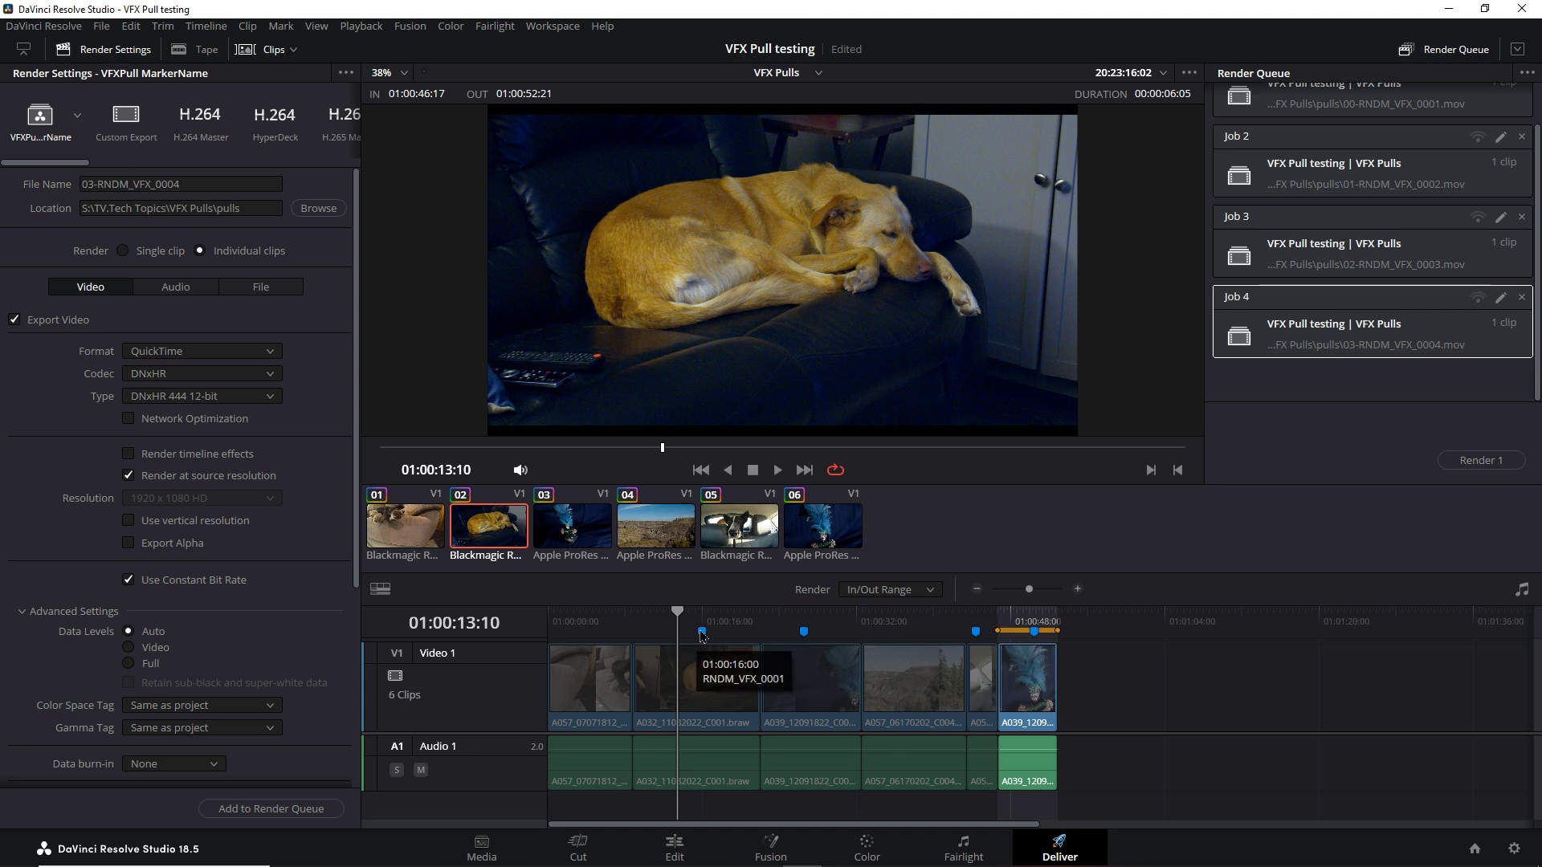
click(804, 631)
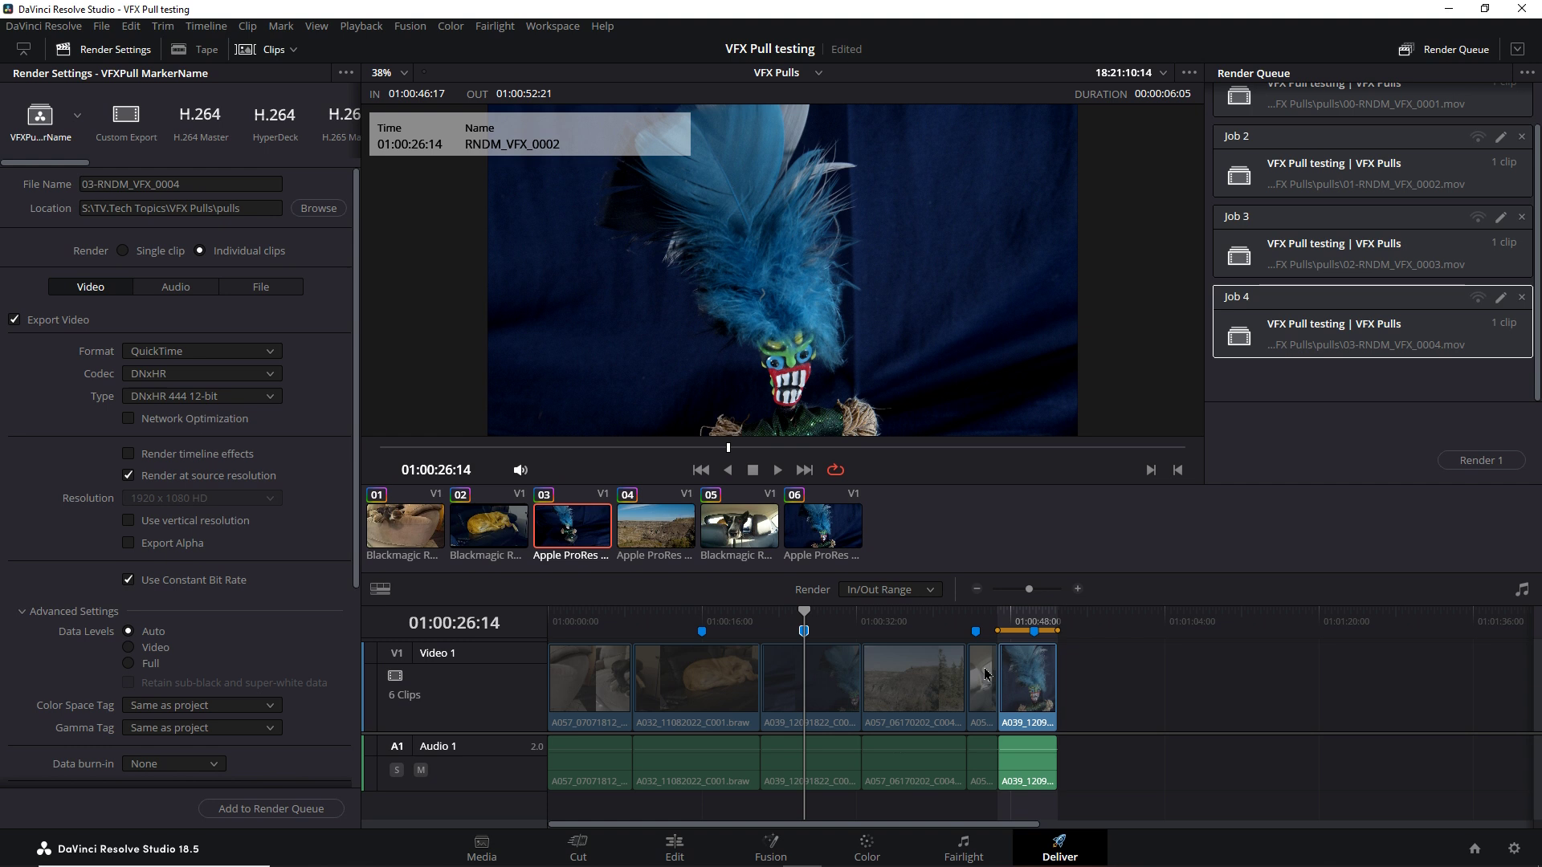
scroll(1455, 239, up, 1)
click(1429, 137)
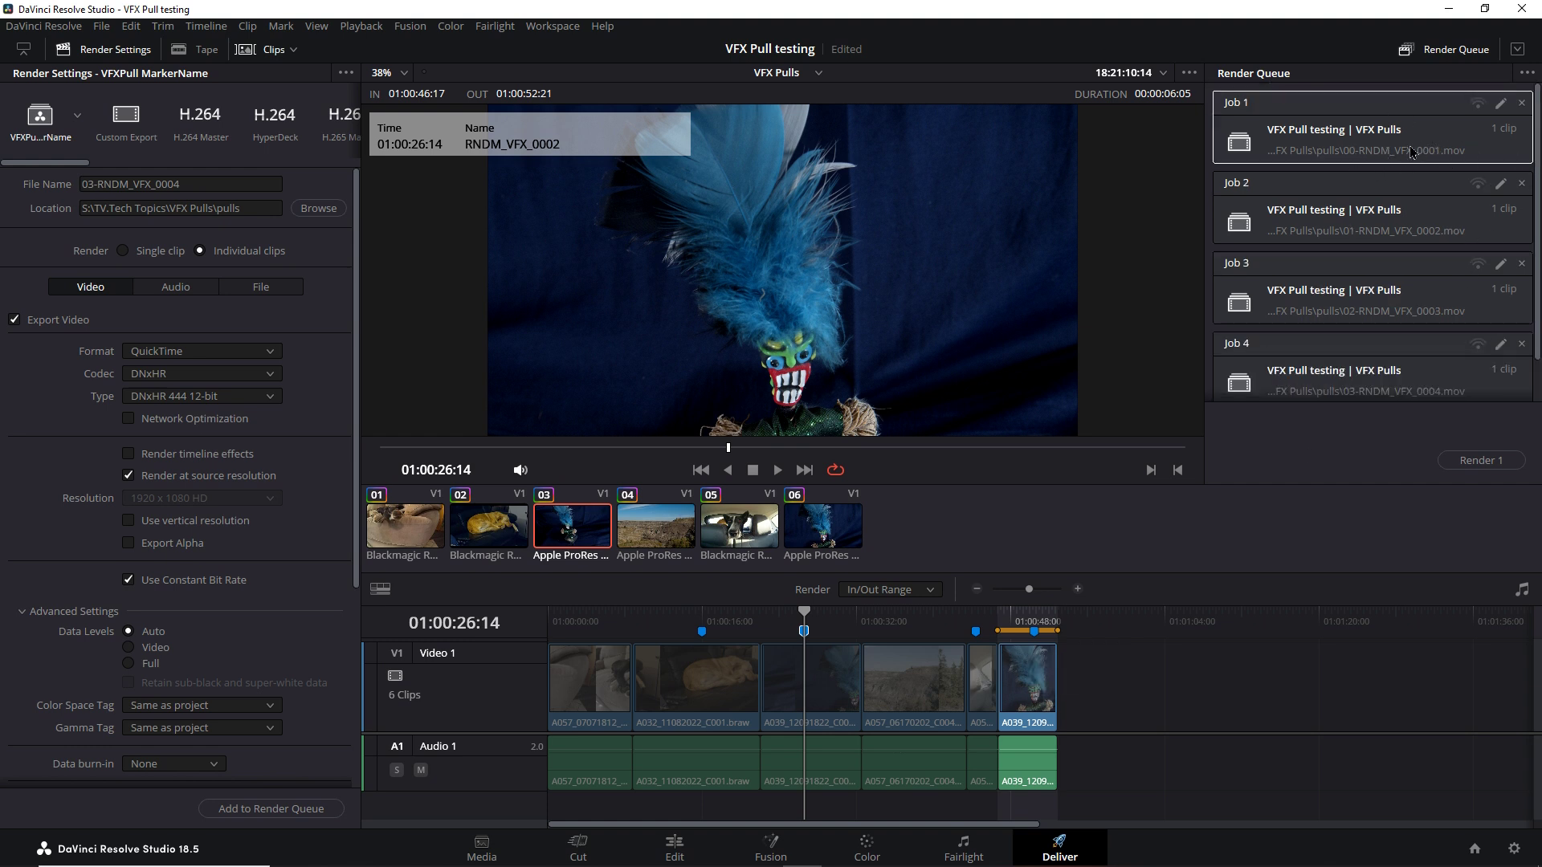
click(1501, 105)
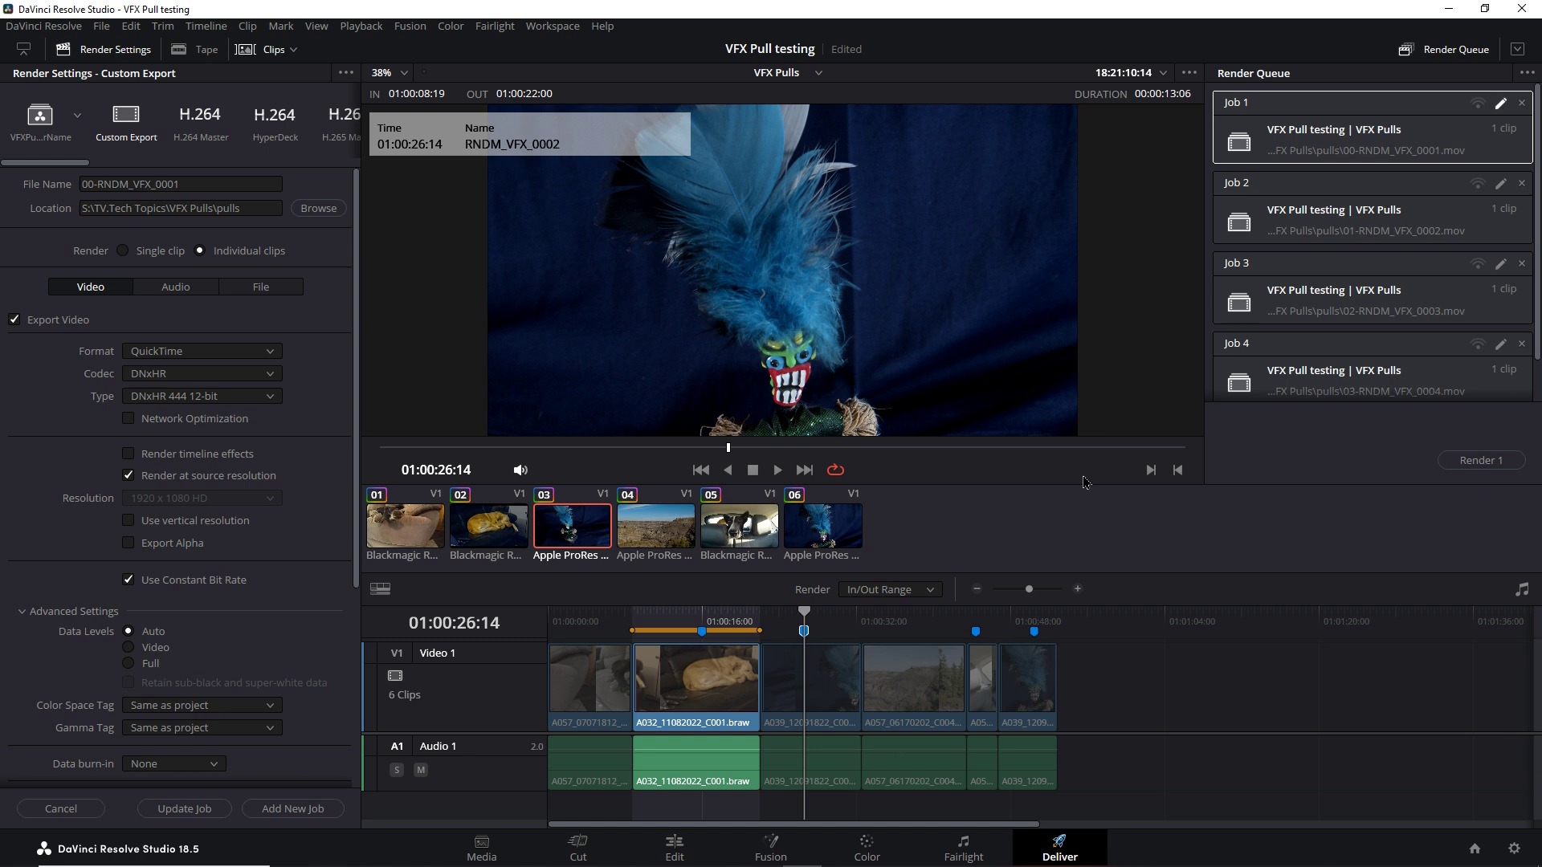
Step: Inspect Job 4, then delete Jobs 4, 3, 2 and 1 to empty the render queue
click(1510, 348)
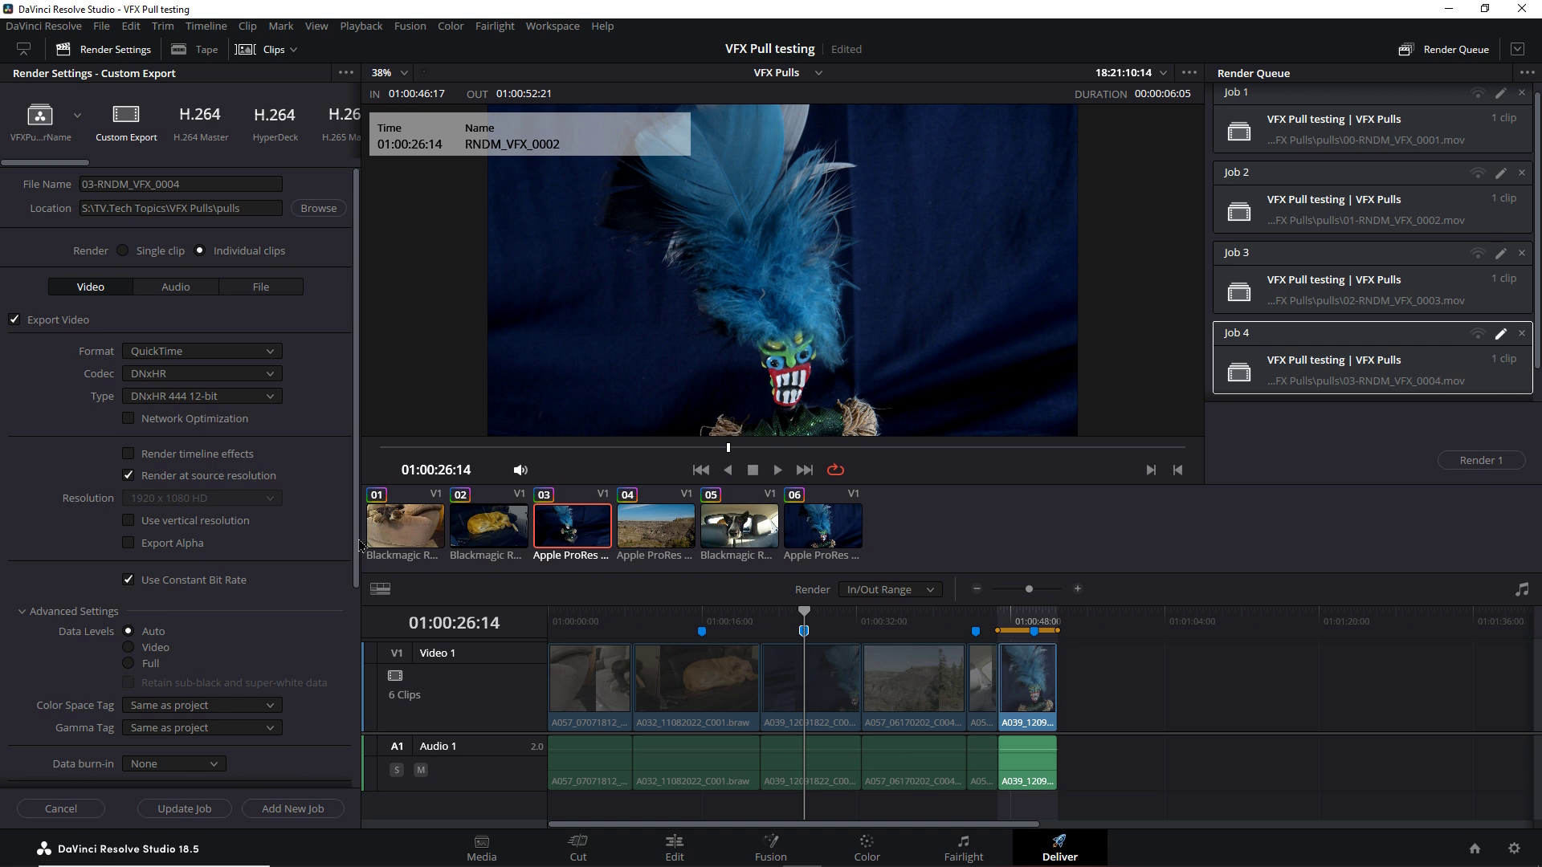
drag(354, 567, 369, 784)
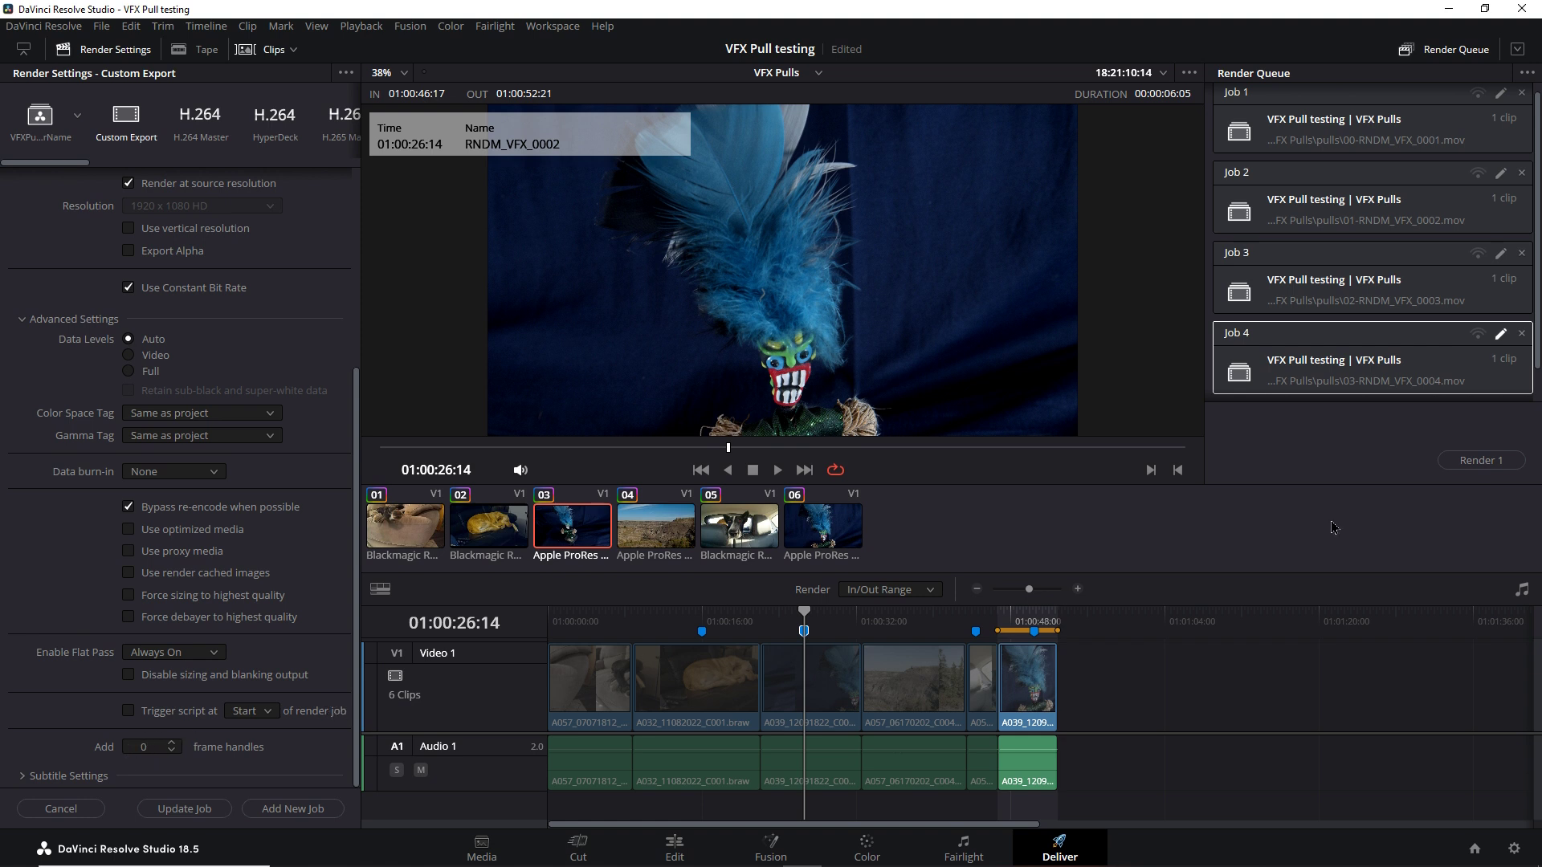
click(1522, 335)
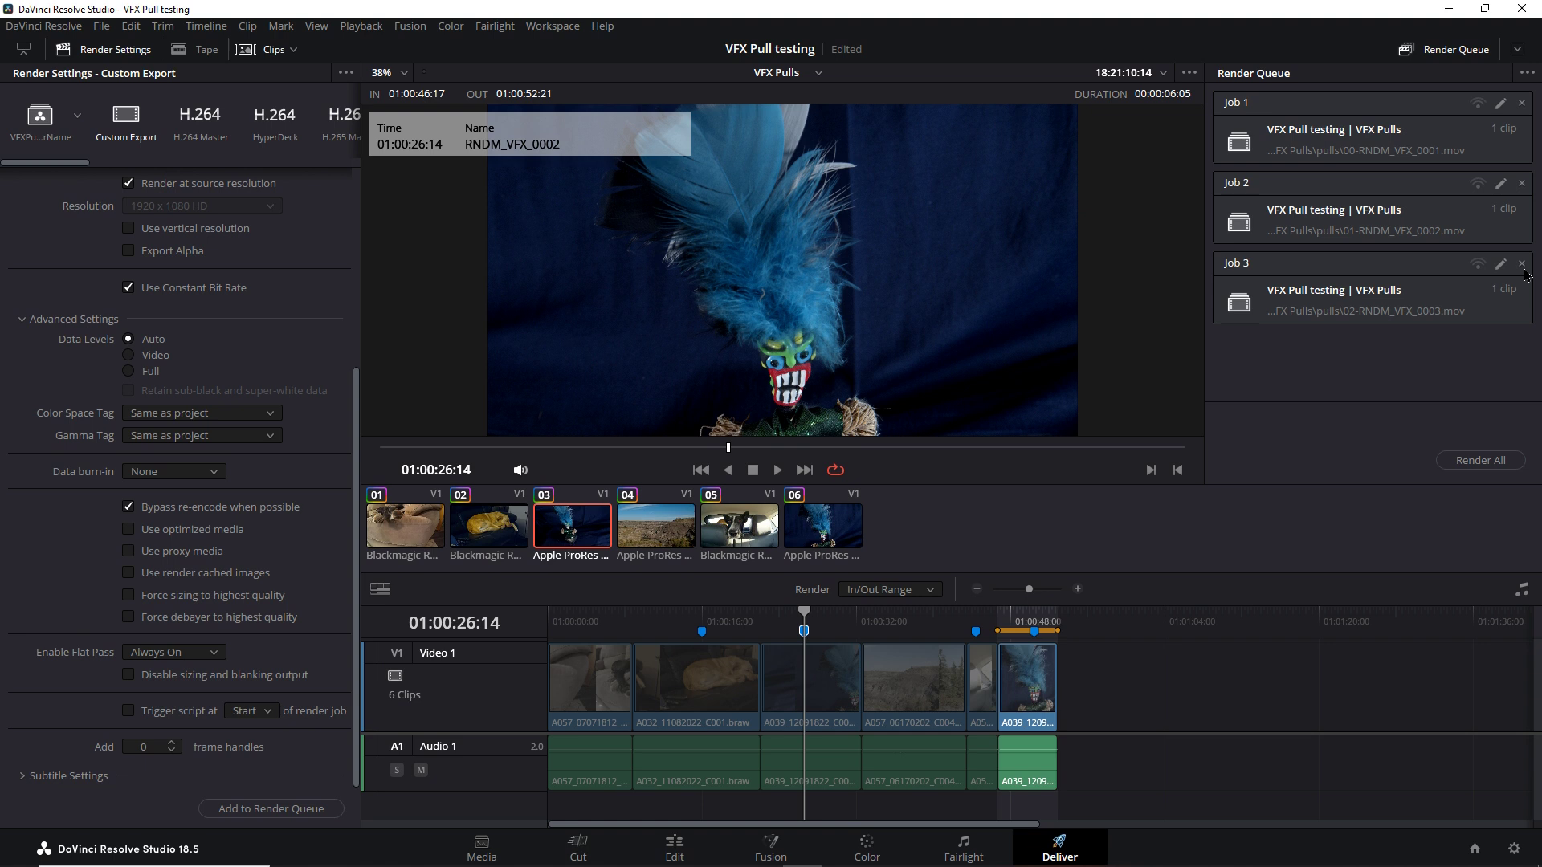
click(1526, 274)
click(1524, 268)
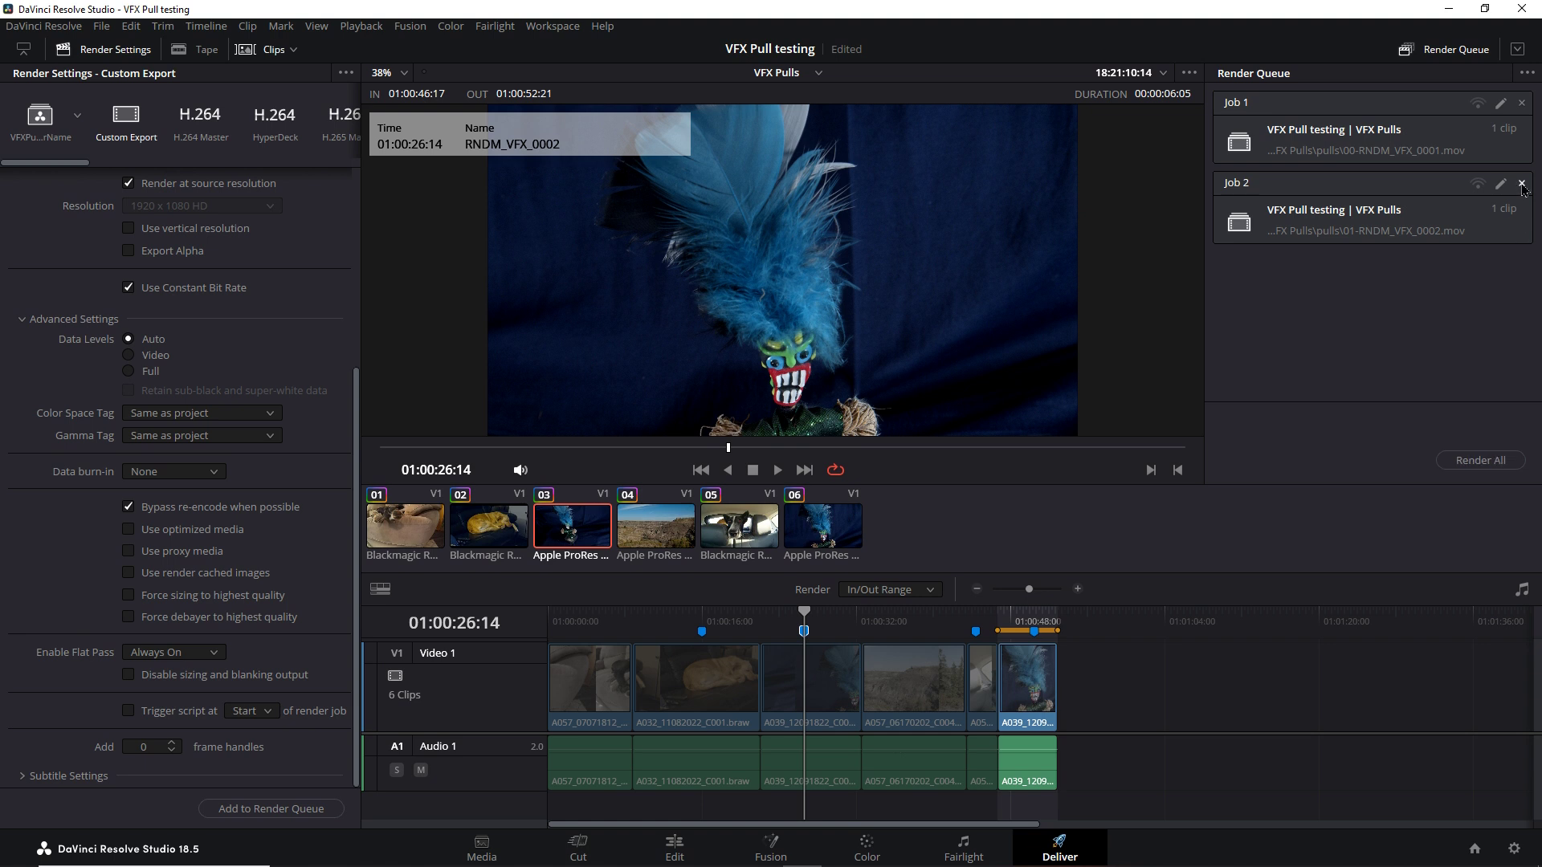
click(1522, 184)
click(1522, 104)
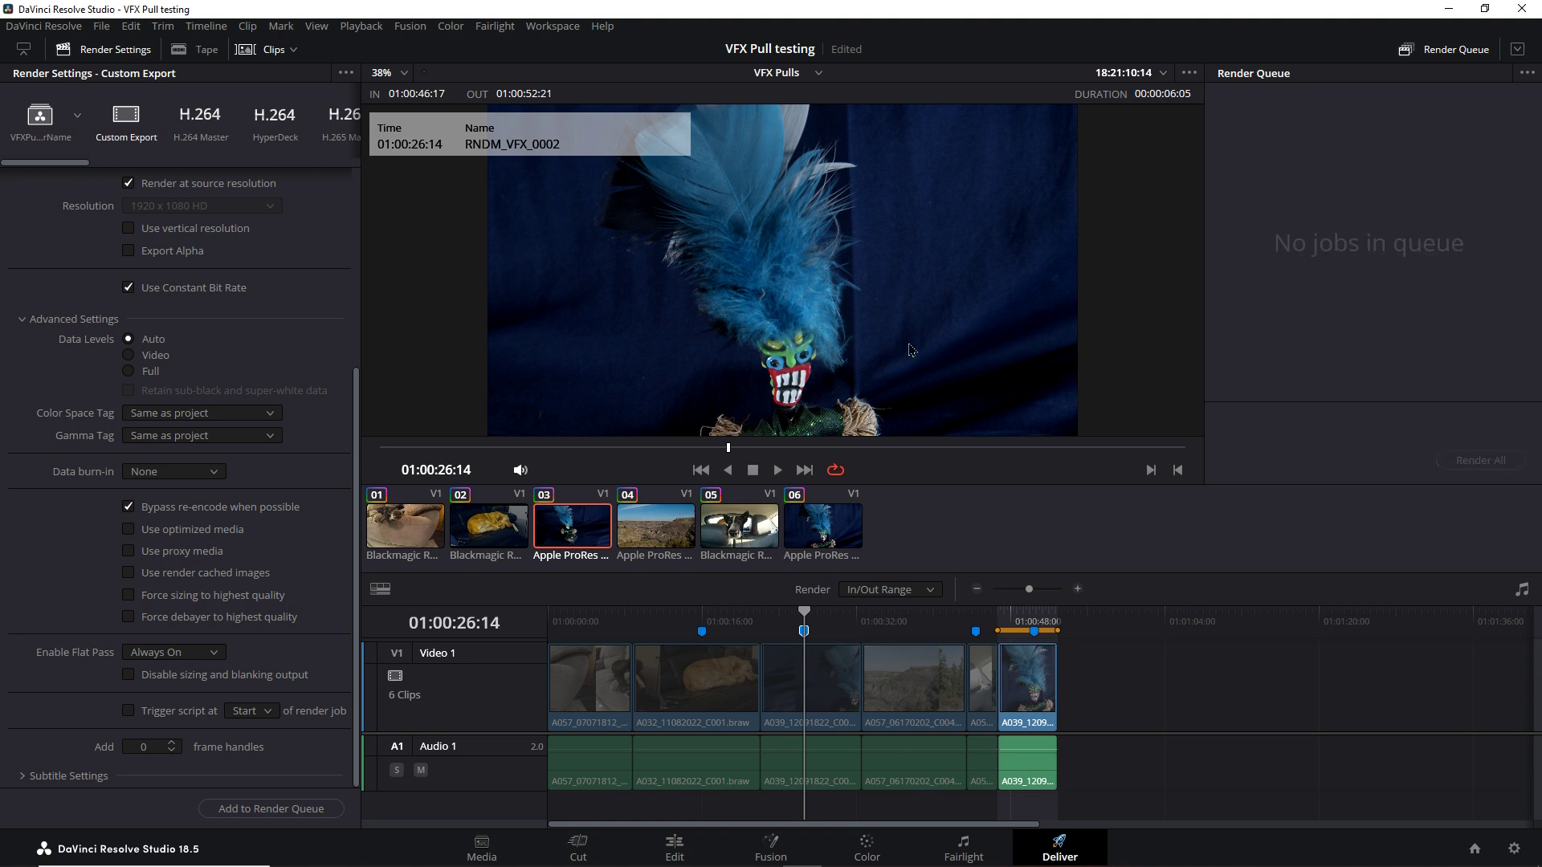
Step: Set Add frame handles to 10 in the VFXPull MarkerName render settings
click(173, 743)
click(171, 746)
click(171, 746)
click(172, 744)
click(176, 751)
click(177, 750)
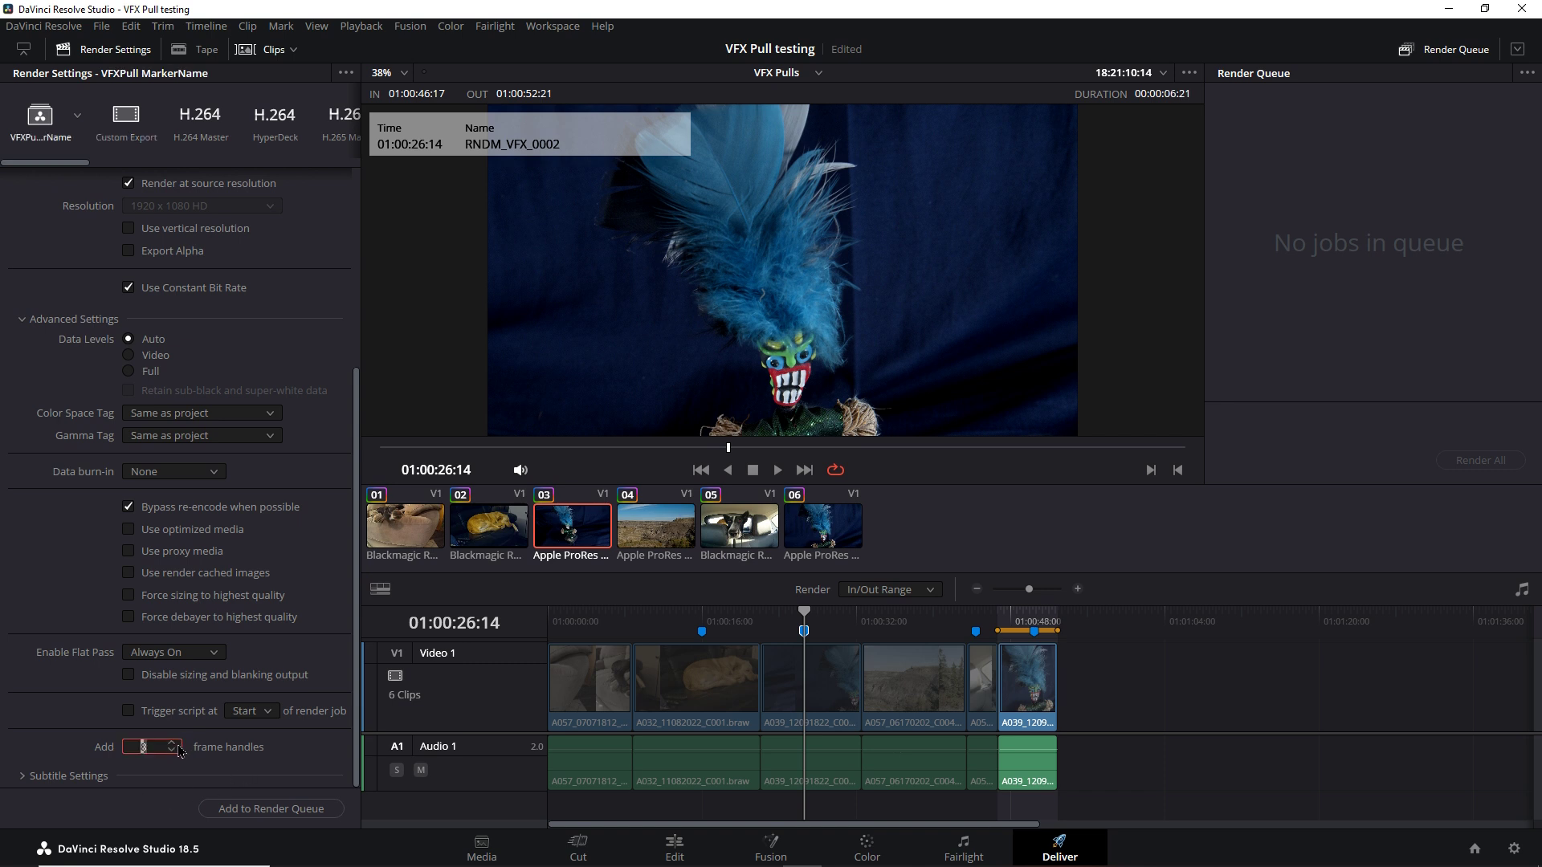
click(172, 744)
click(345, 72)
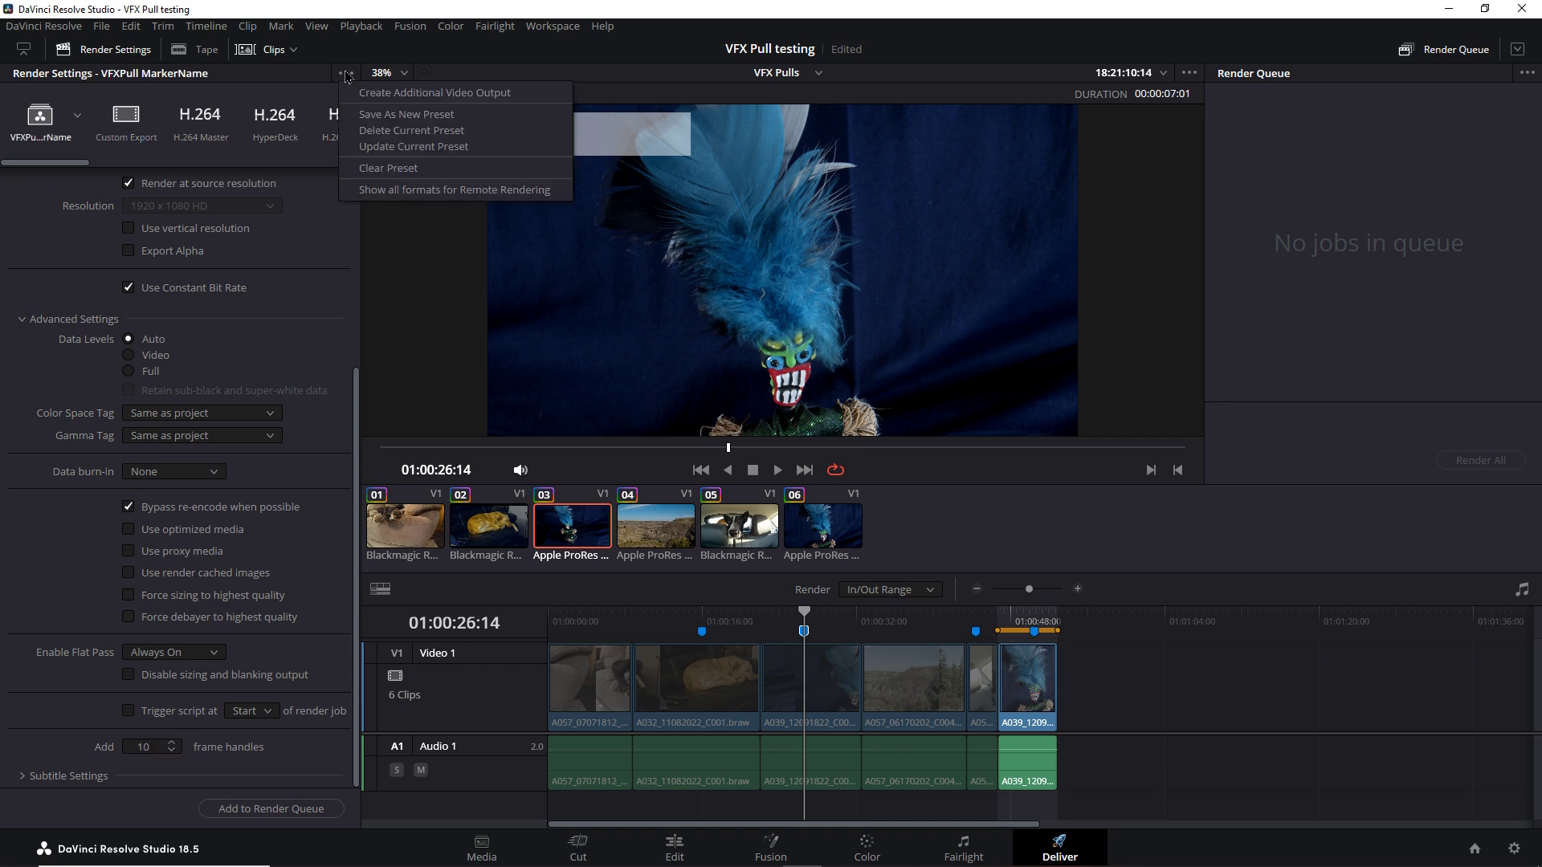
click(420, 169)
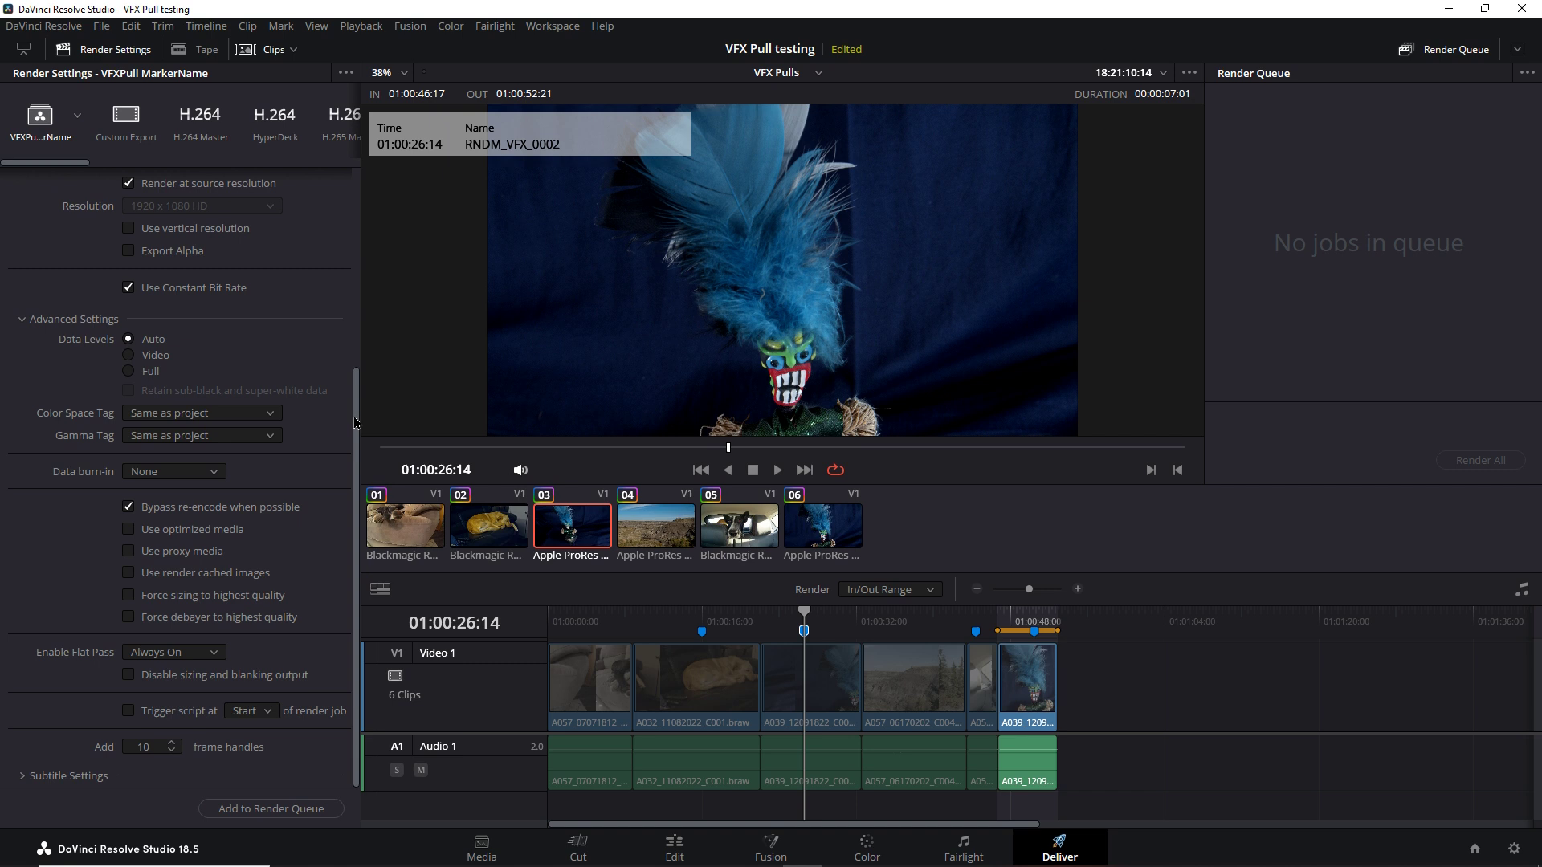
drag(354, 423, 393, 169)
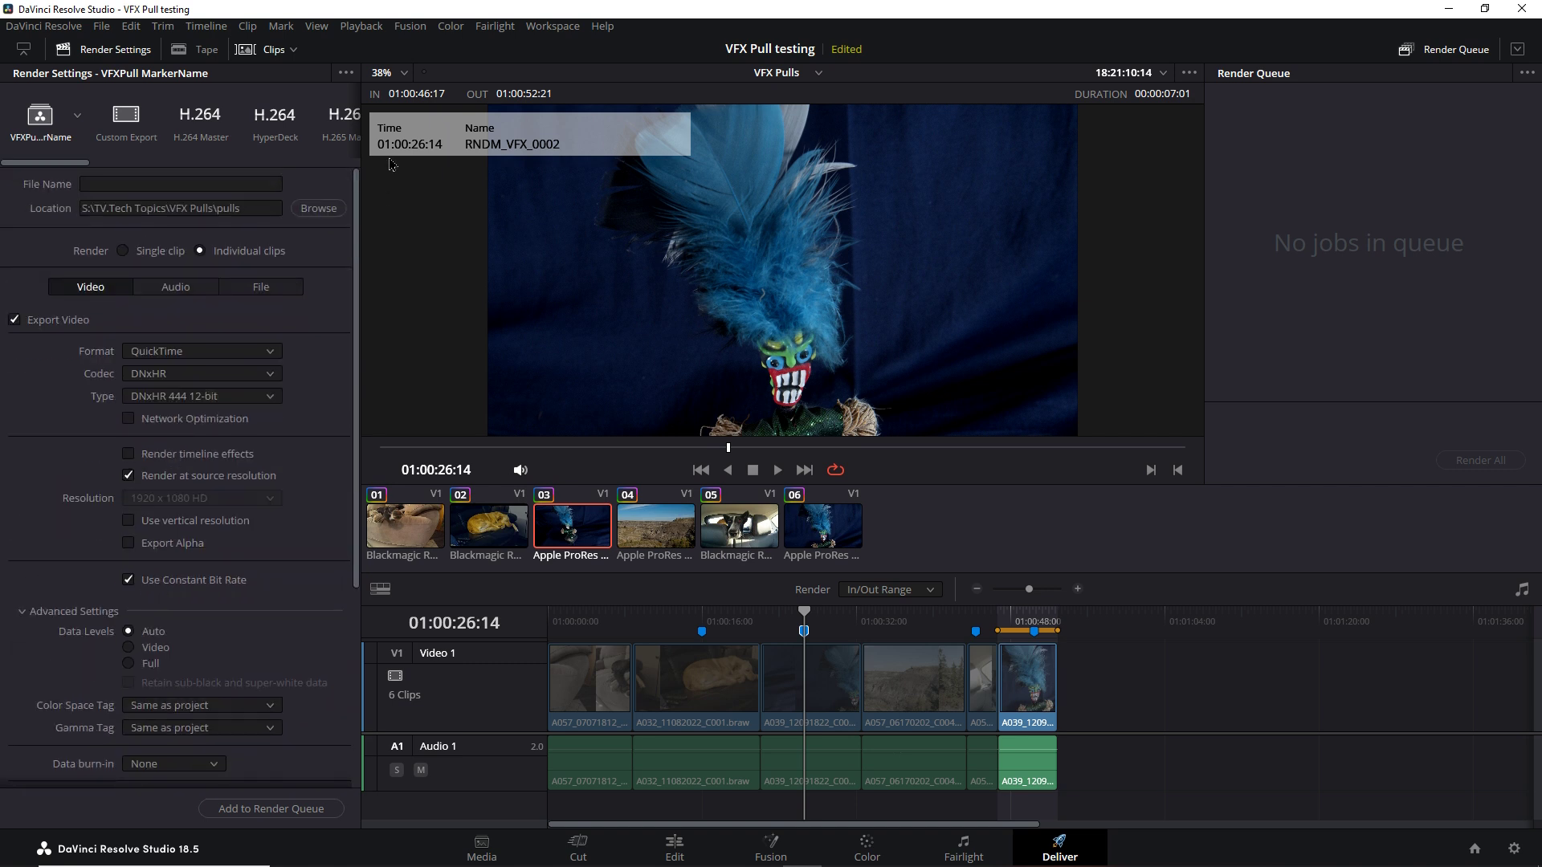
click(936, 620)
Step: Rerun VfxPullFromMarkers and render all four handled pull jobs with Render All
click(569, 29)
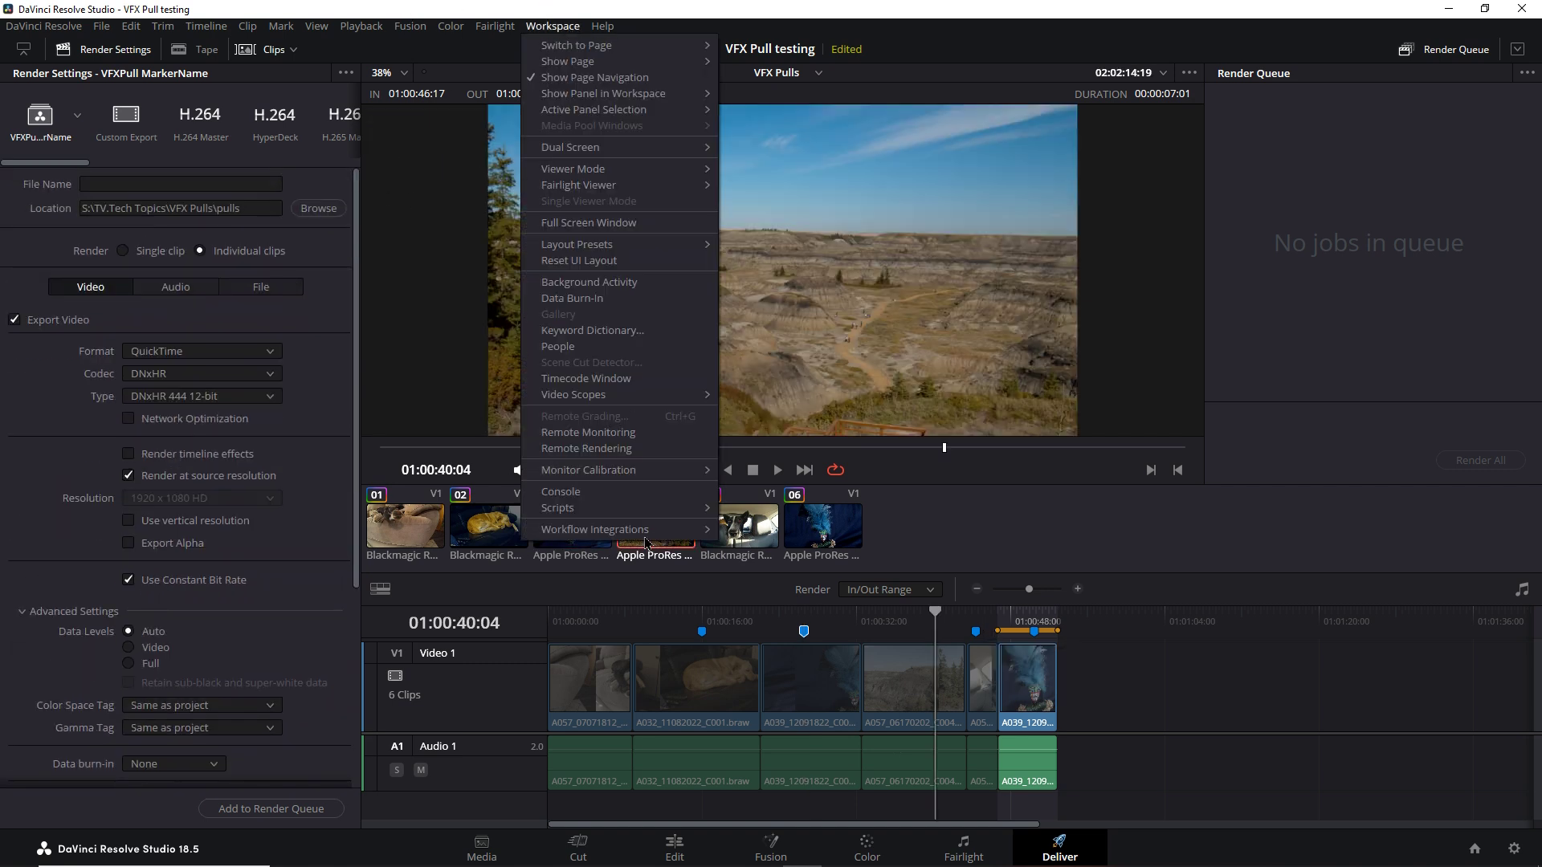
mouse_move(591, 511)
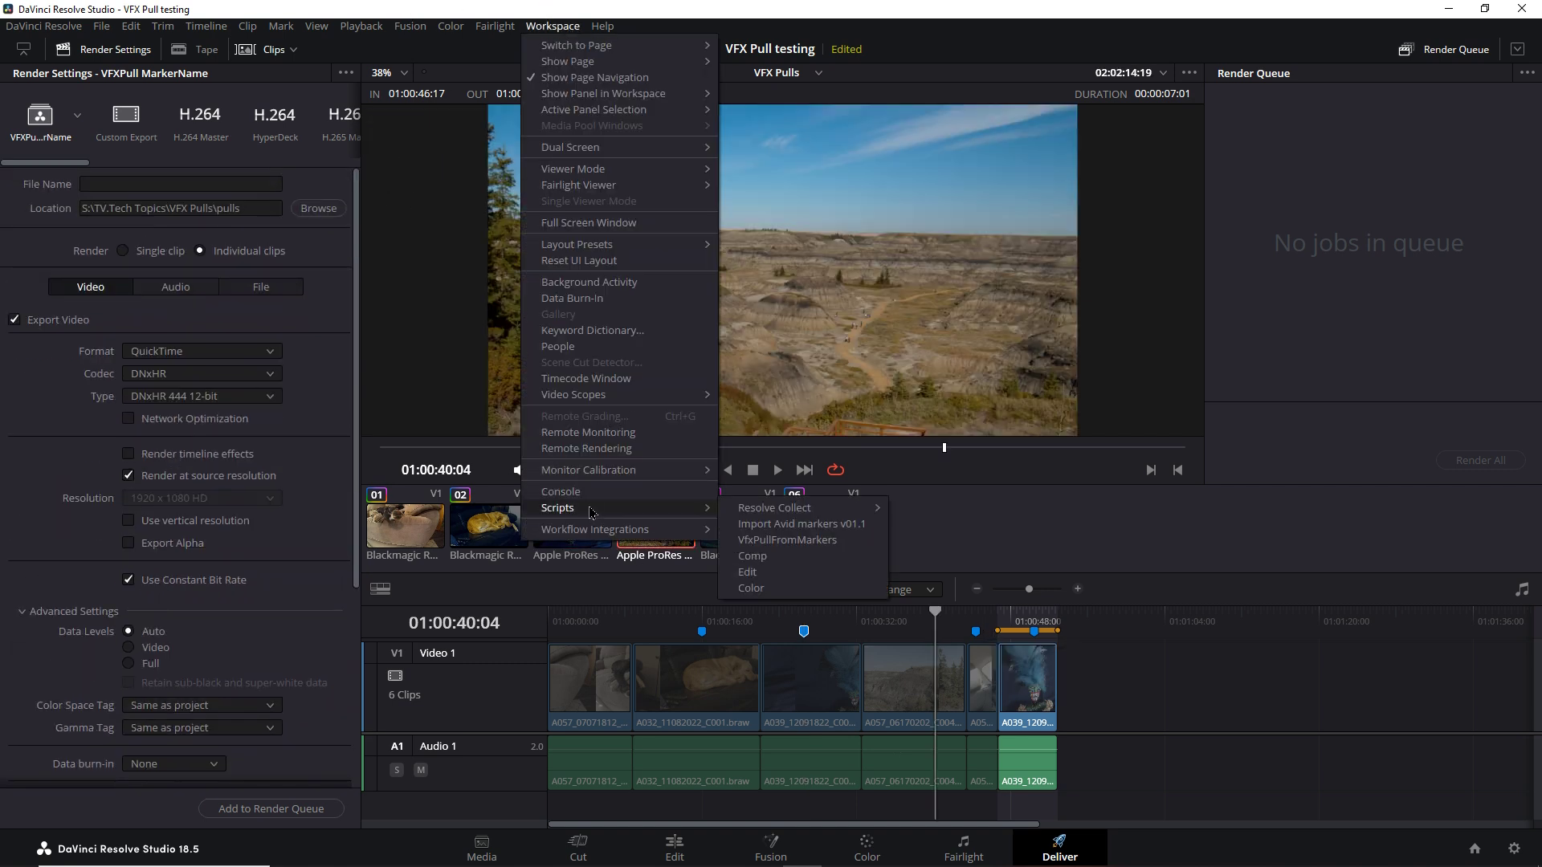
click(817, 542)
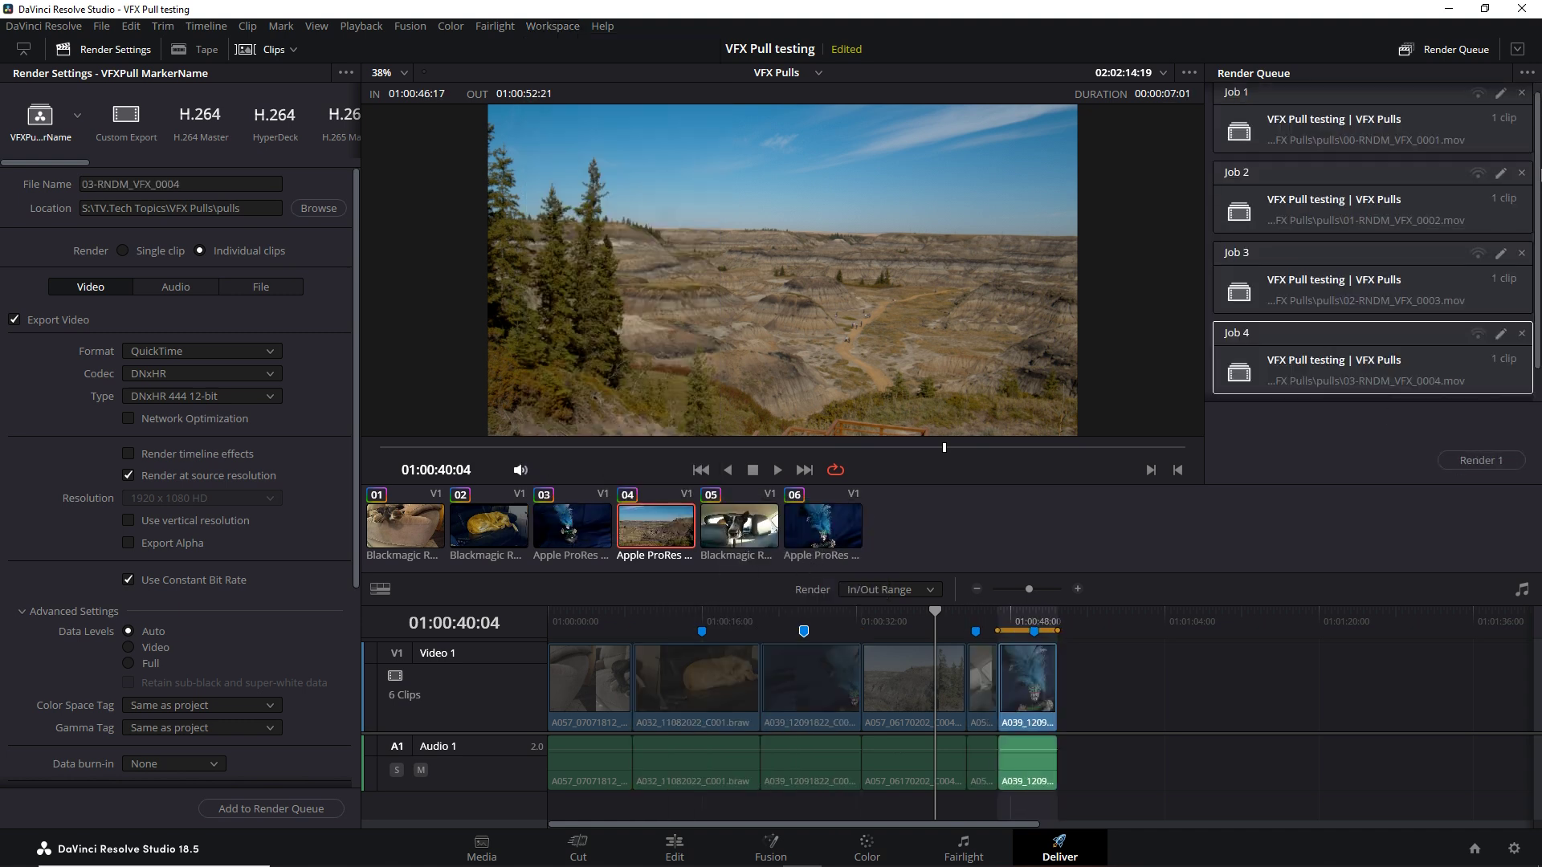
click(1464, 388)
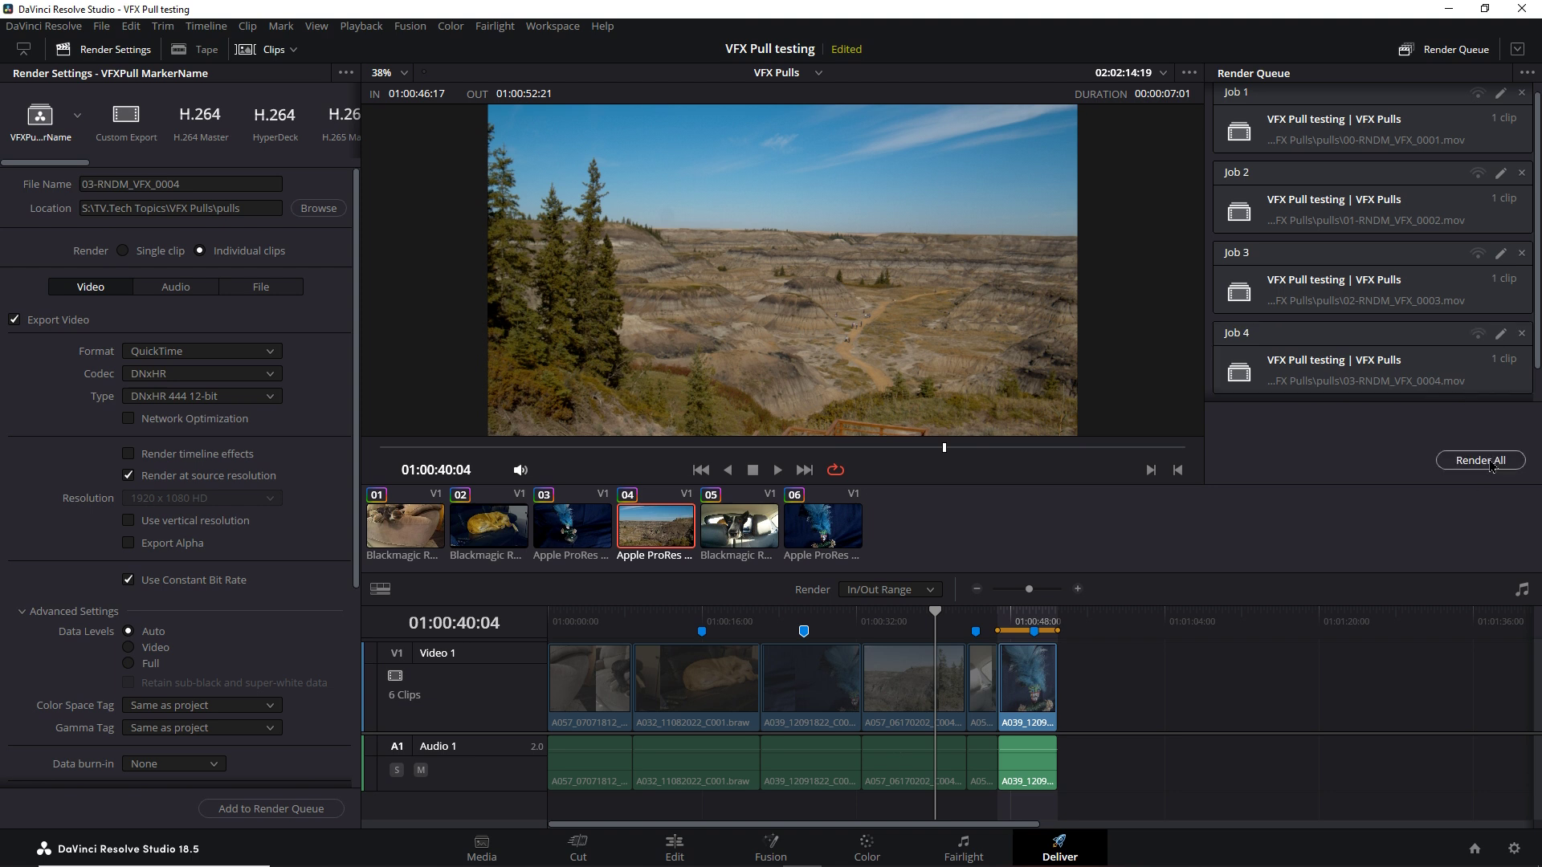
click(1488, 461)
click(1486, 461)
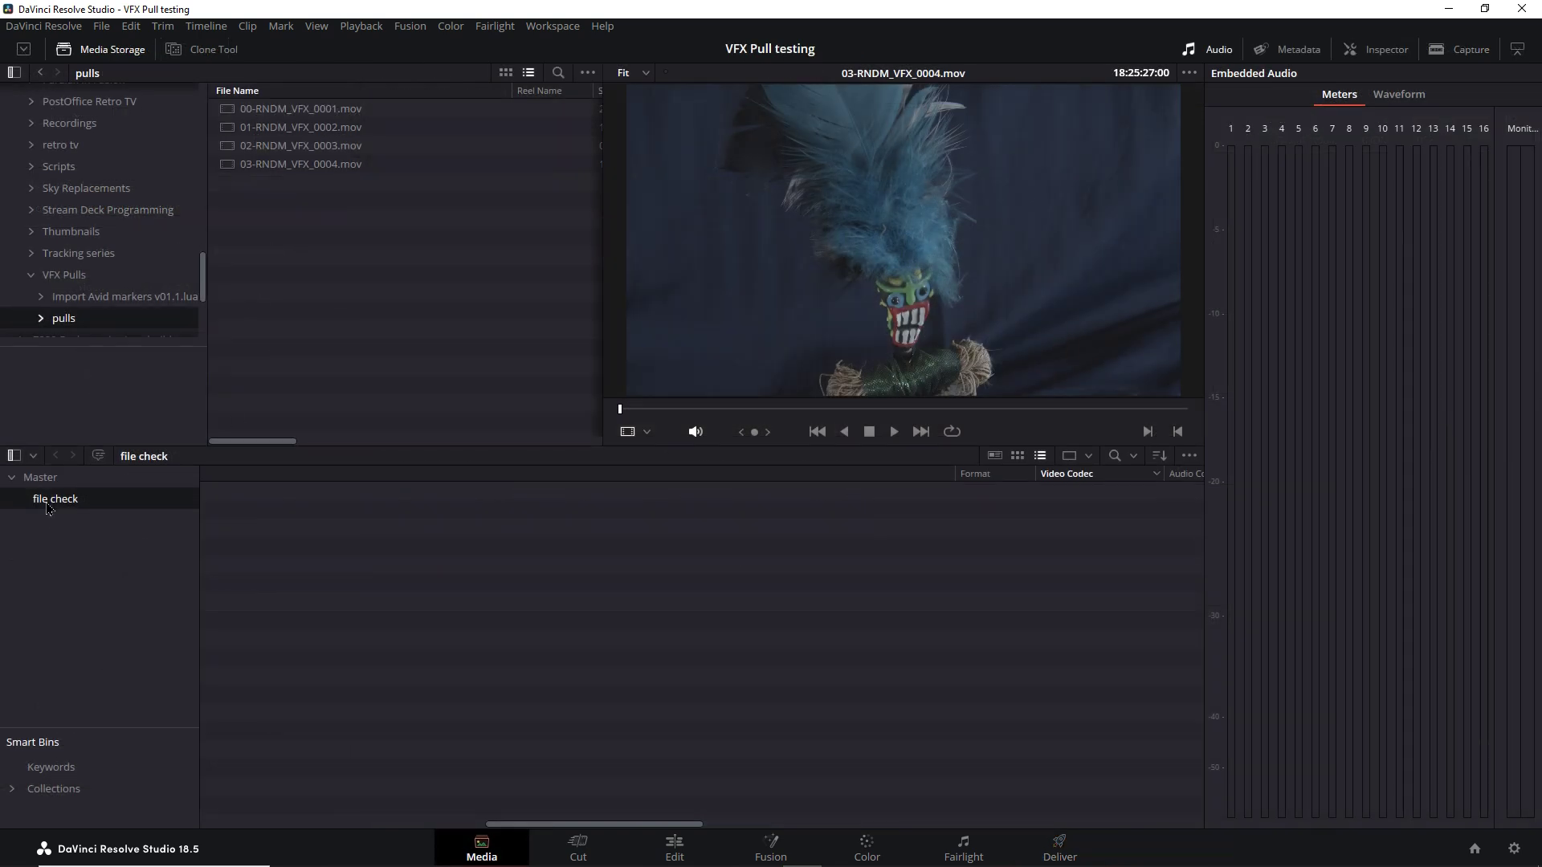
Step: Add the four pulls to the file check bin, then place 00-RNDM_VFX_0001.mov on a new Video 2 track
drag(397, 241, 388, 690)
drag(529, 825, 236, 812)
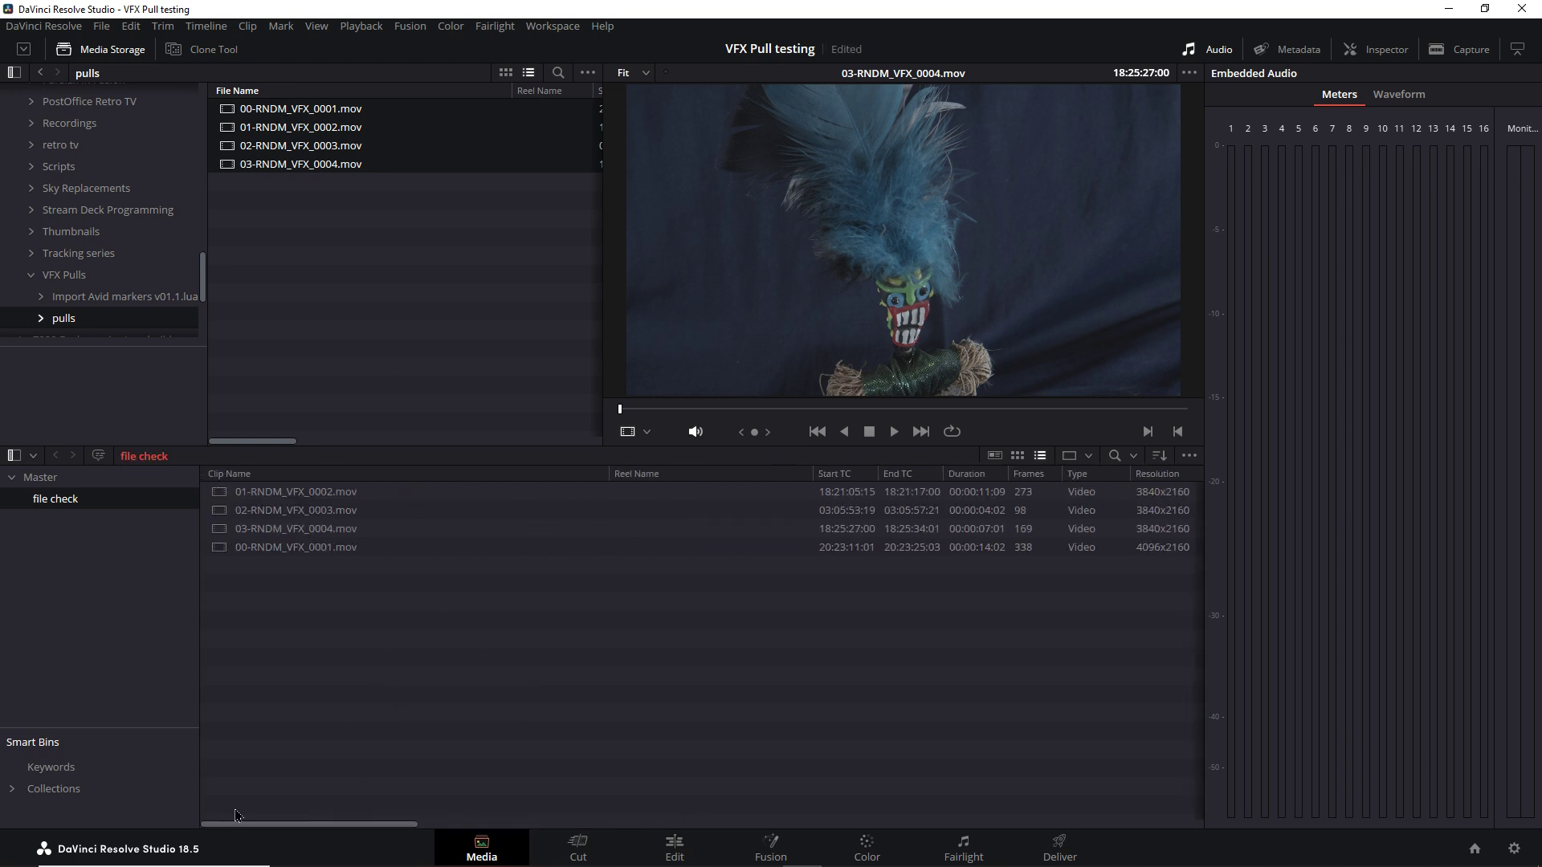
click(672, 850)
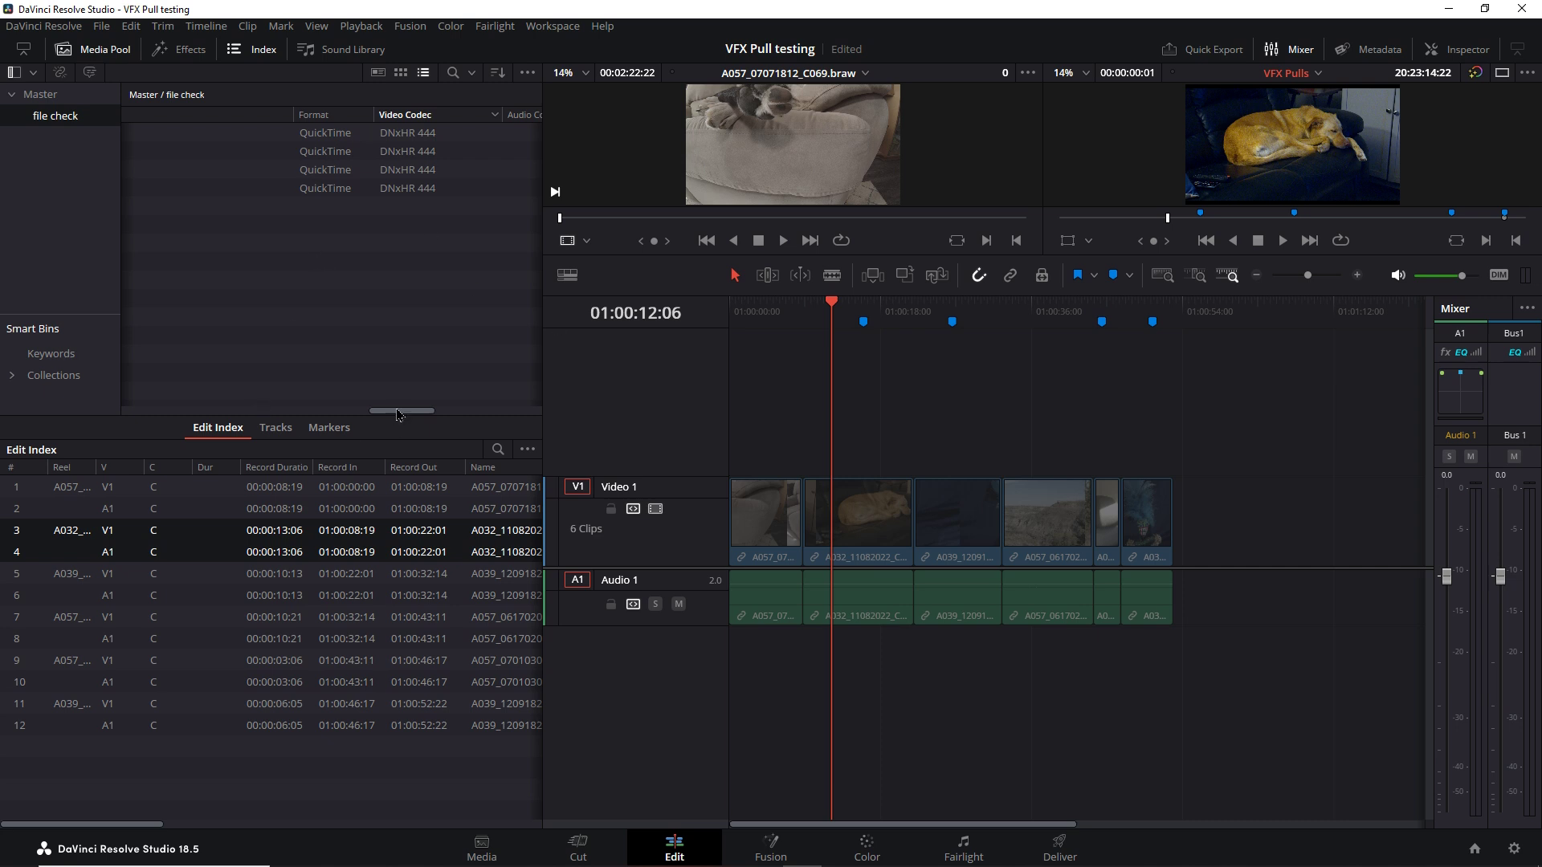
drag(402, 410, 98, 406)
drag(163, 153, 282, 241)
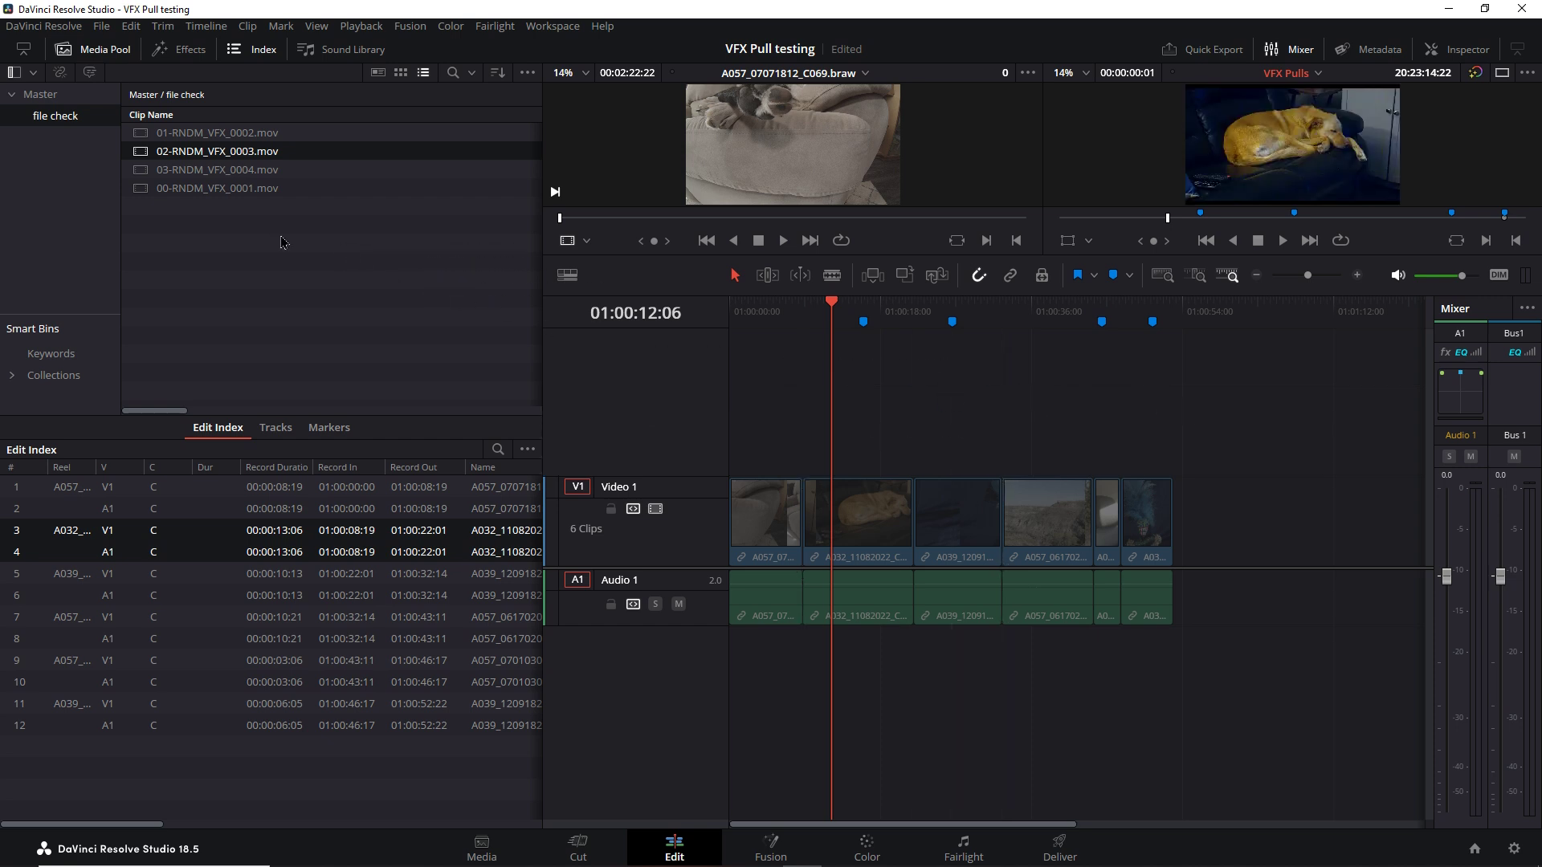
drag(217, 188, 793, 447)
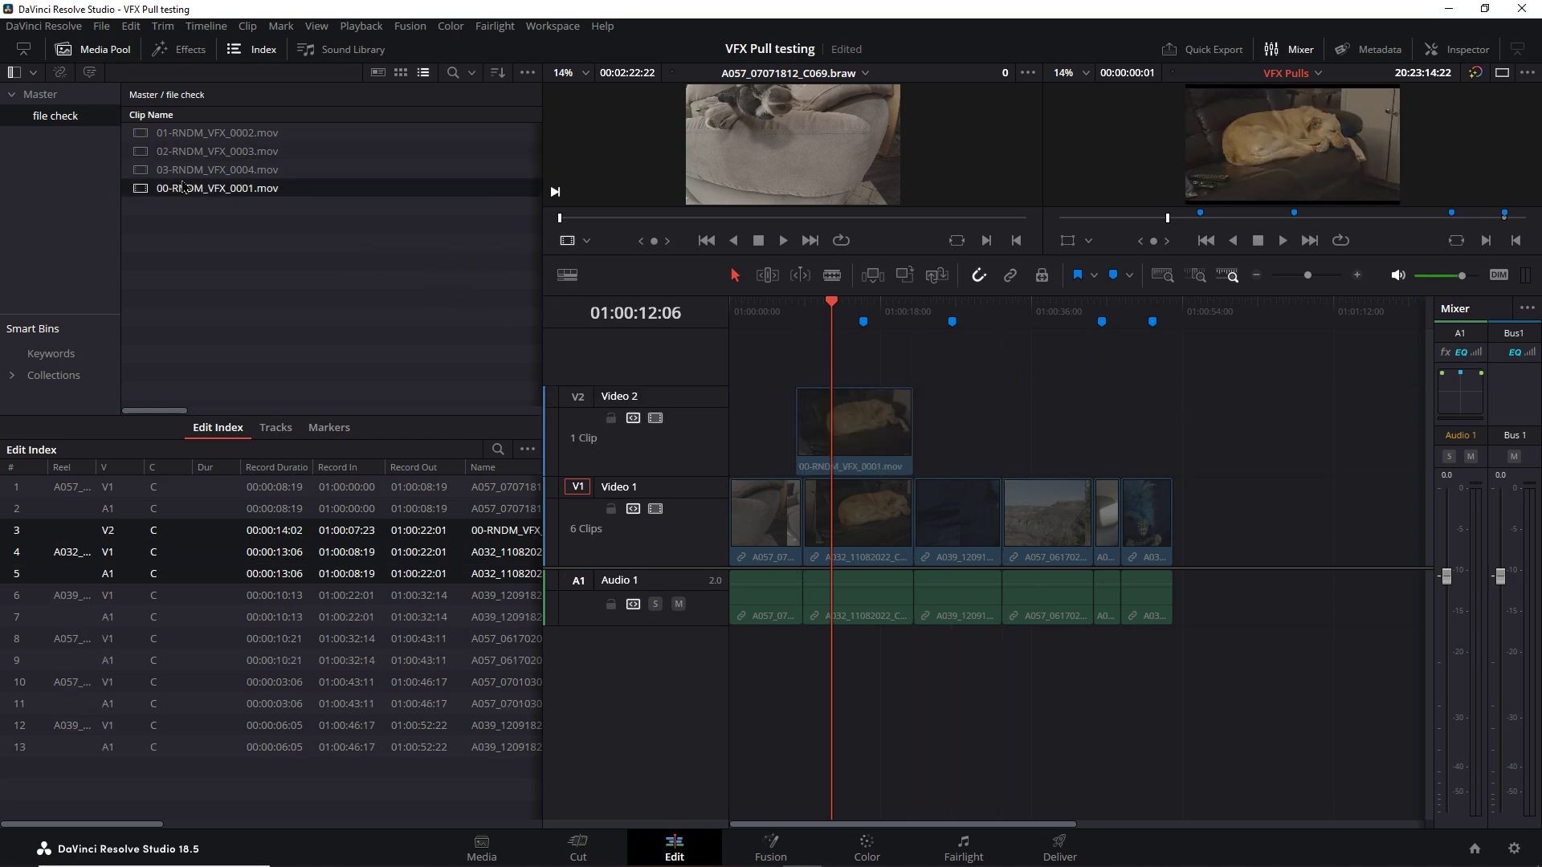
Step: Add 01- and 03-RNDM_VFX pulls to Video 2, then trim 10 frames off 00-RNDM_VFX_0001.mov's head
drag(161, 133, 1103, 426)
drag(178, 170, 1159, 427)
key(Up)
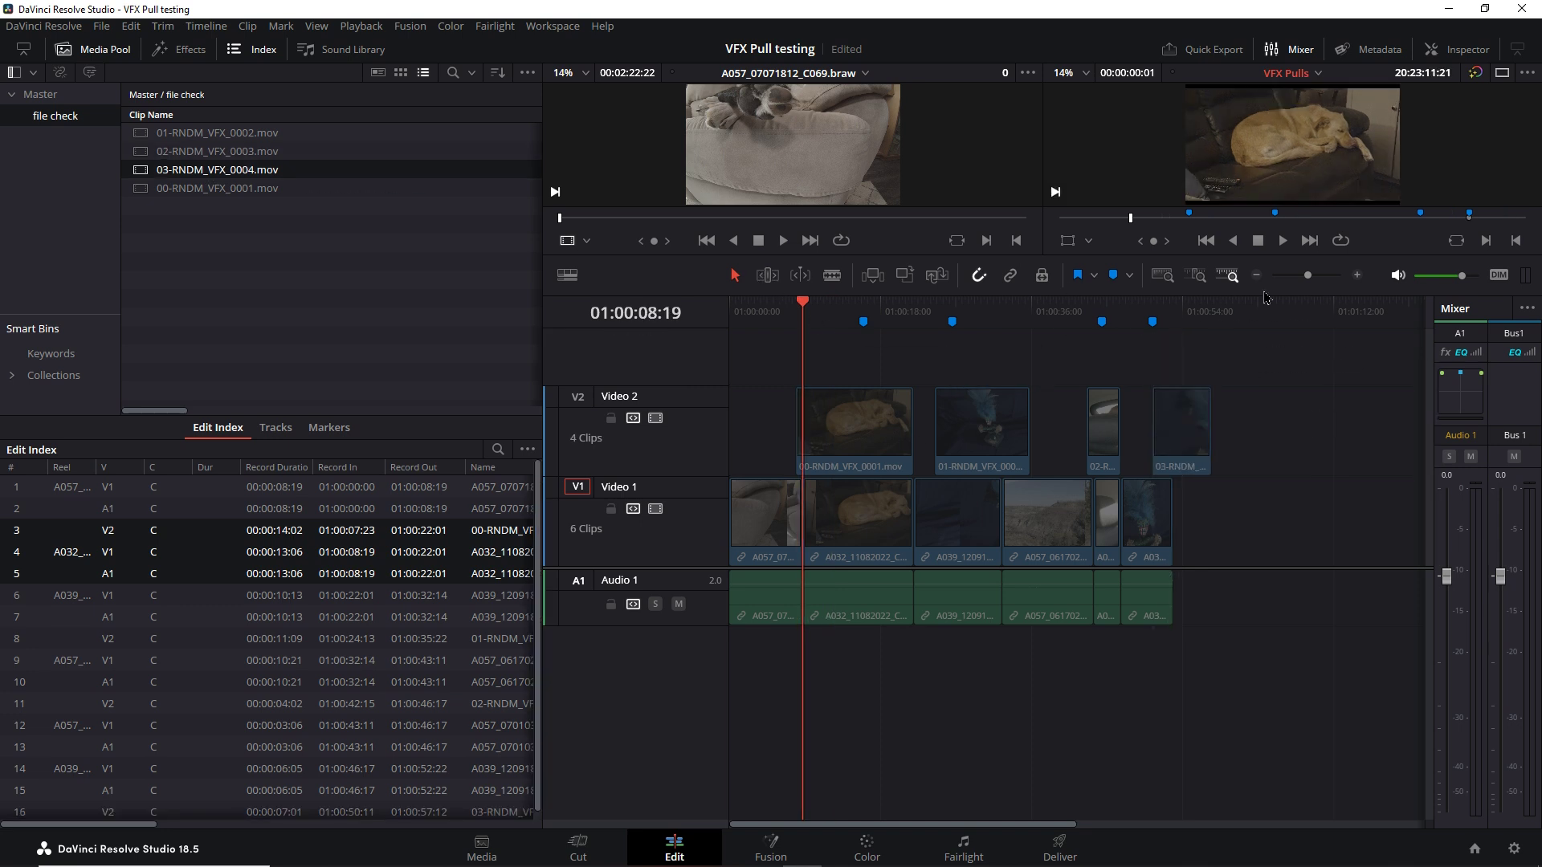
click(1358, 276)
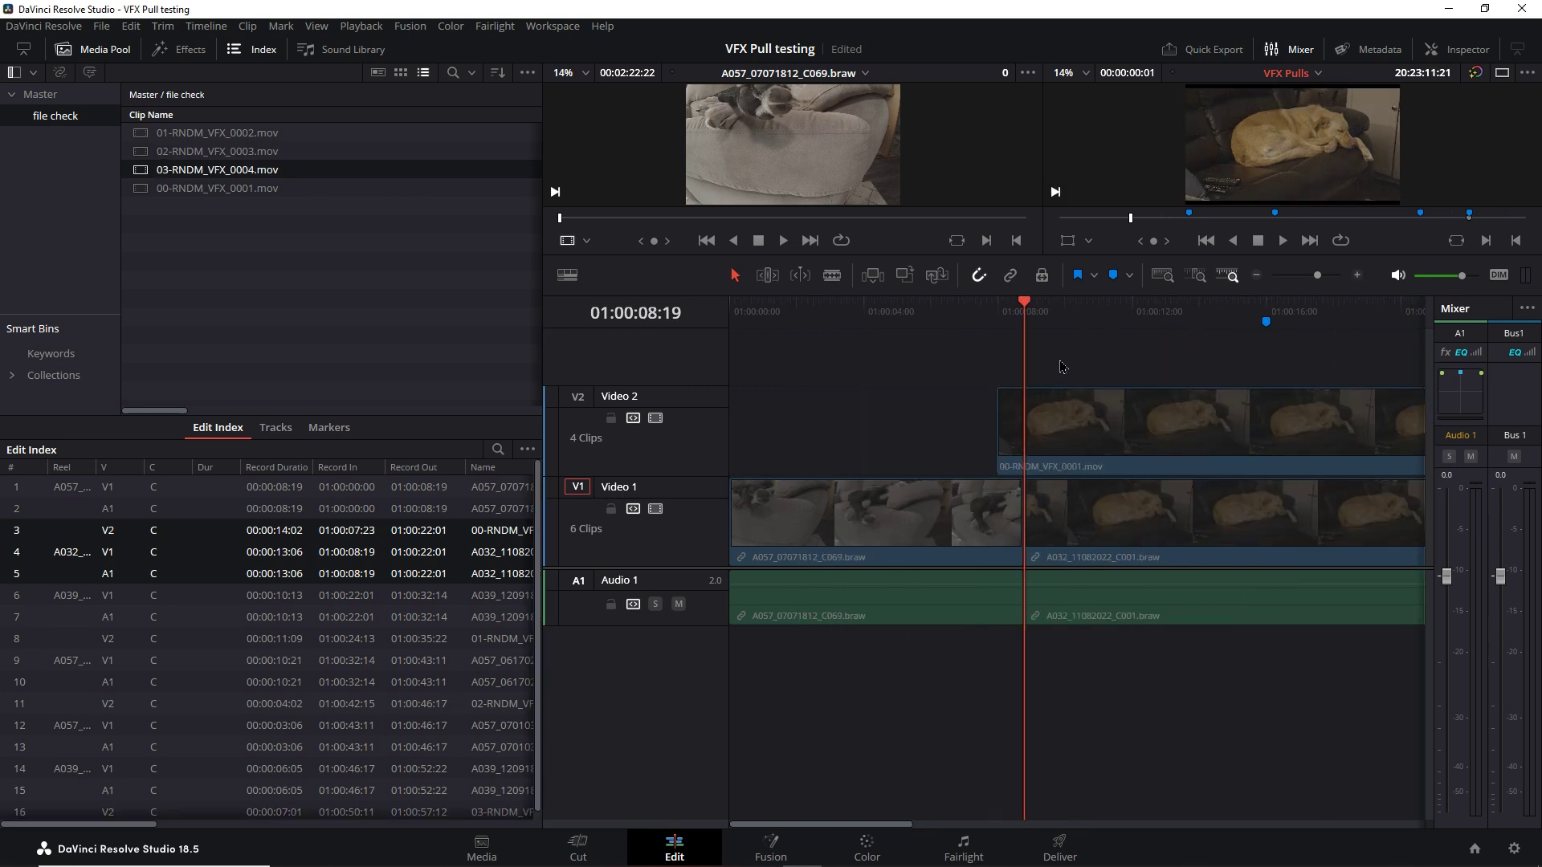
click(994, 332)
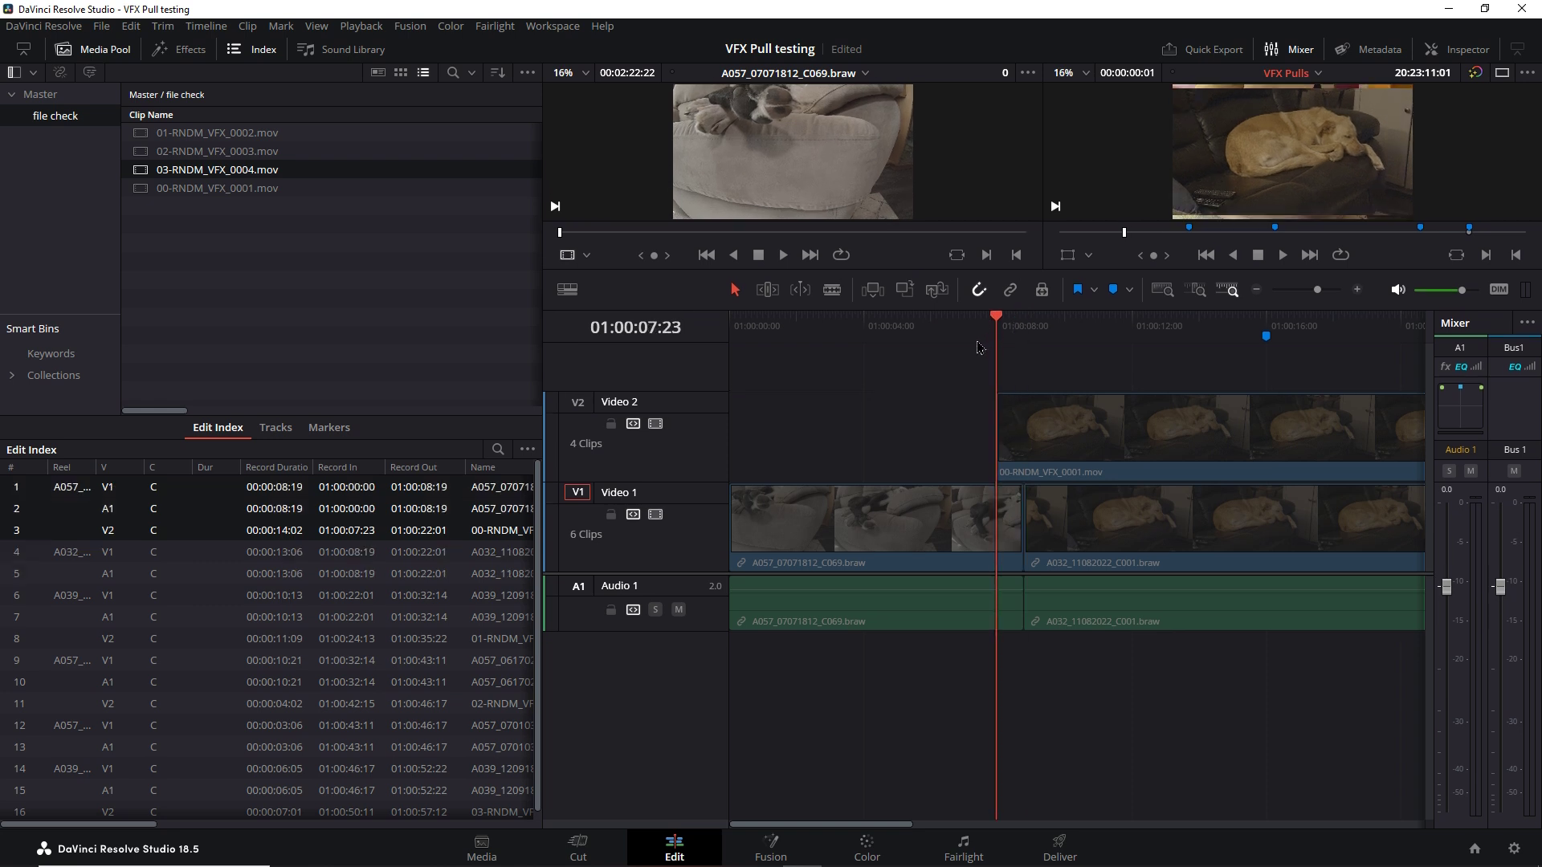
key(Right)
key(Right)
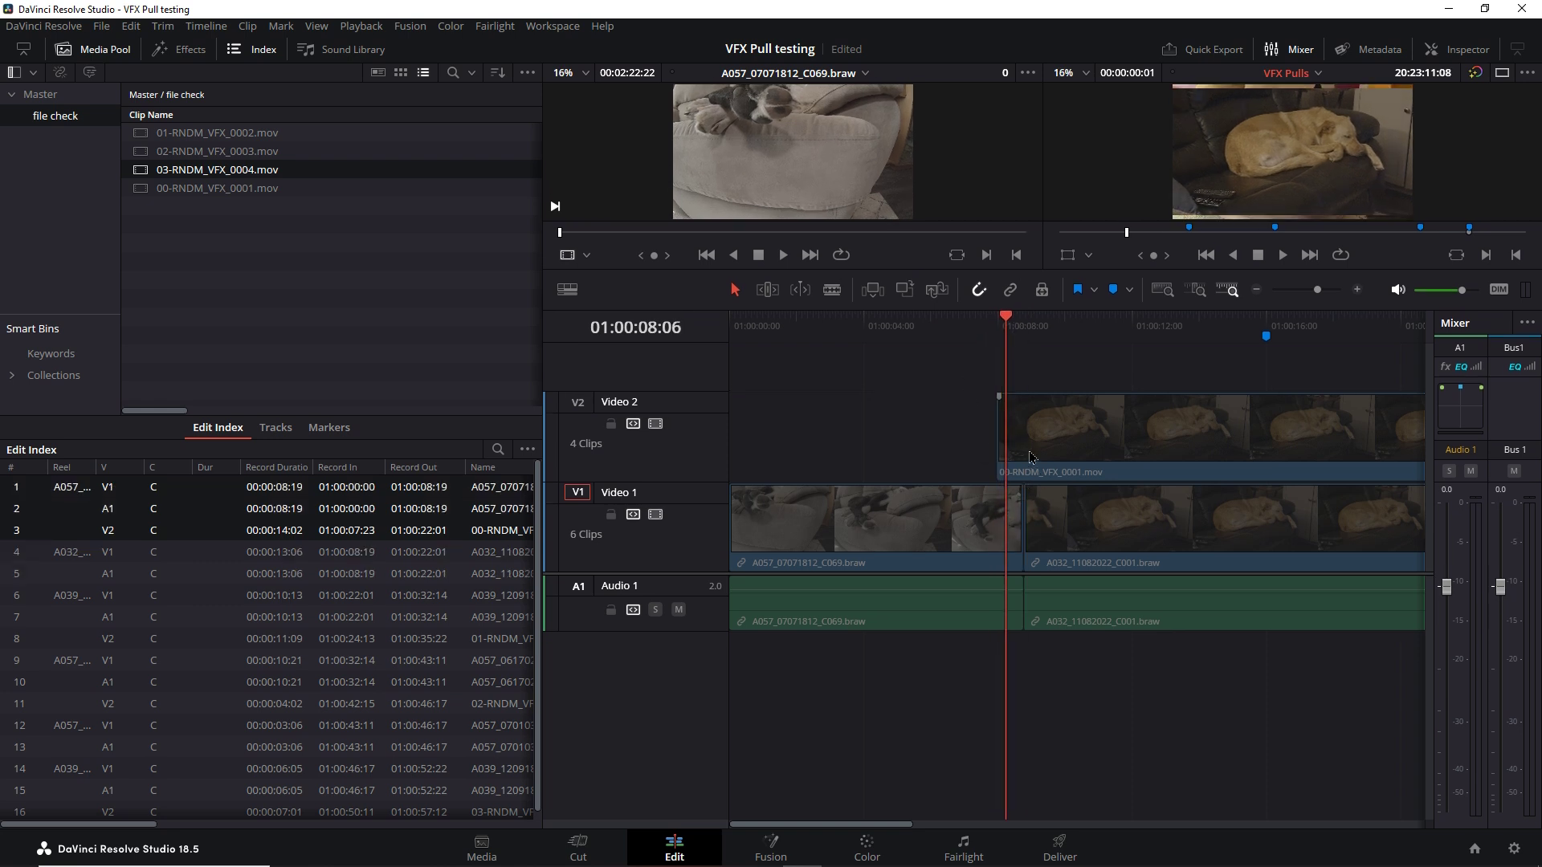
drag(995, 437, 916, 448)
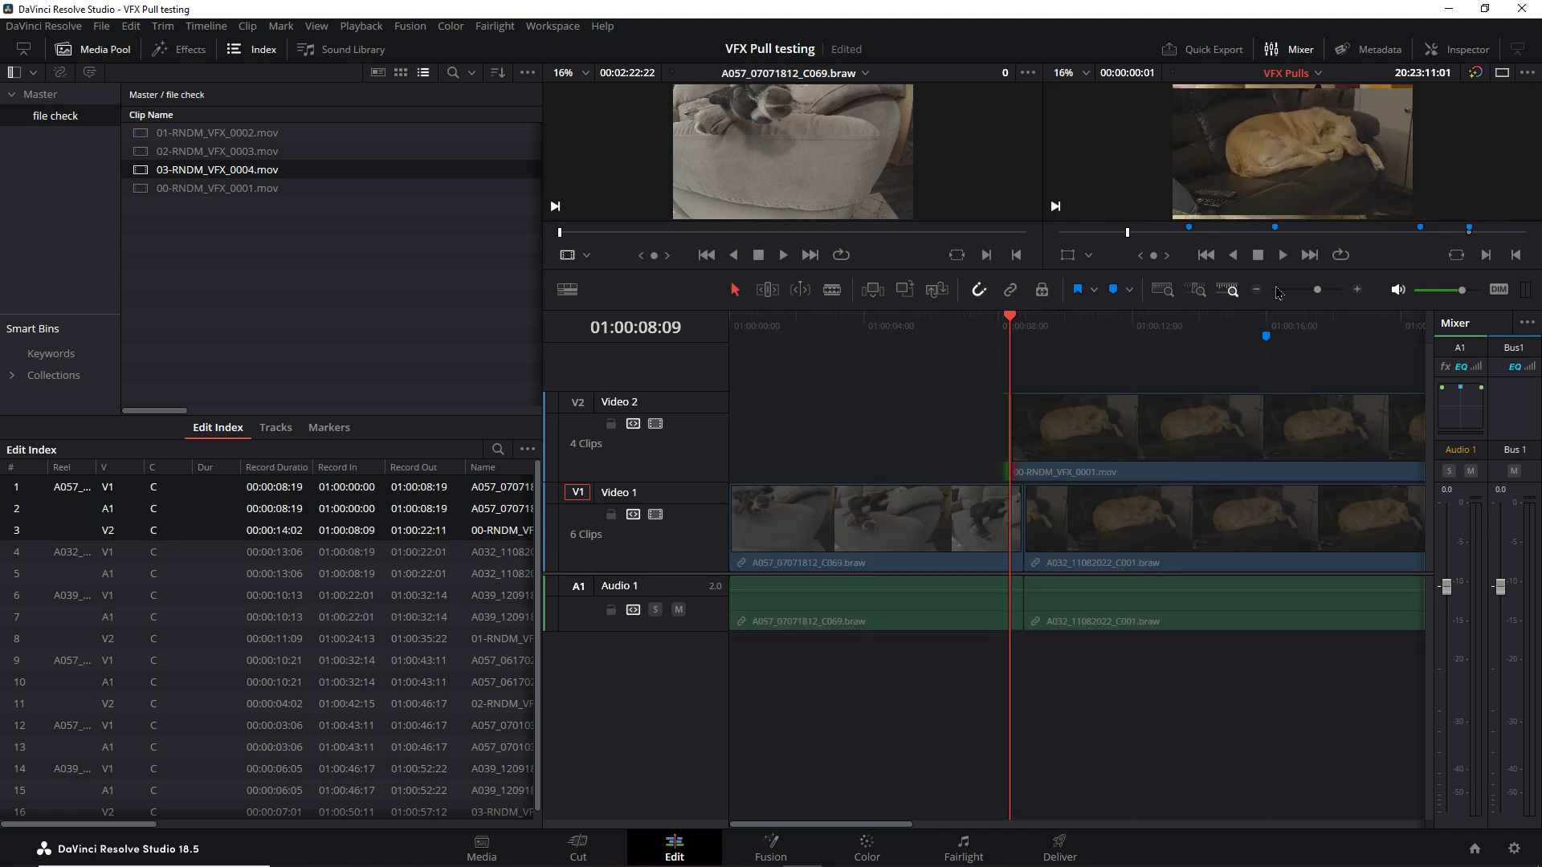
Step: Zoom in on the 01:00:22:01 cut and trim the first pull's tail back to it
click(1227, 291)
click(917, 331)
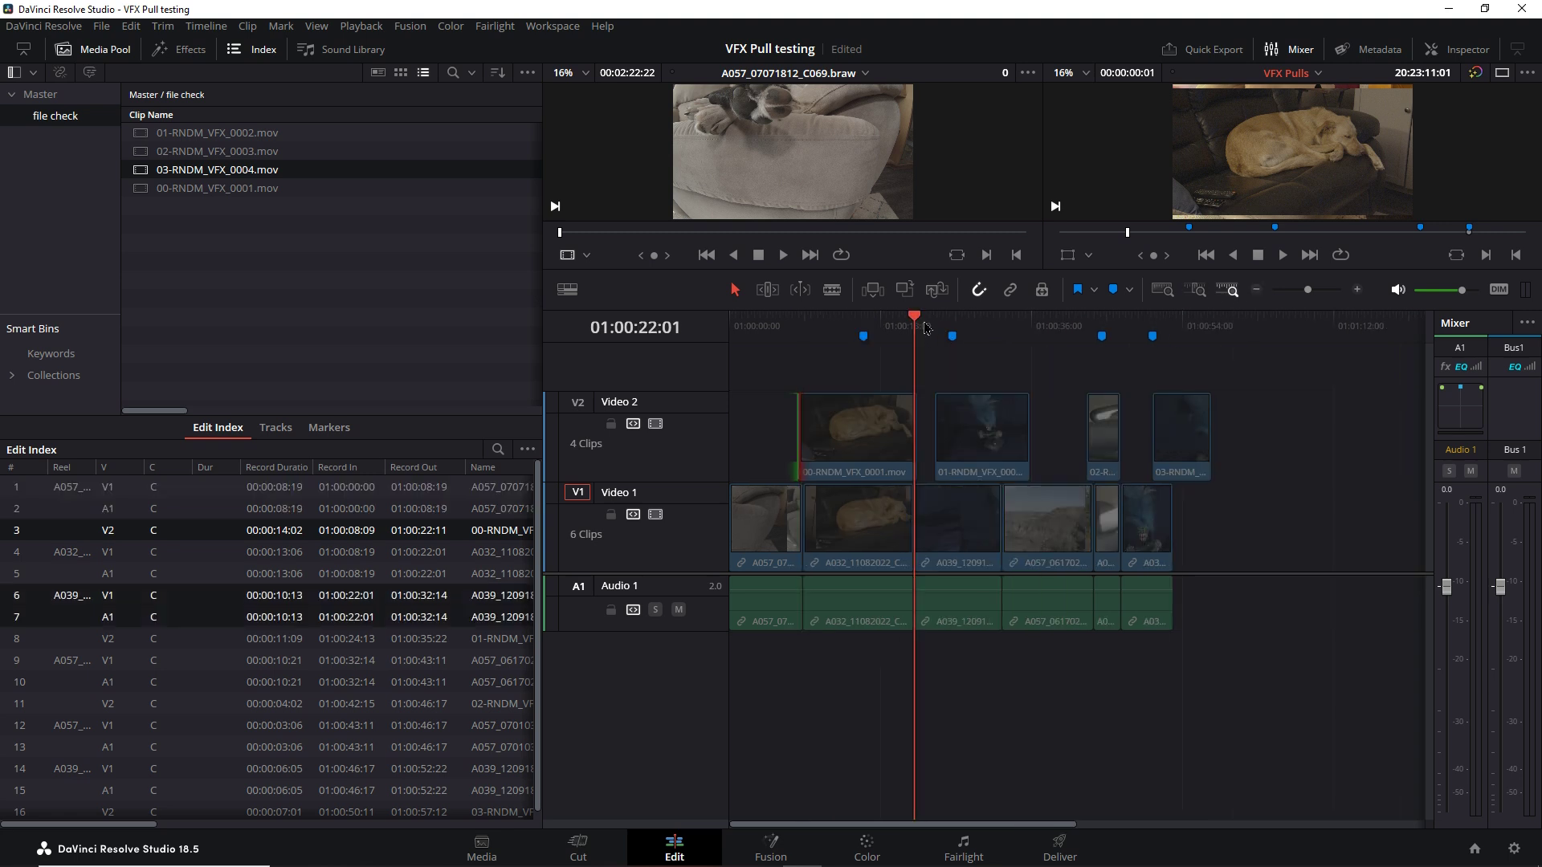
click(1359, 289)
click(1359, 289)
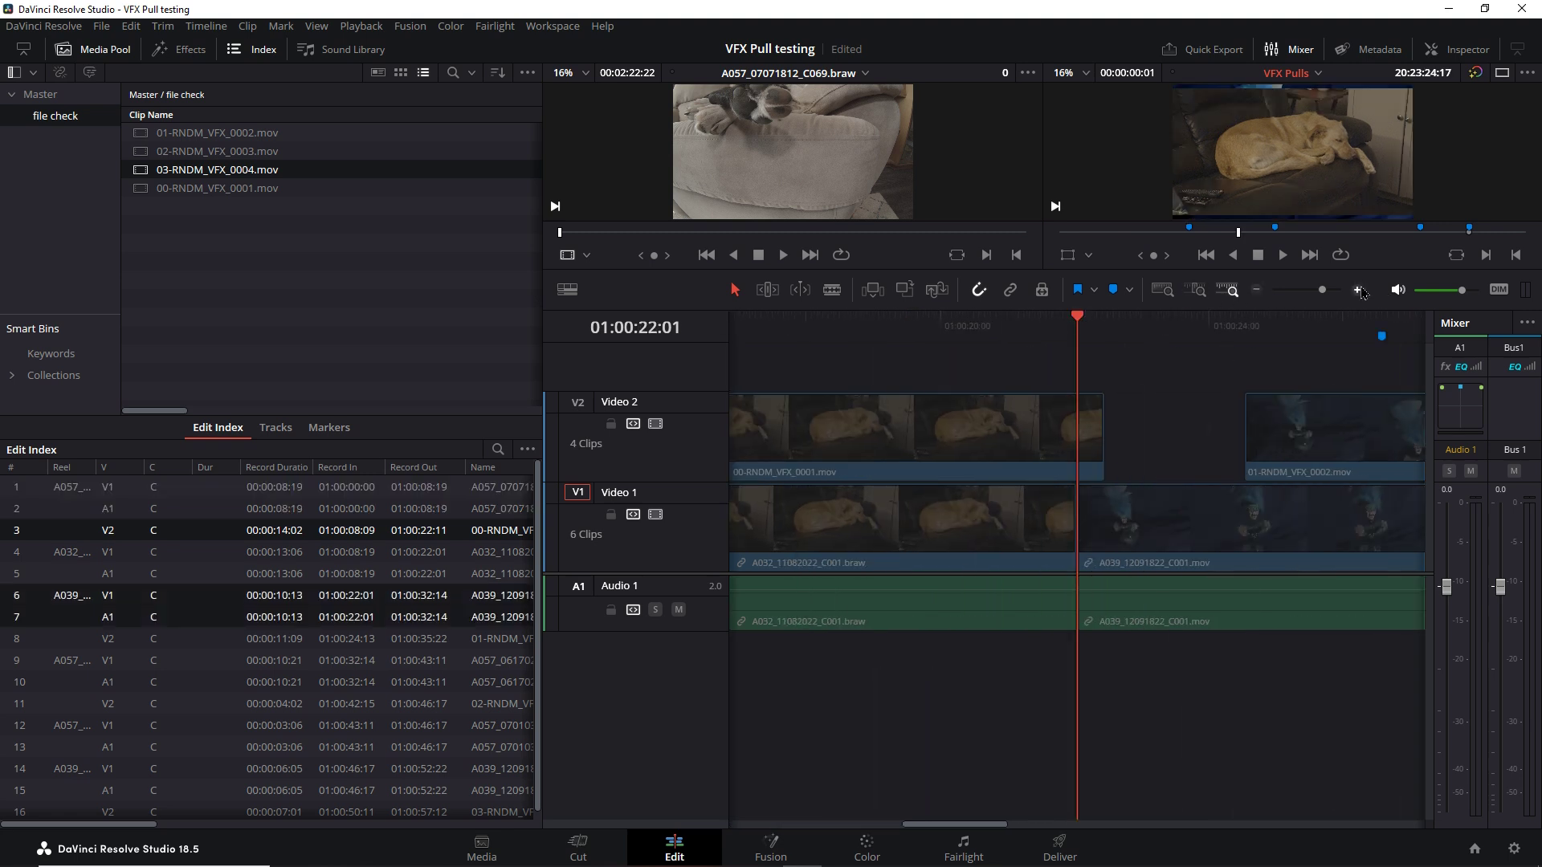
click(1359, 290)
key(Right)
key(Right)
key(Right)
key(Right)
key(Right)
key(Right)
key(Right)
key(Right)
key(Right)
key(Right)
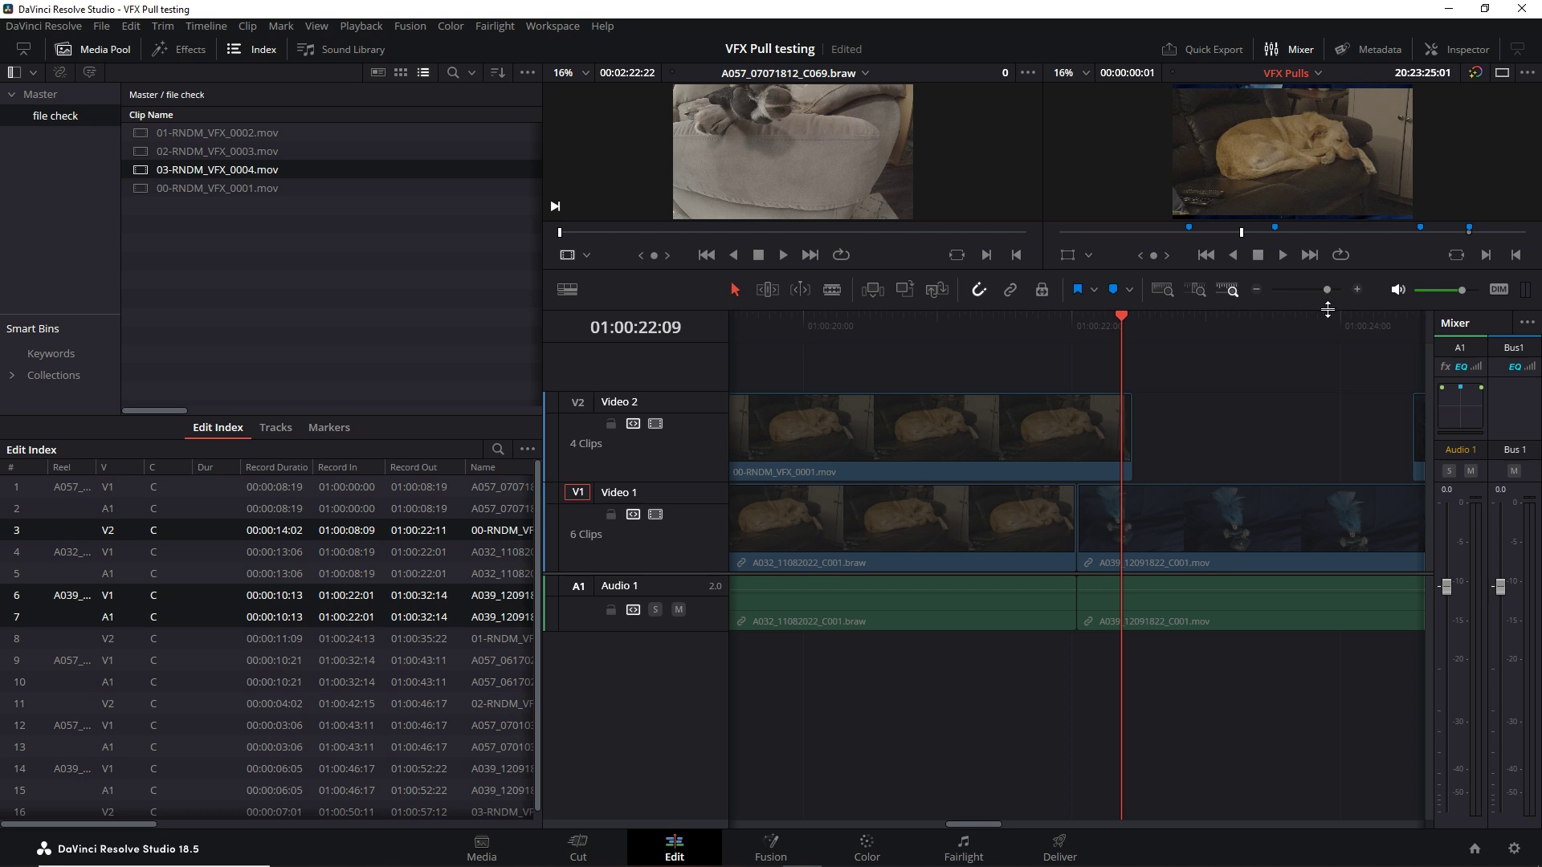
drag(1131, 434, 1077, 438)
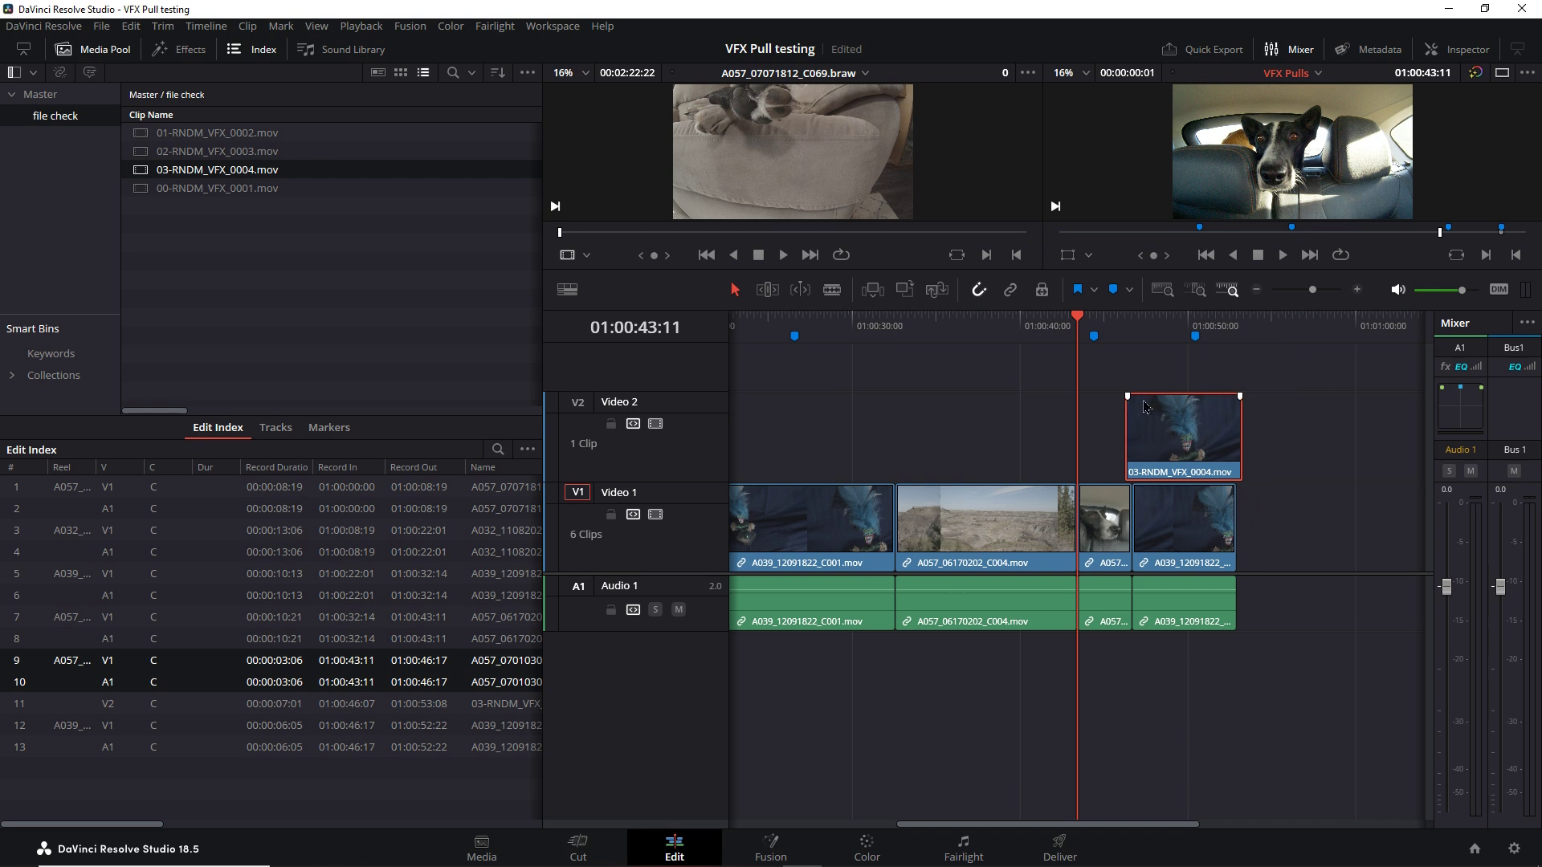
Step: Delete the pull clips from Video 2 and bring up Bulk Rename Utility
key(Delete)
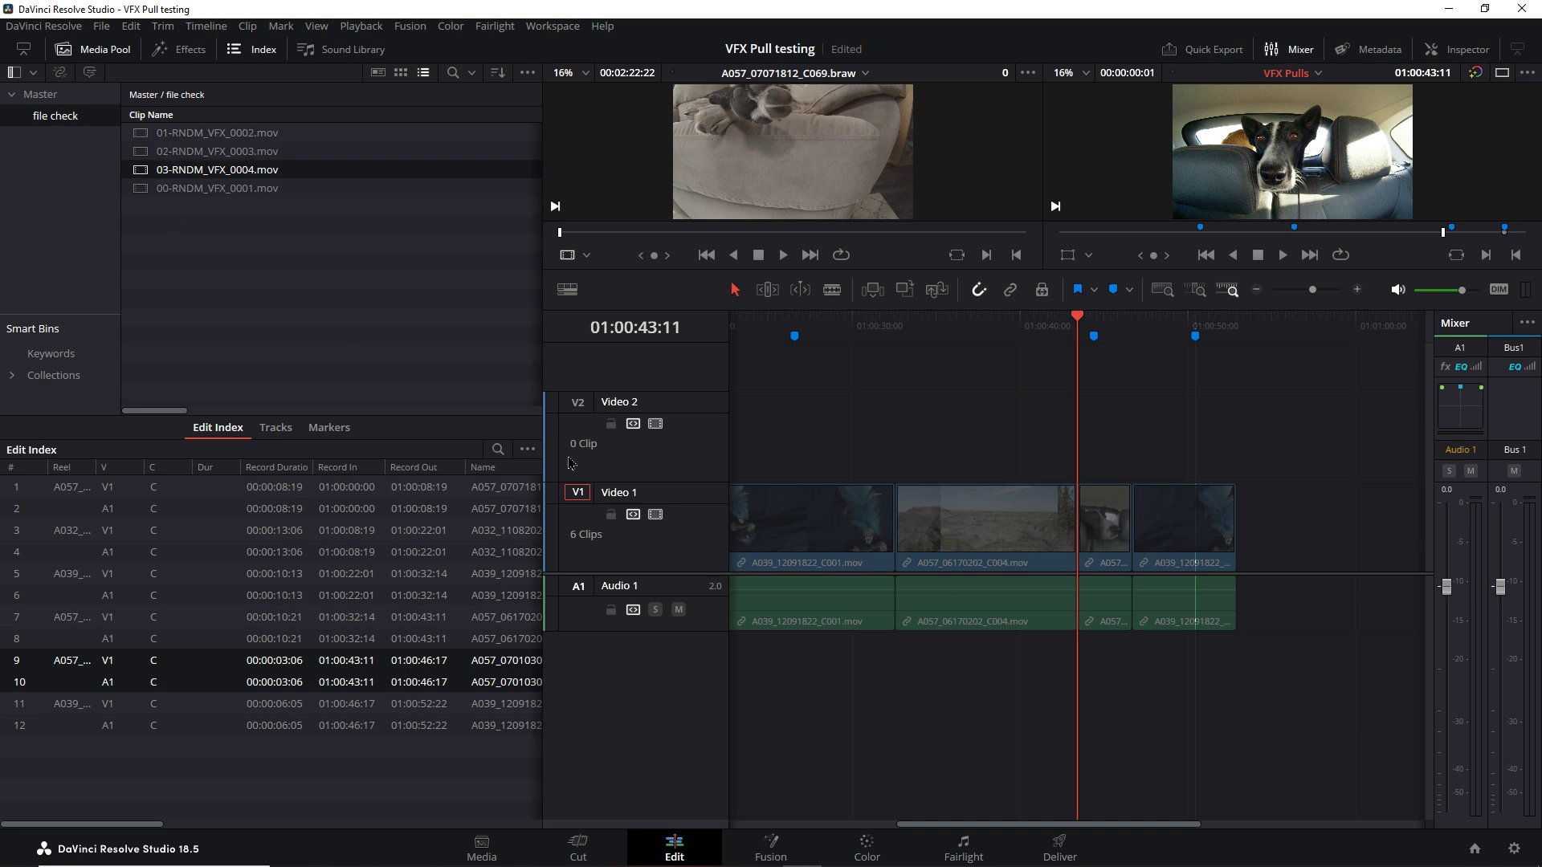
mouse_move(724, 865)
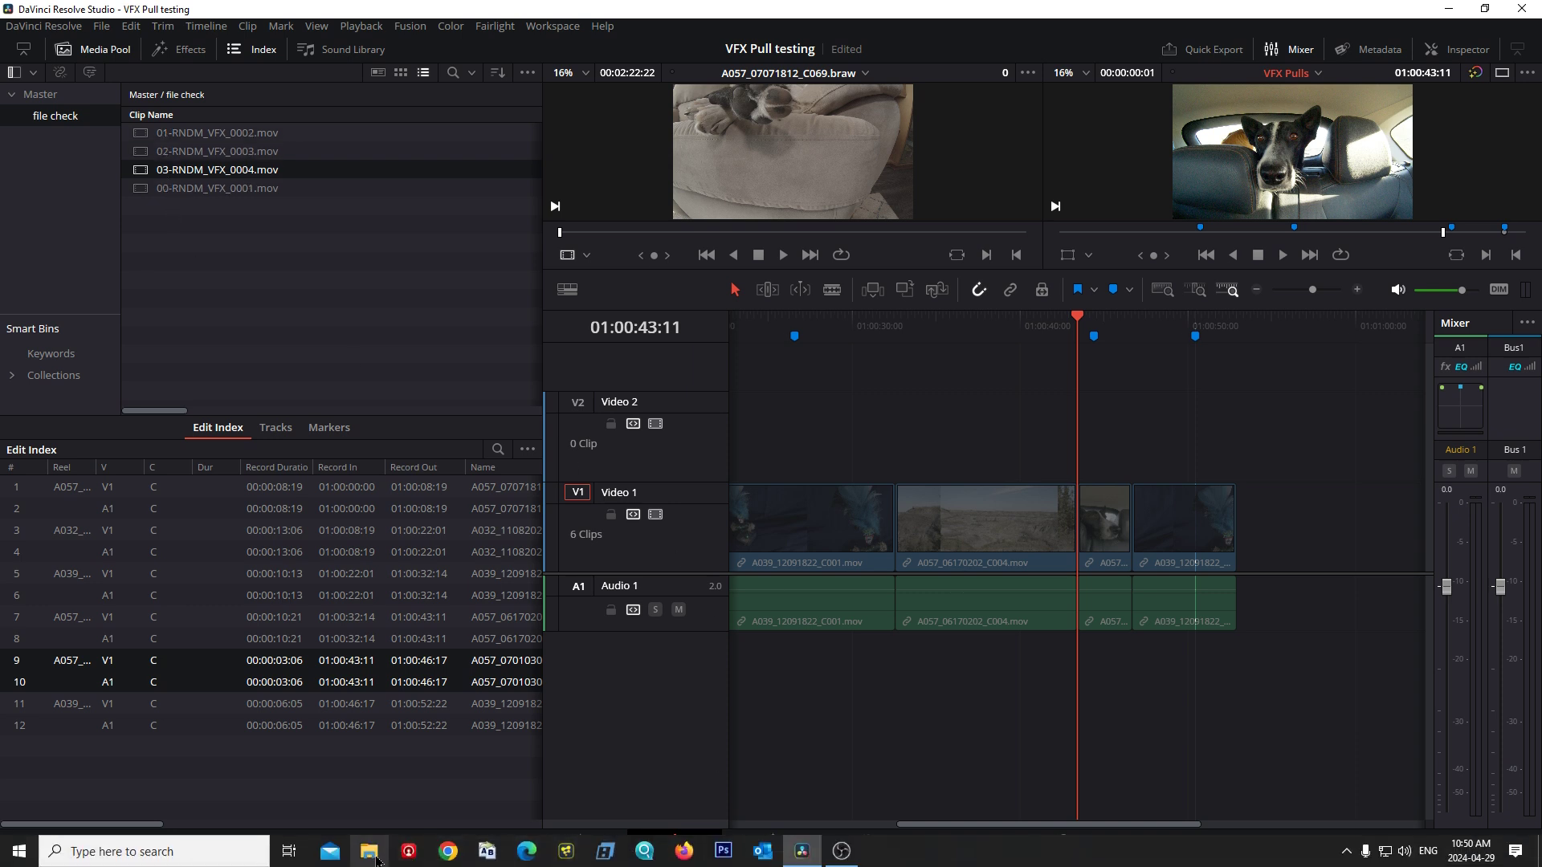
click(488, 852)
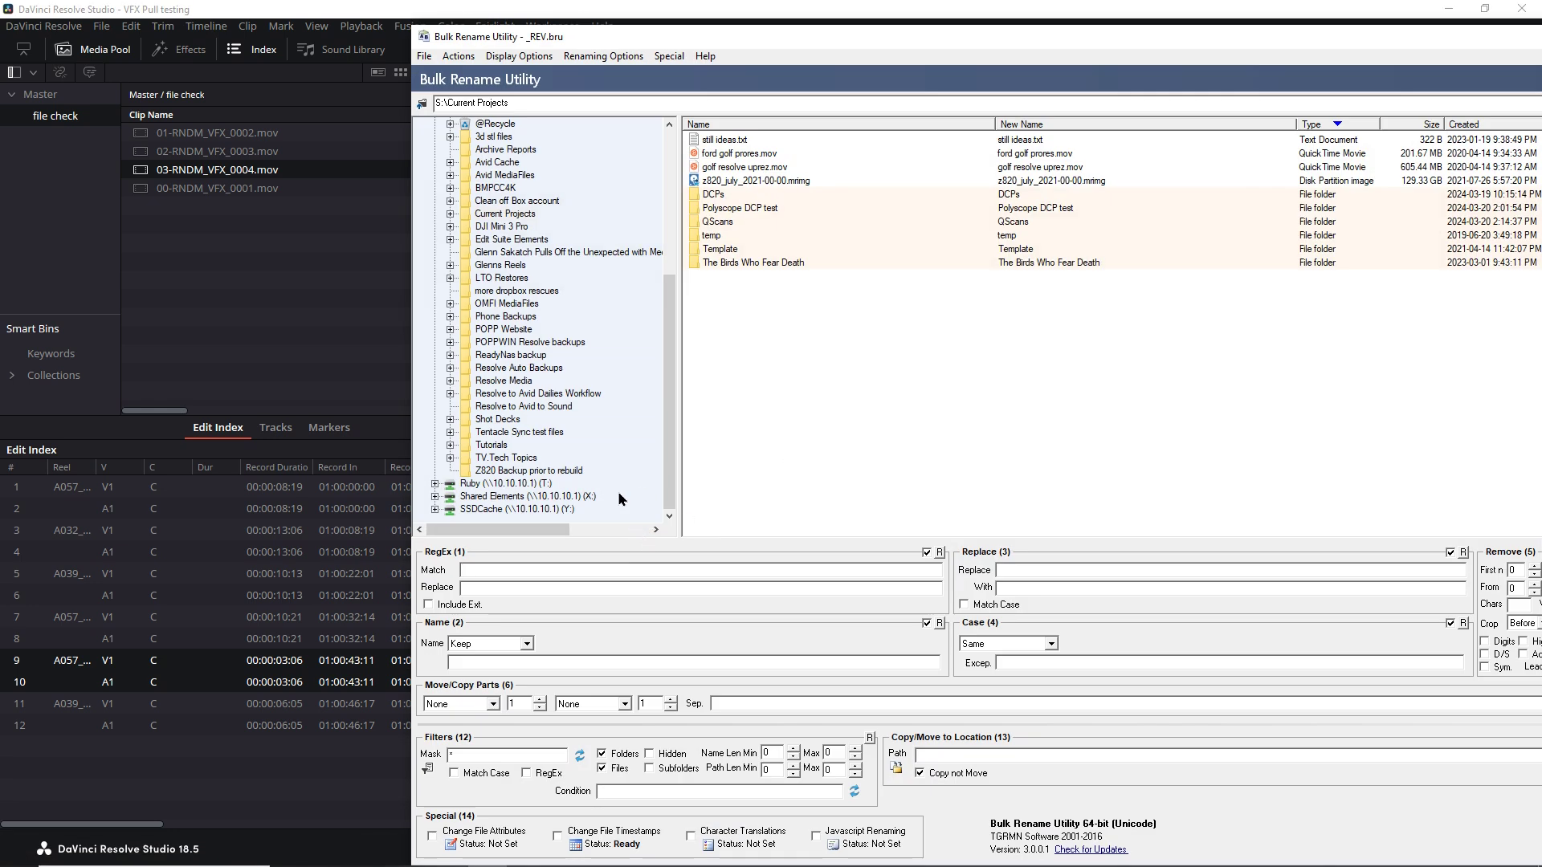
Step: Browse to S:\TV.Tech Topics\VFX Pulls\pulls, select all four .mov files, and maximize the window
scroll(674, 372, up, 6)
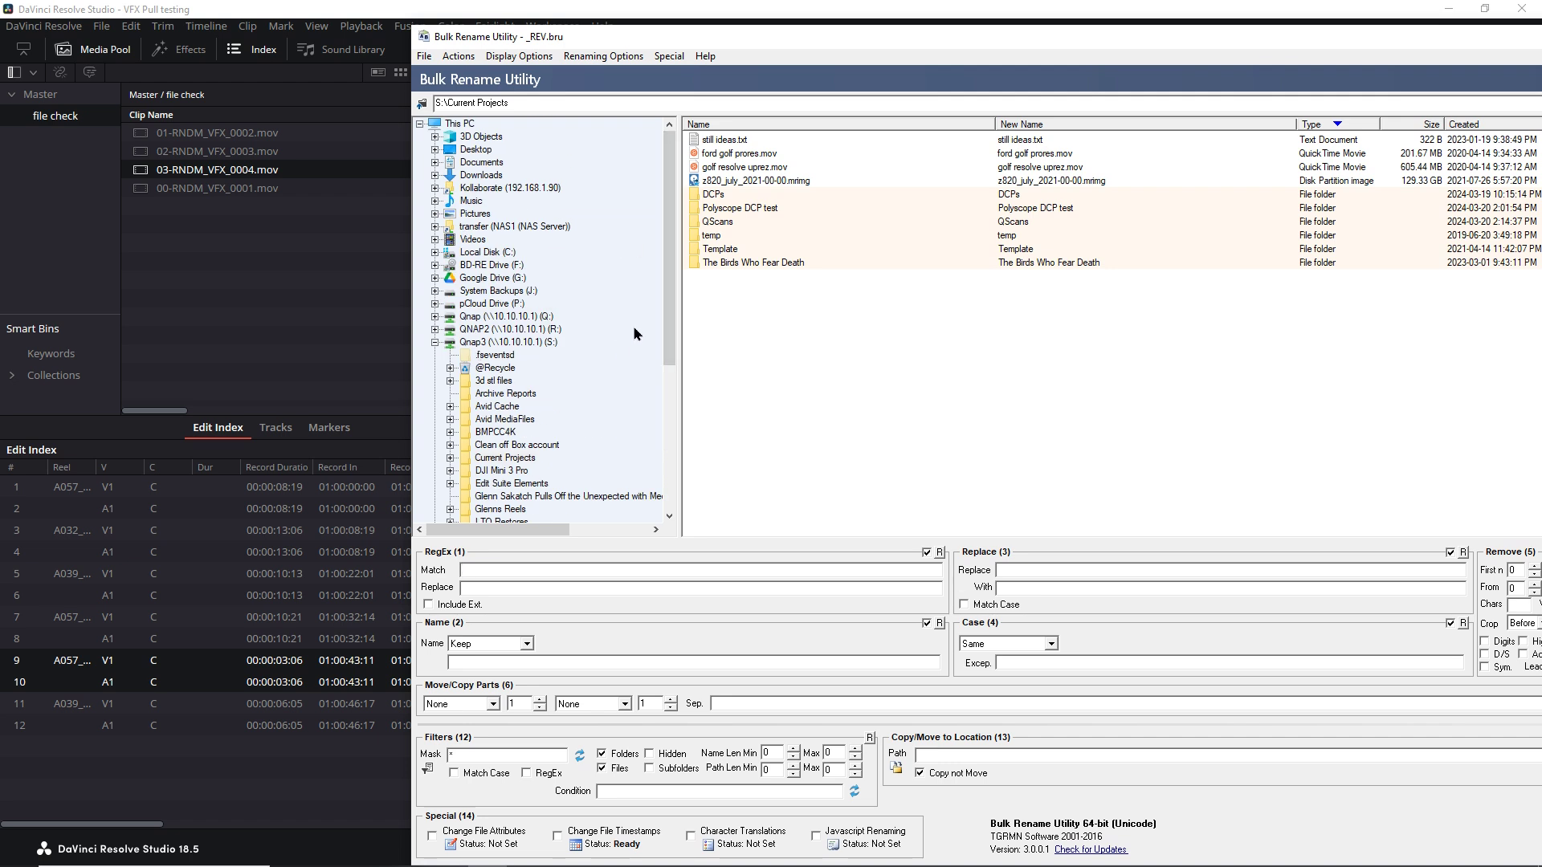
drag(670, 316, 690, 459)
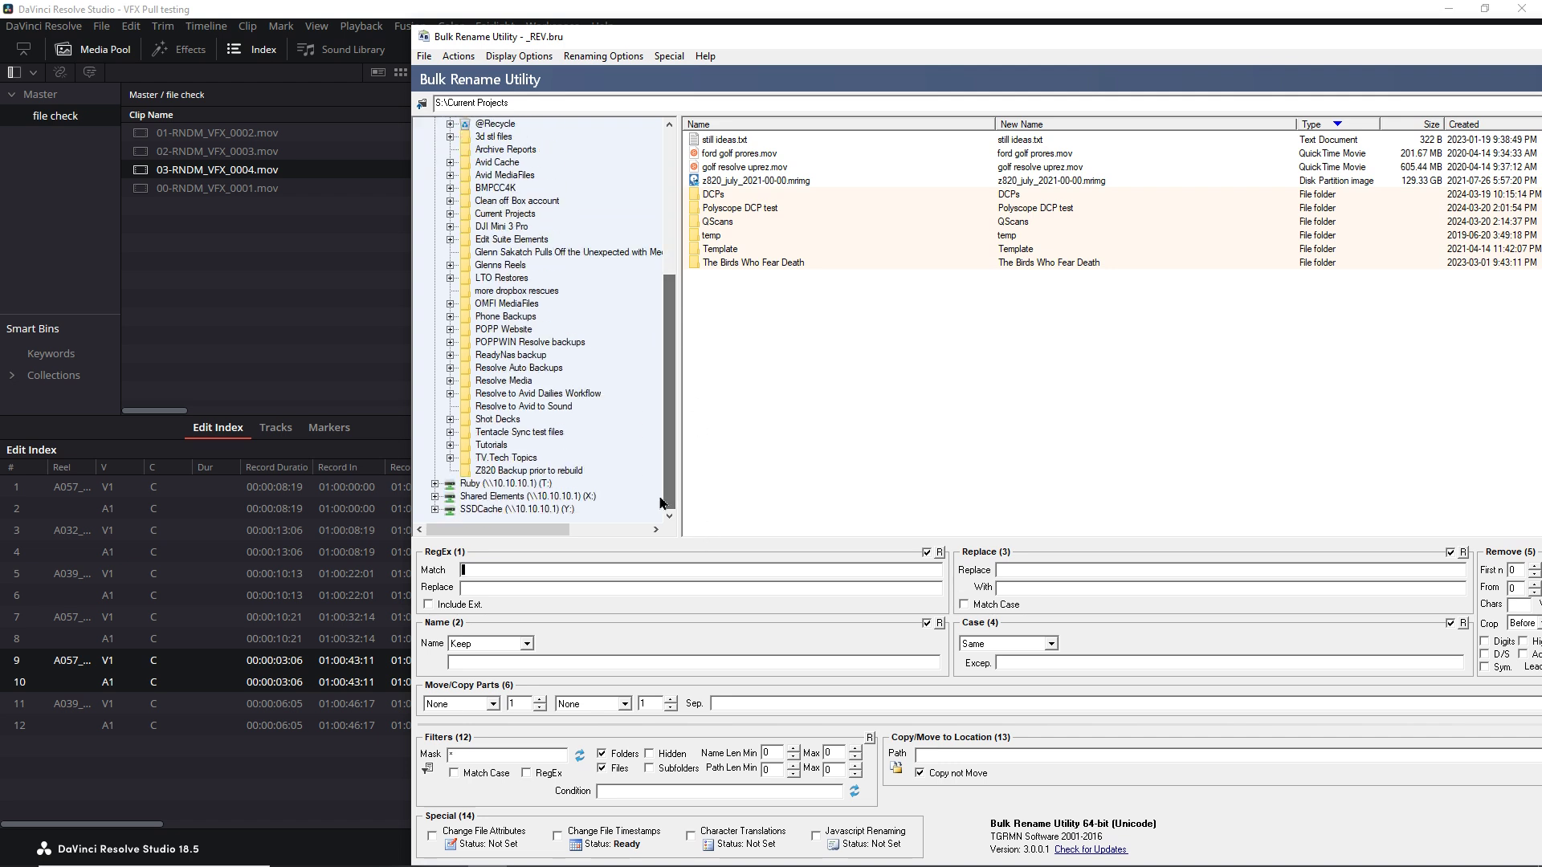
click(495, 458)
scroll(546, 490, down, 5)
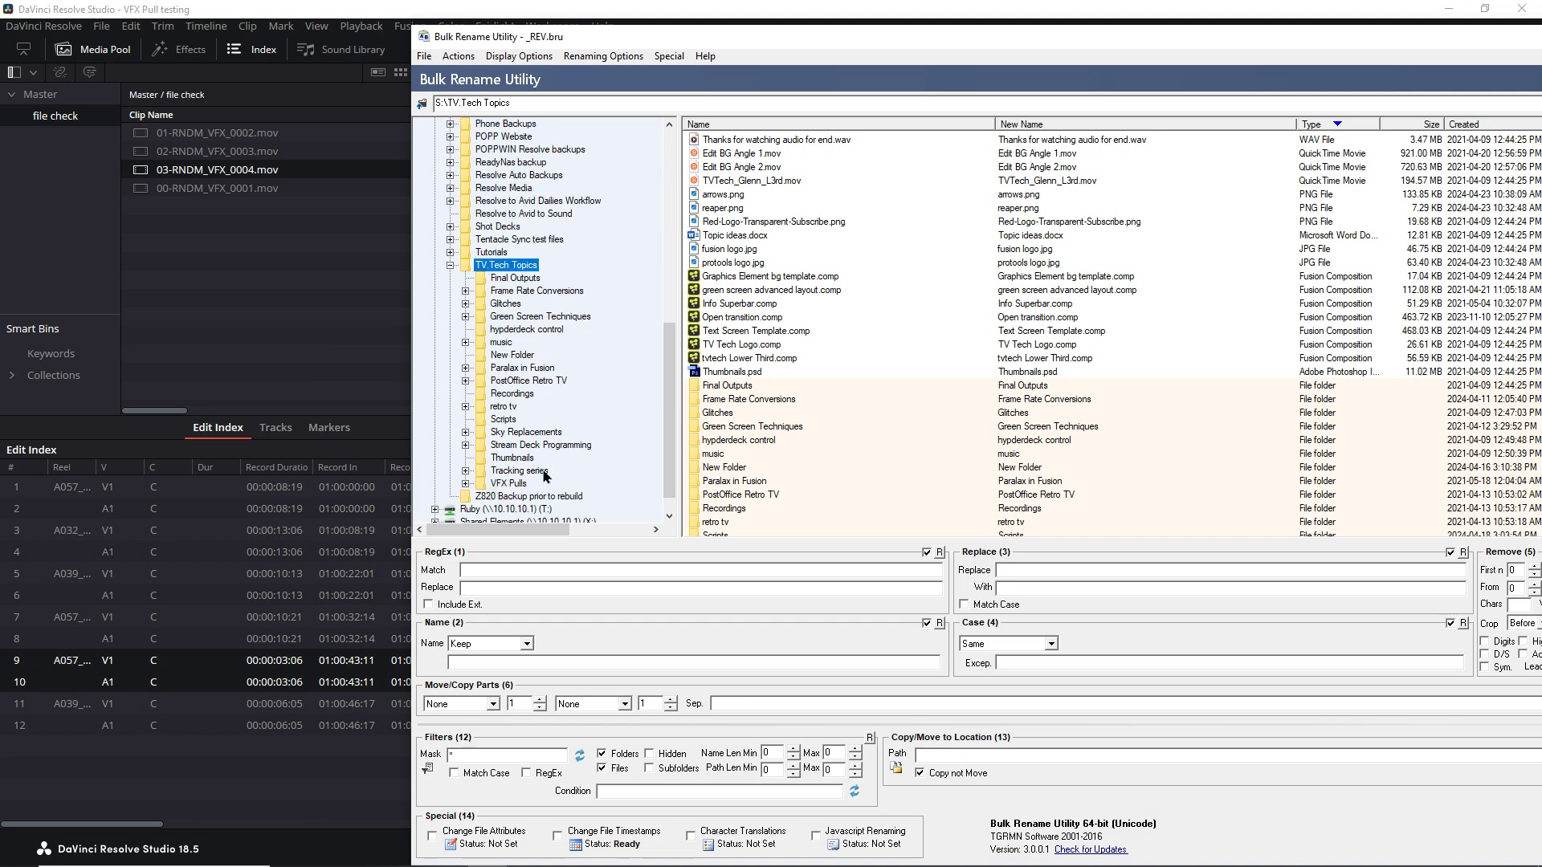
click(511, 483)
double_click(737, 345)
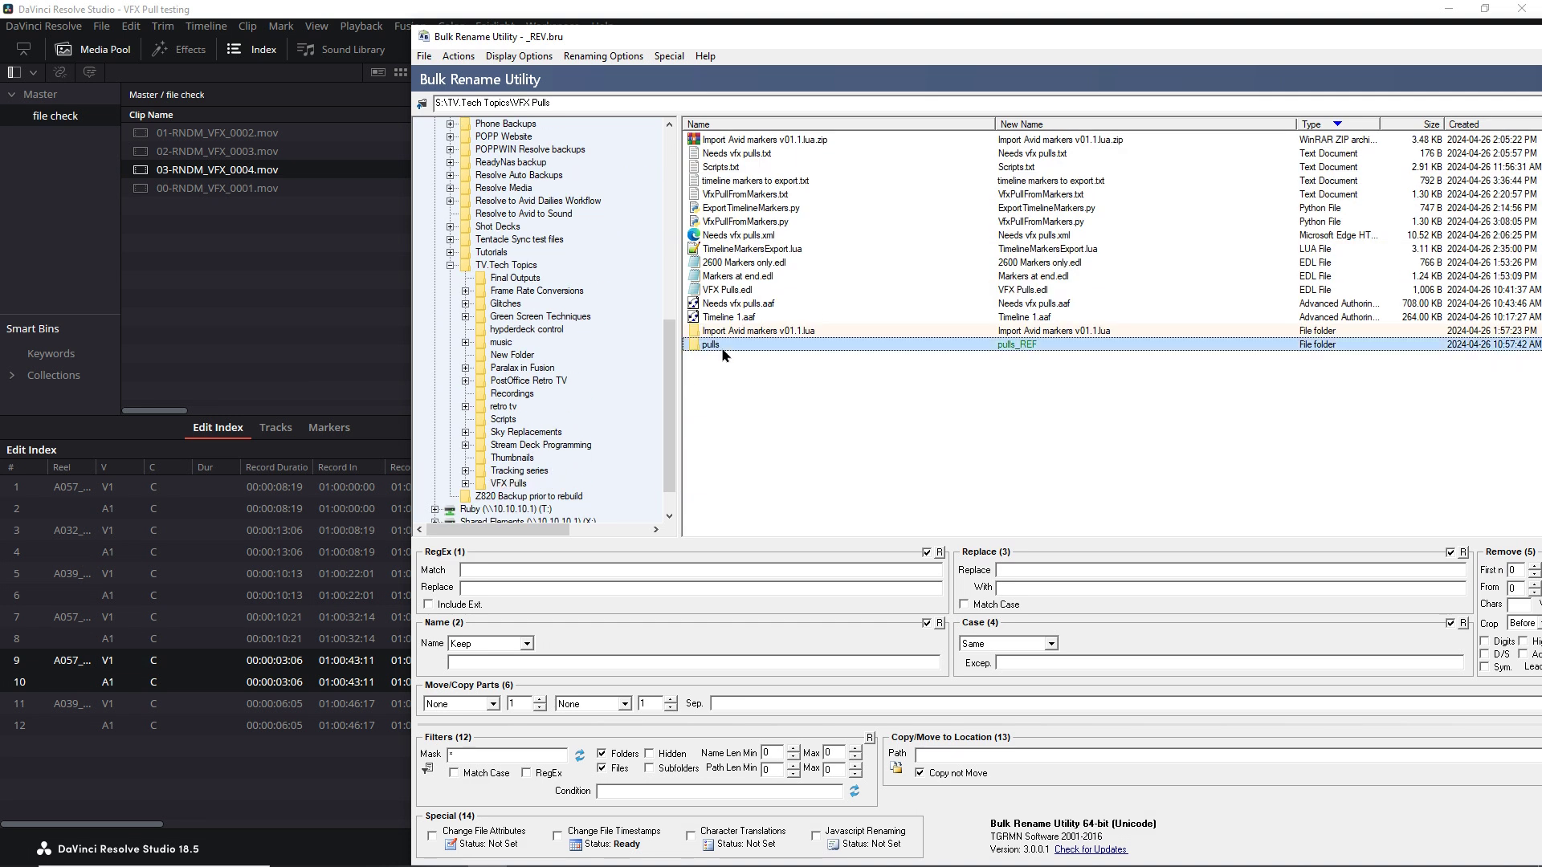
key(ctrl+a)
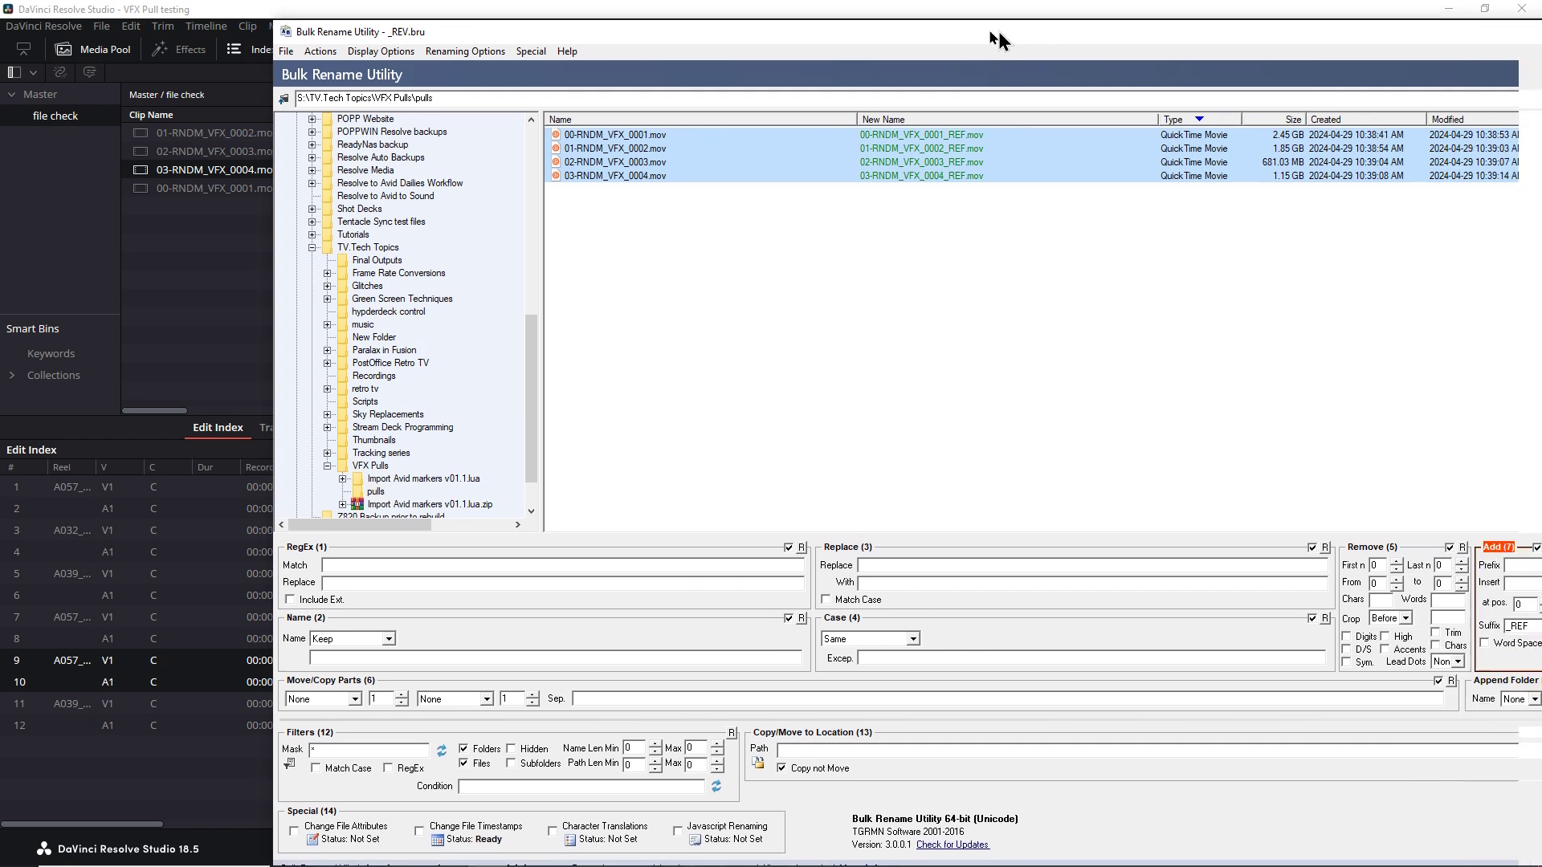
double_click(999, 37)
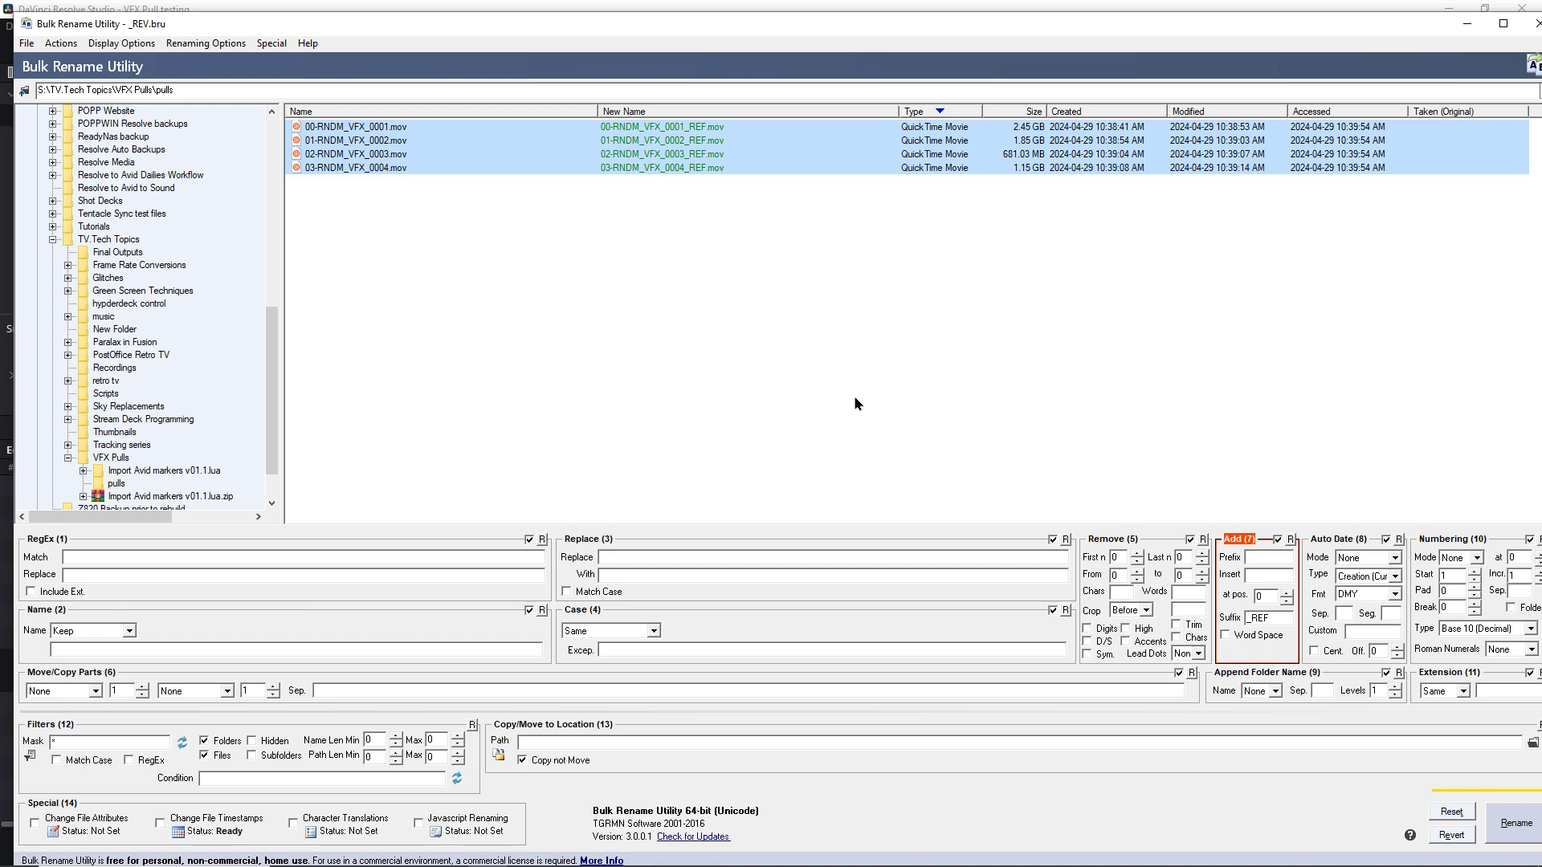
Step: Drop the _REF suffix, remove the first 3 characters, and rename the pulls to RNDM_VFX_0001–0004.mov
click(1279, 540)
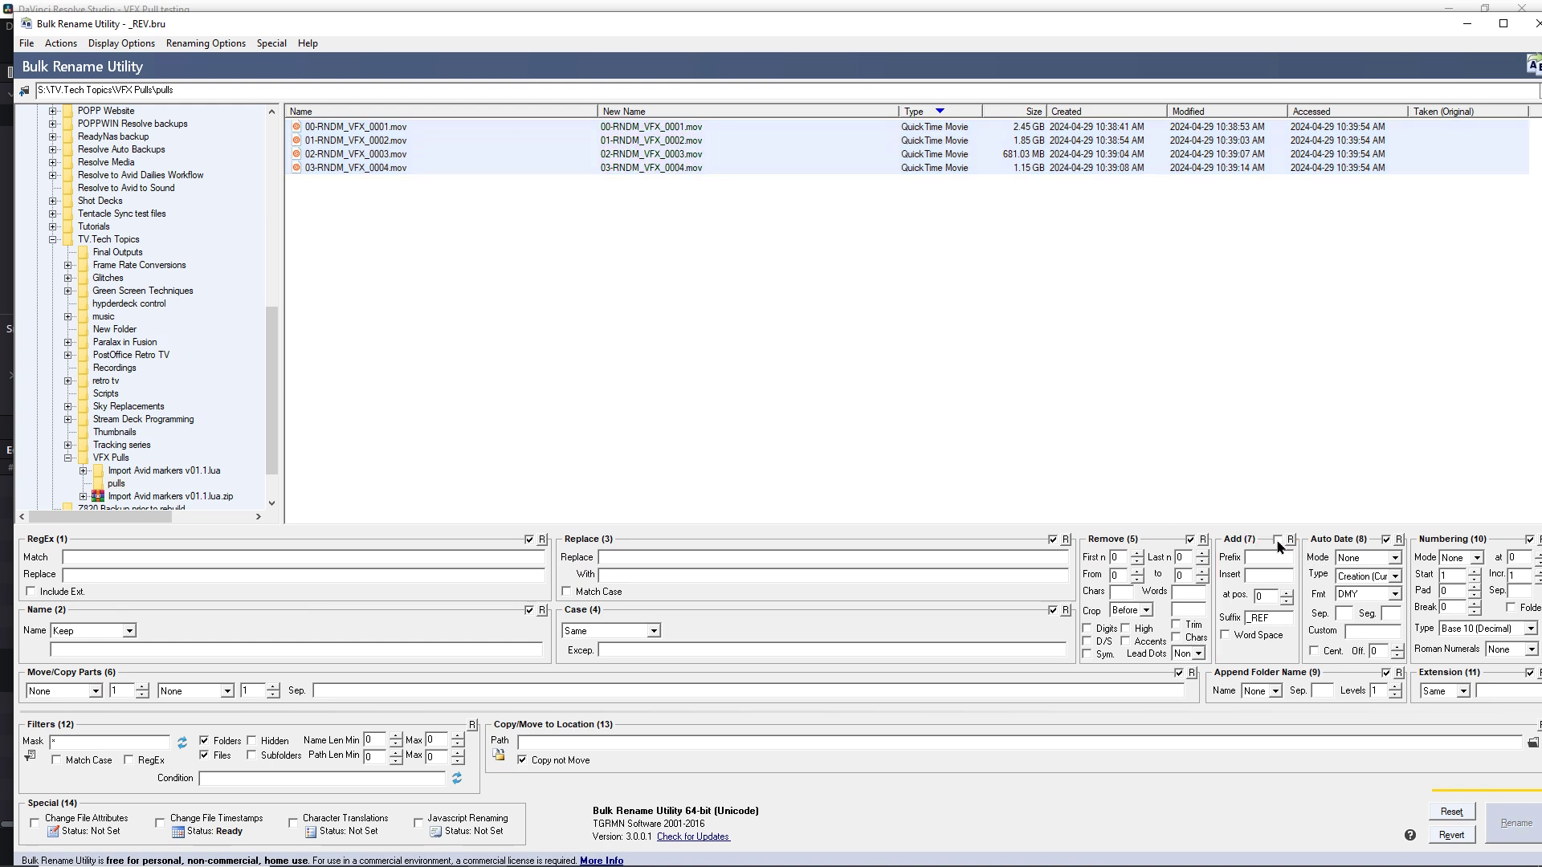
click(1138, 553)
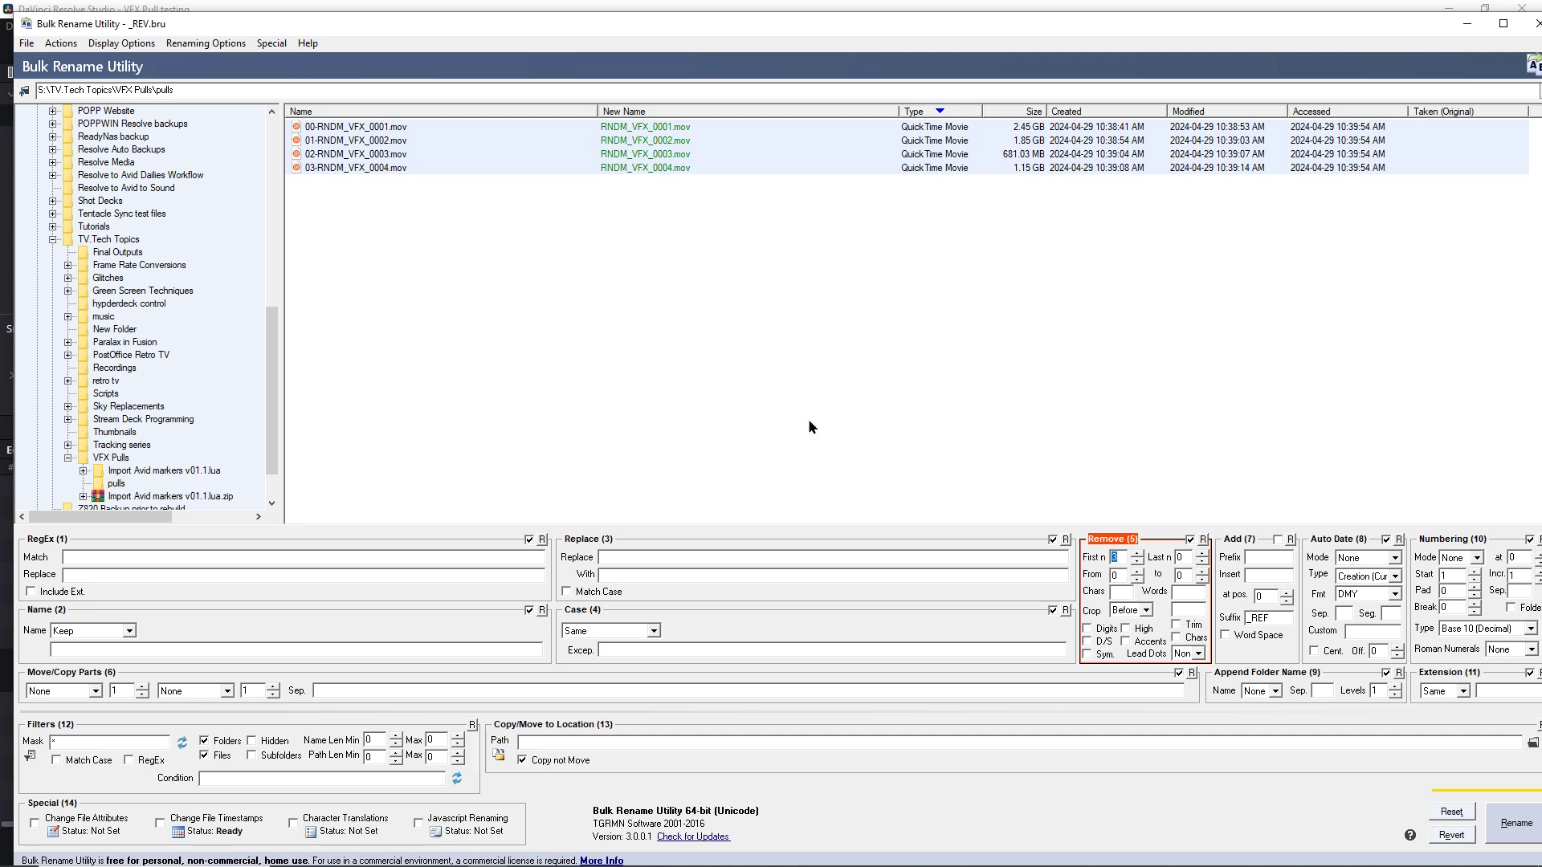
click(1518, 828)
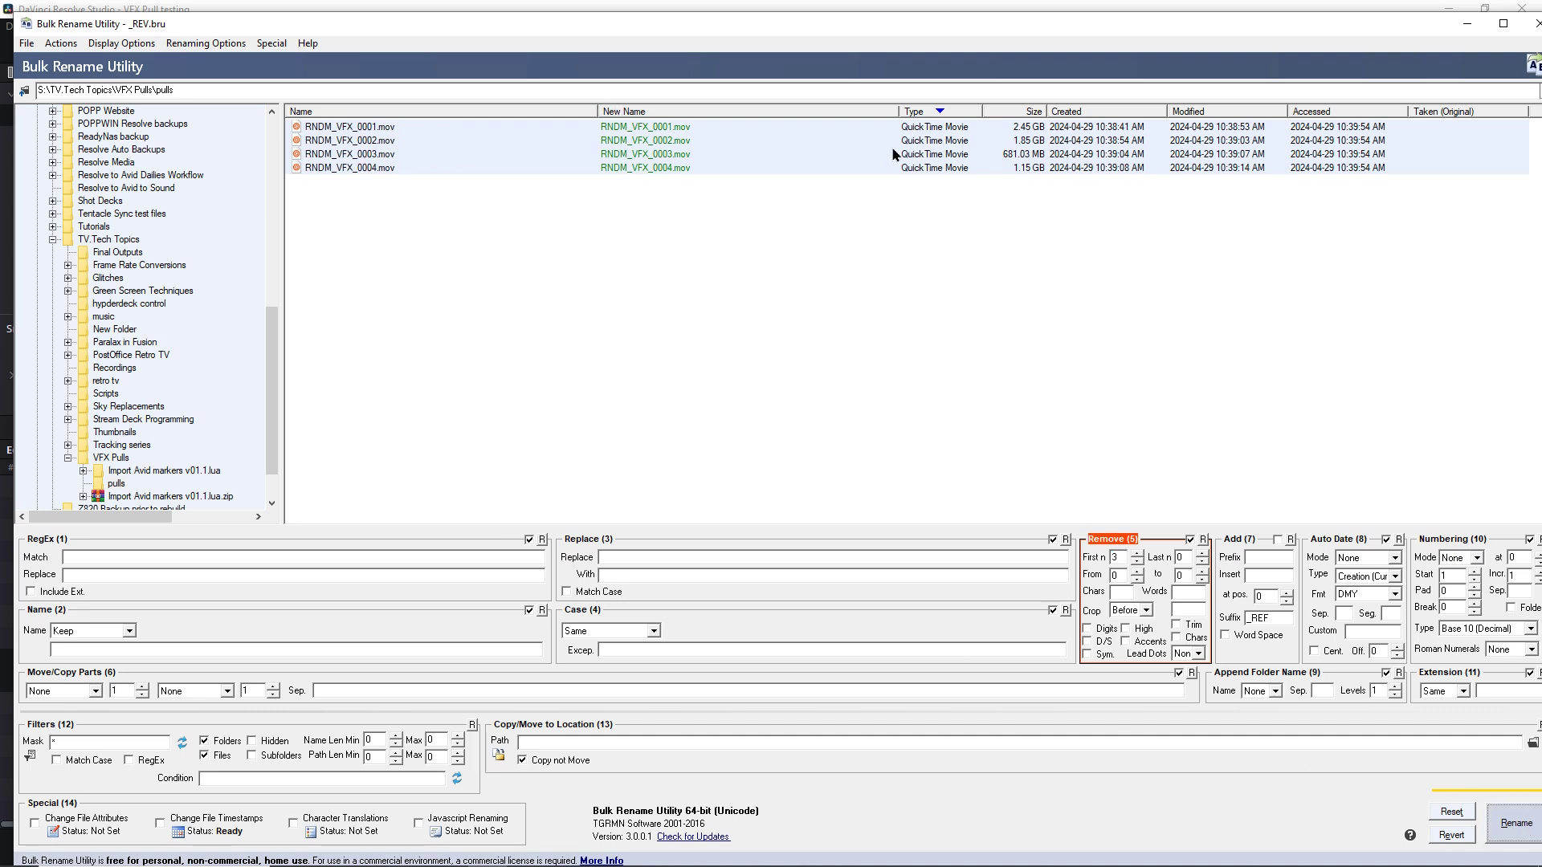
drag(428, 298, 259, 95)
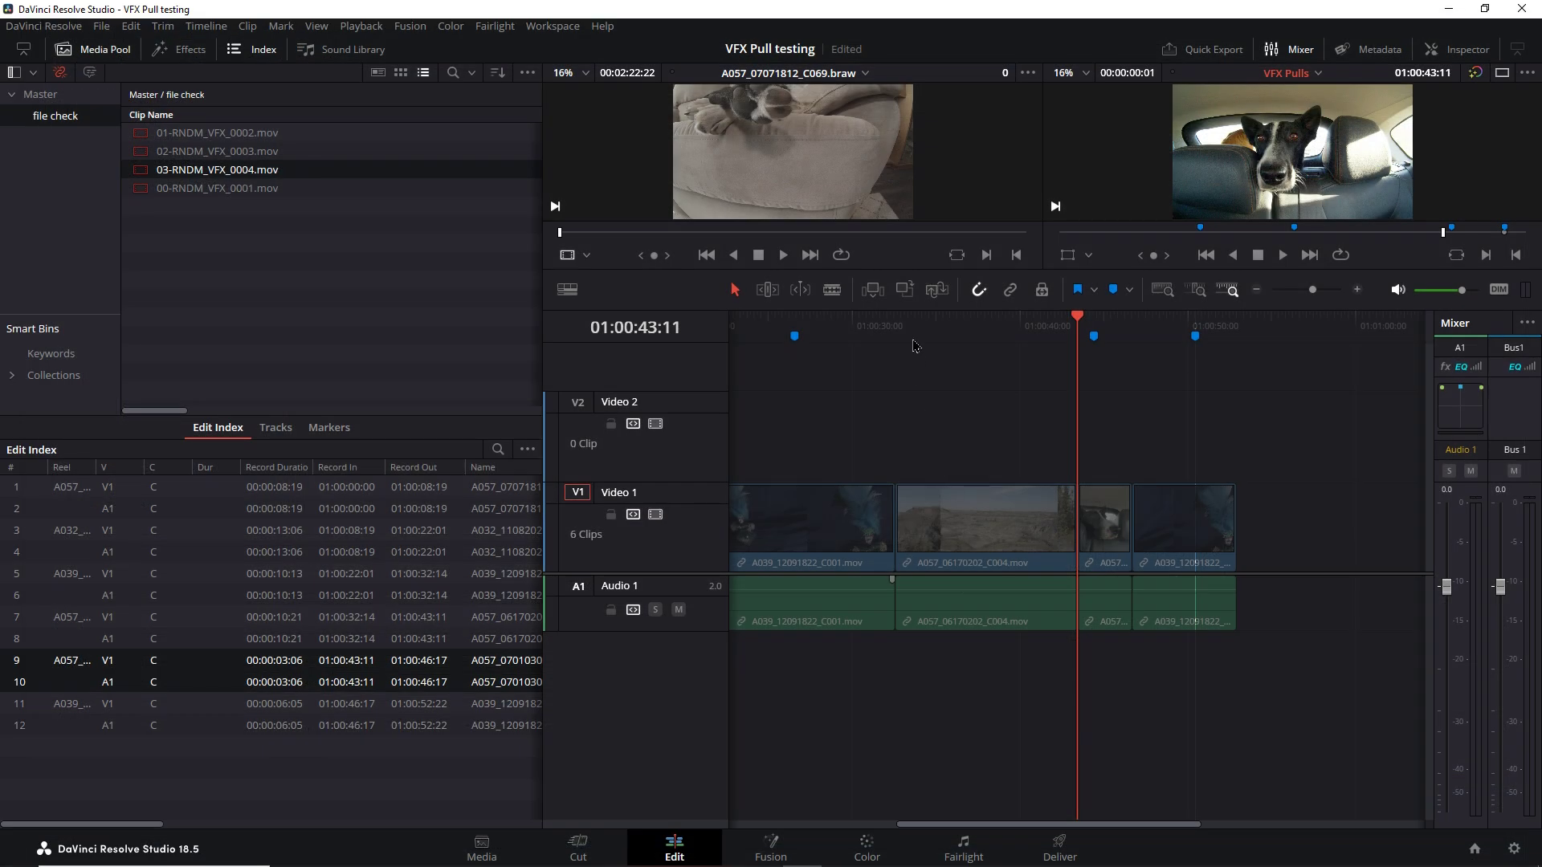
mouse_move(973, 329)
mouse_down()
mouse_move(1195, 334)
mouse_move(803, 318)
mouse_up()
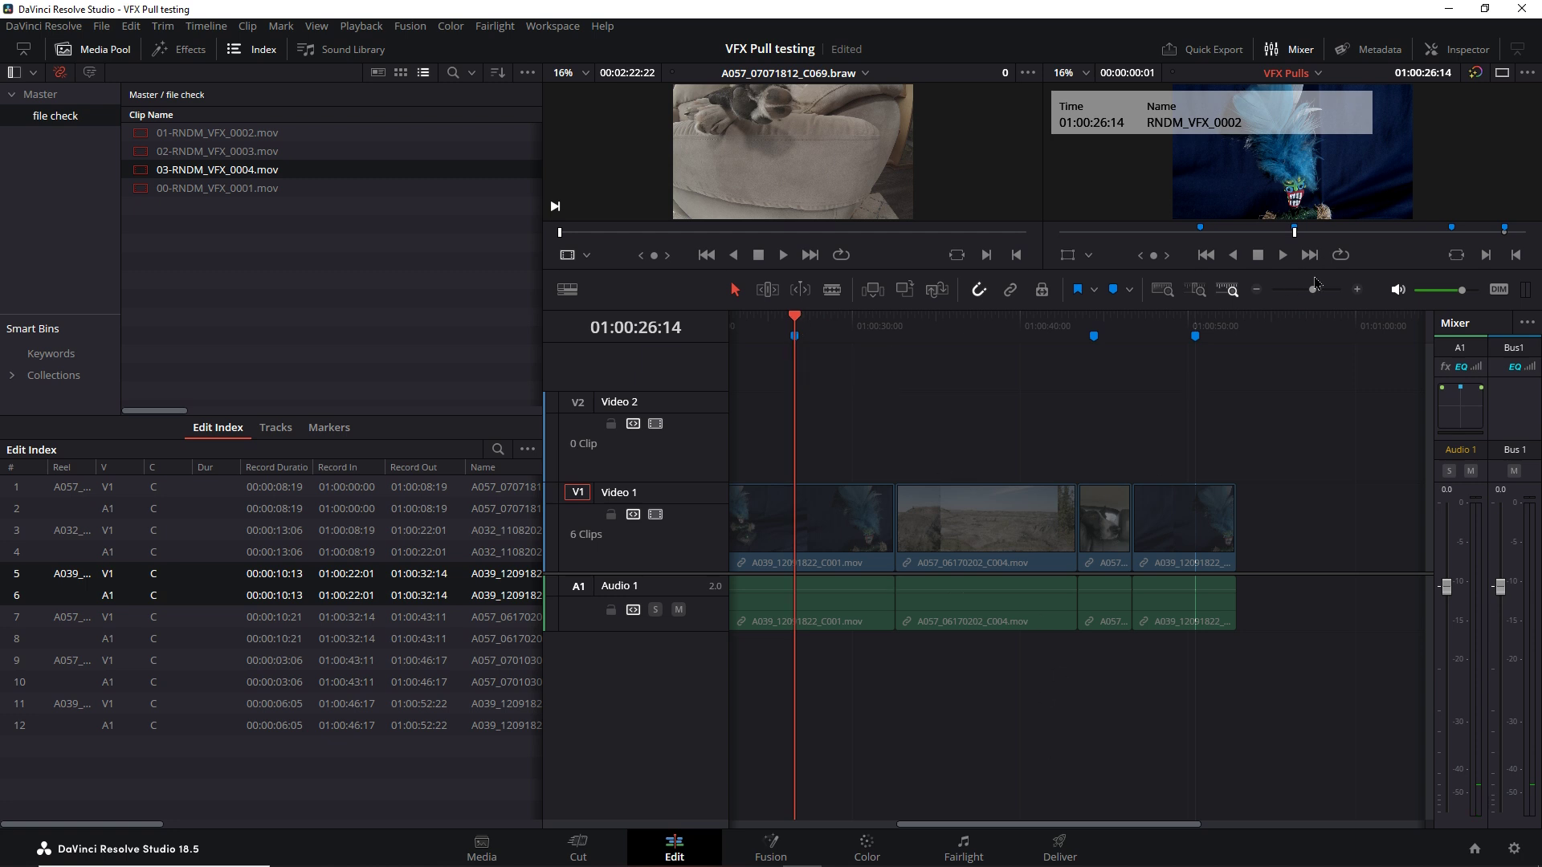
Step: Zoom the VFX Pulls timeline out and park the playhead on marker RNDM_VFX_0001 at 01:00:16:00
click(1257, 290)
click(1257, 290)
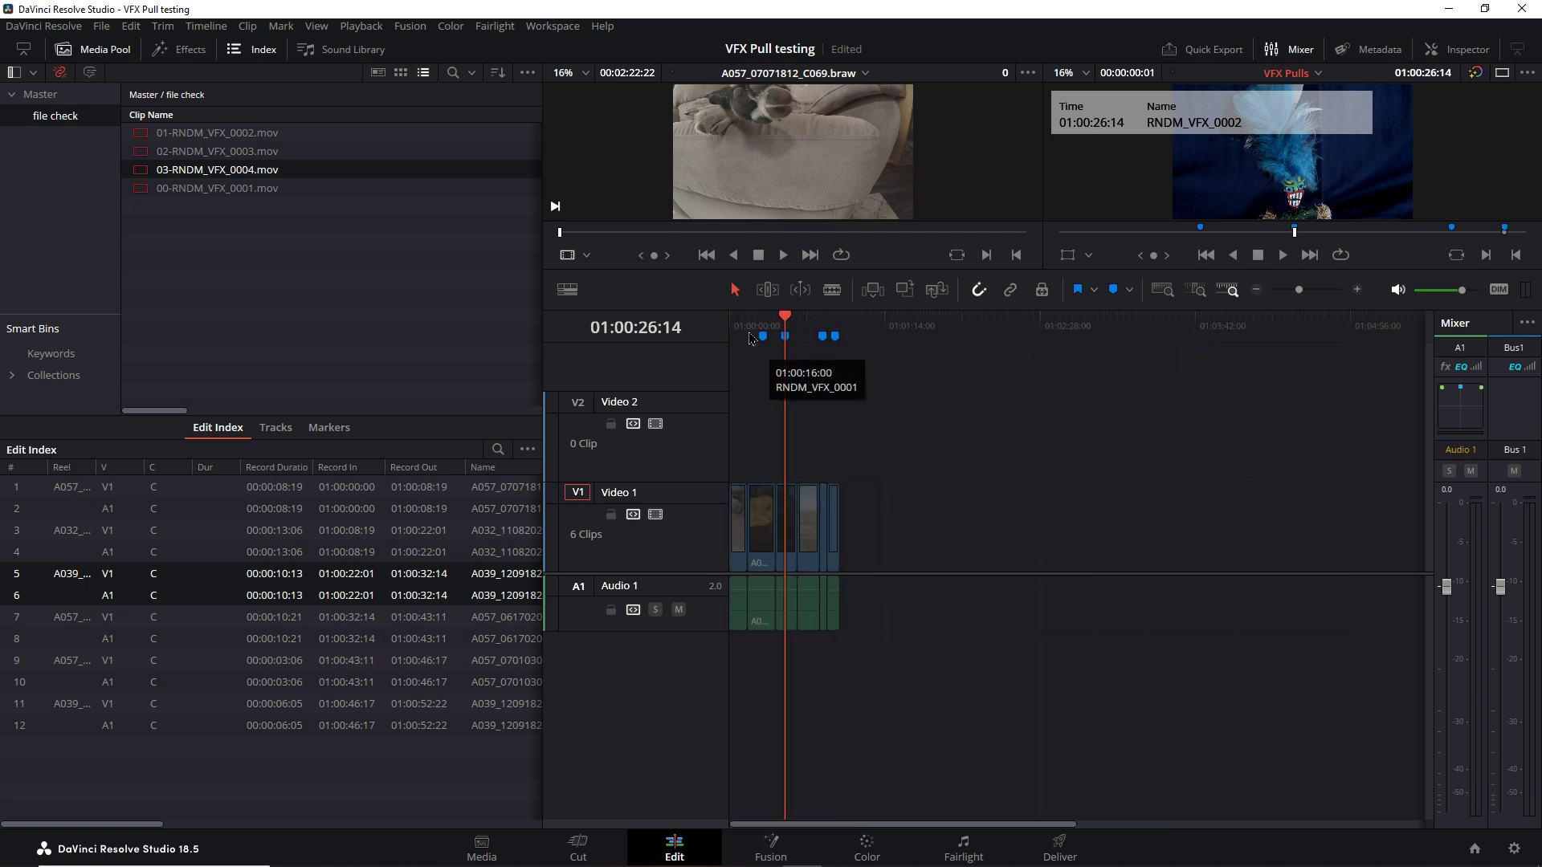
click(769, 330)
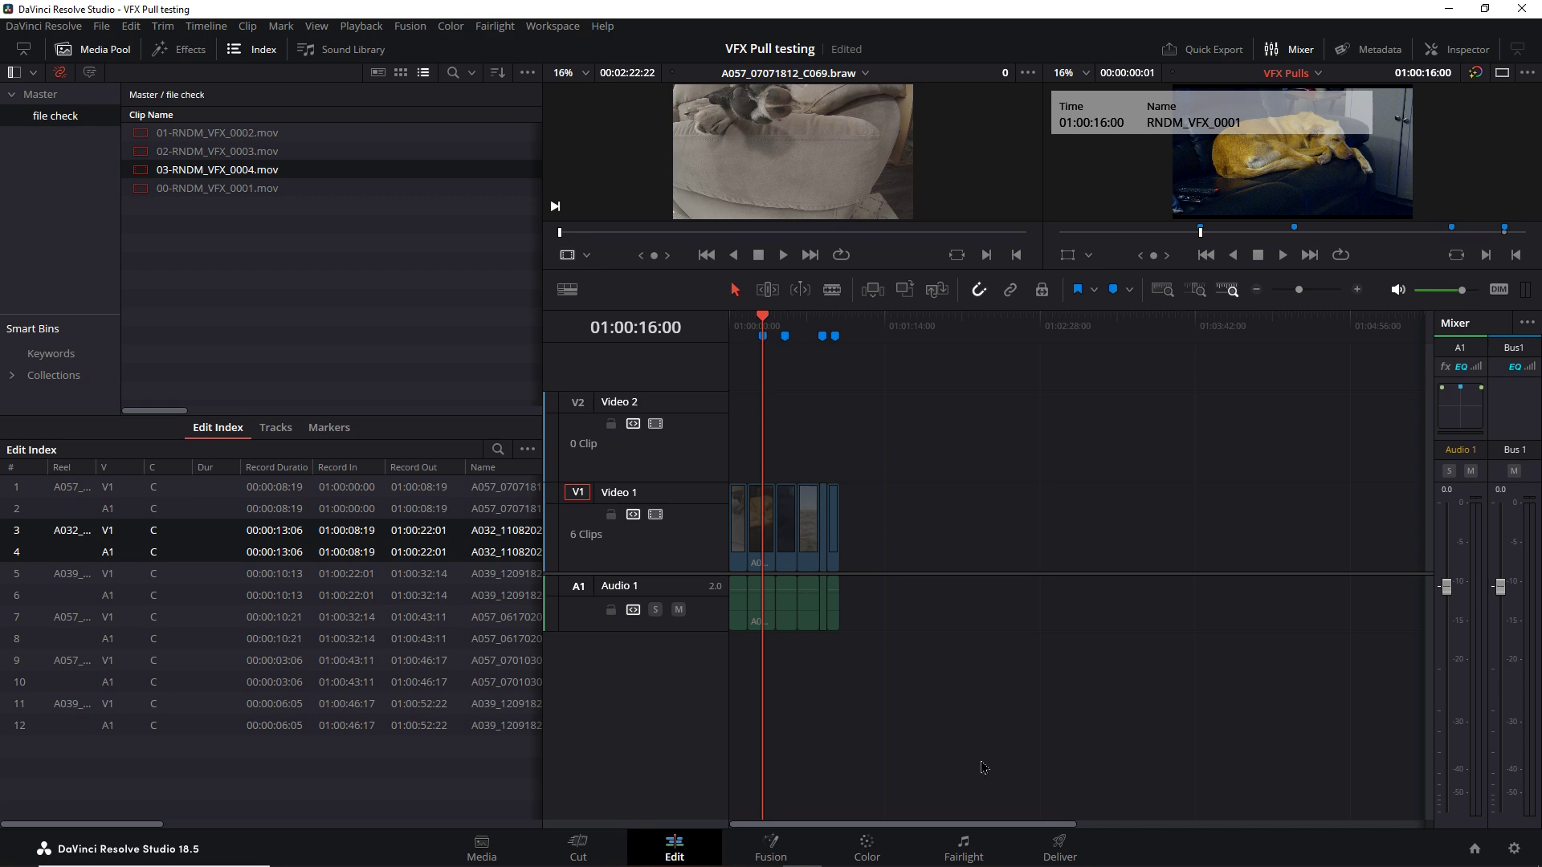